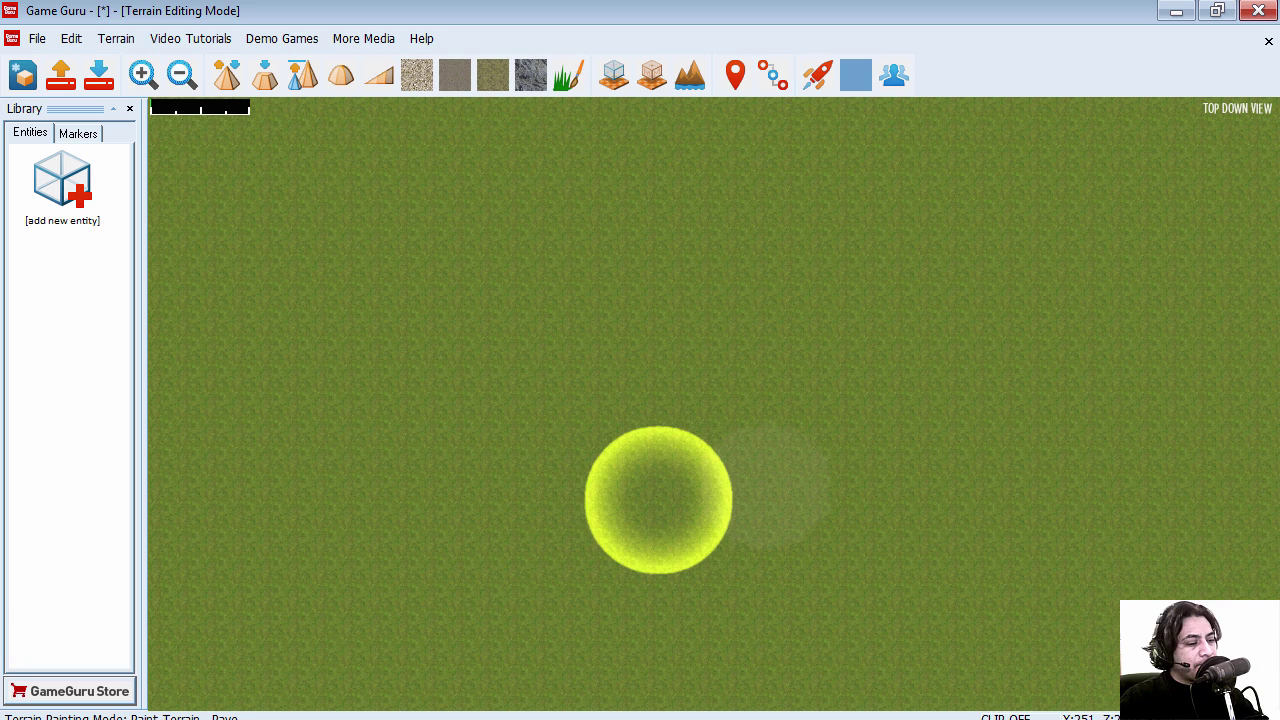
Undo a stray stroke, paint a wide sand strip across the middle grass, and return to entity mode.
key(ctrl+z)
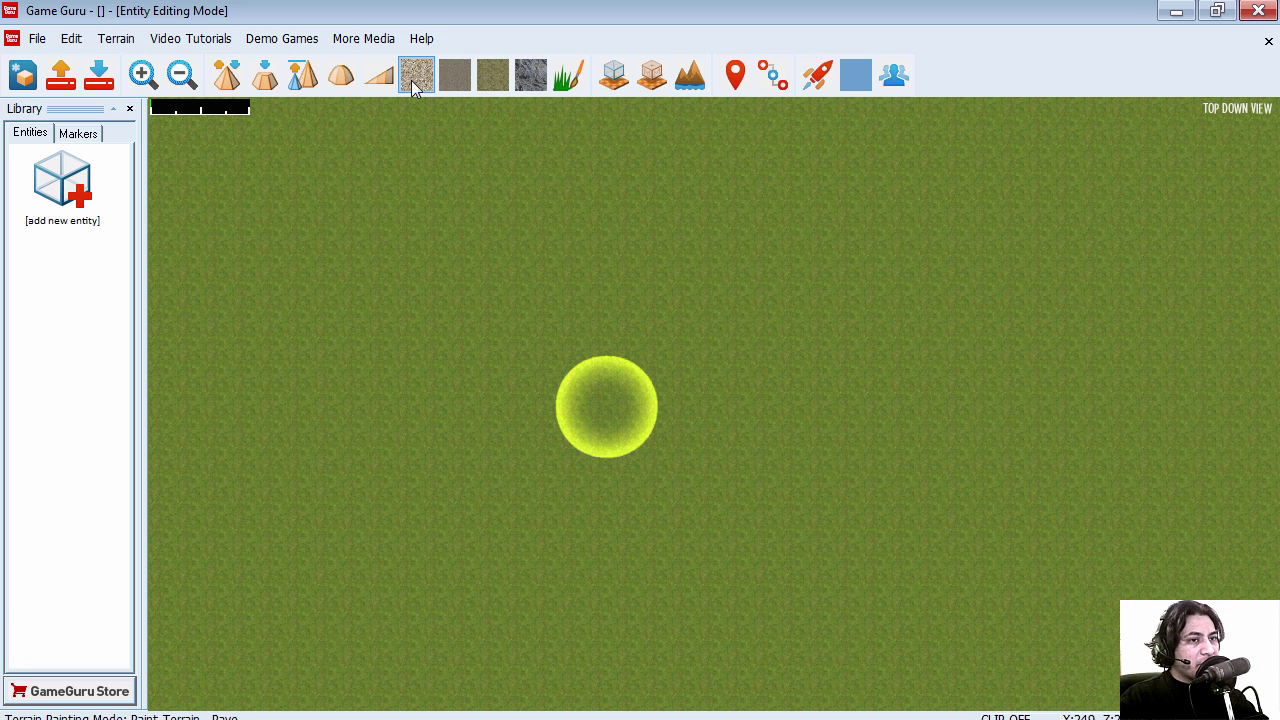
click(415, 87)
drag(460, 445, 872, 443)
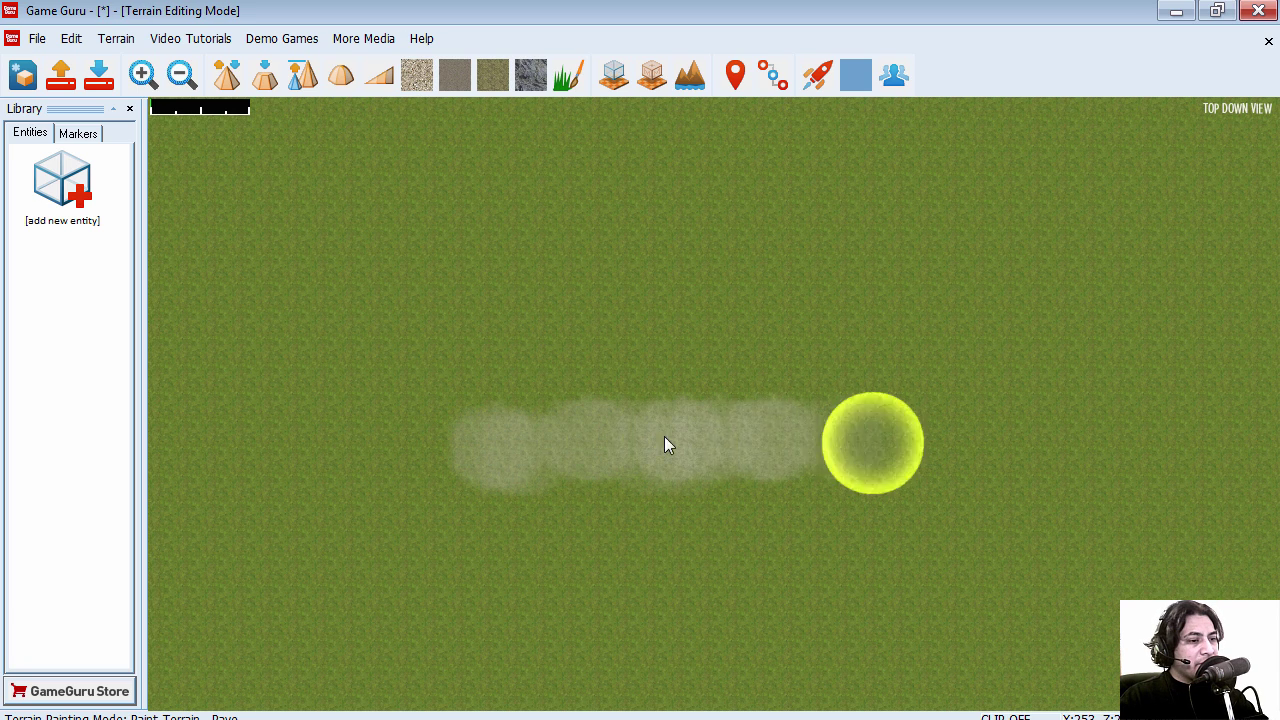
drag(664, 436, 430, 440)
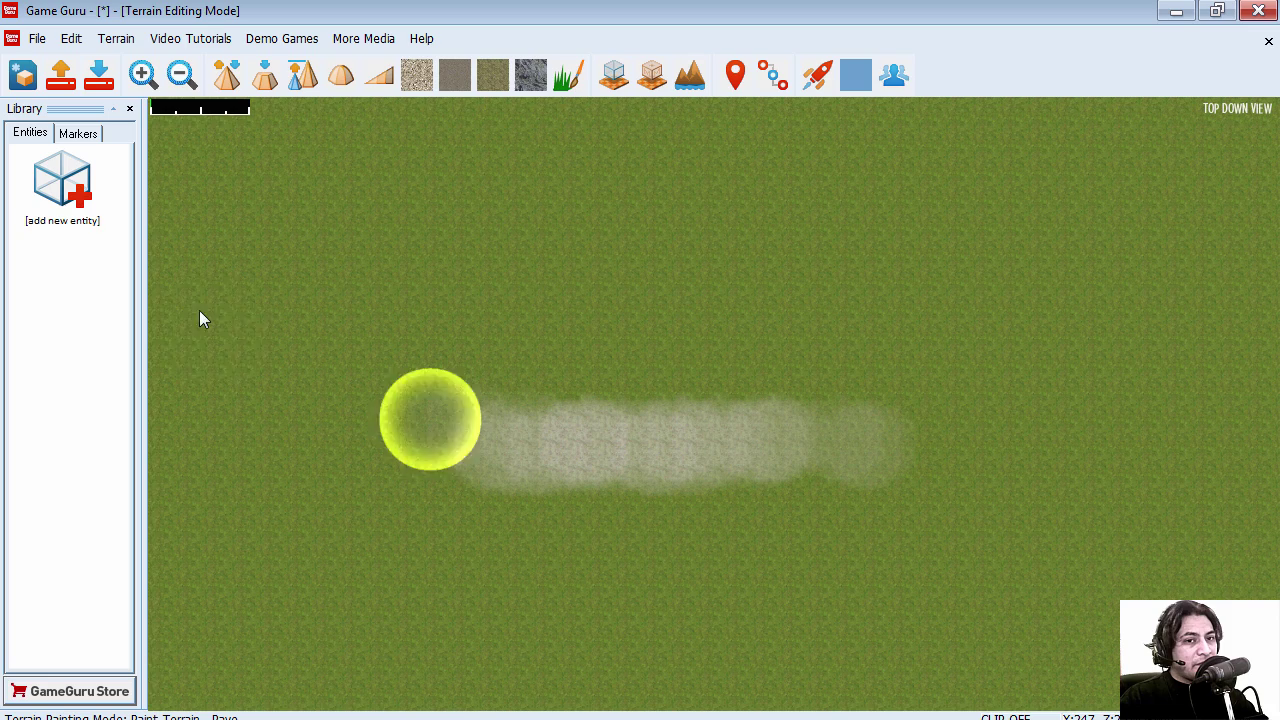
click(86, 160)
Place the Player Start marker at the sand strip's left end, rotated to face right.
click(1063, 704)
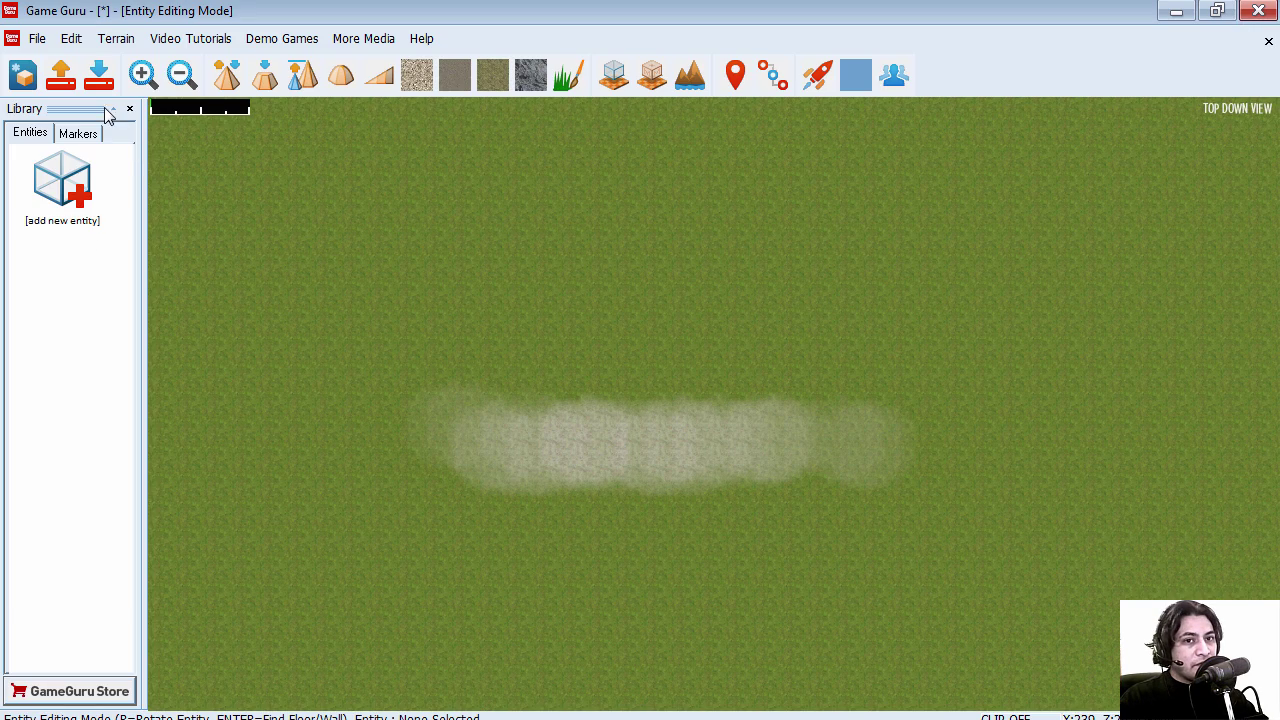
click(78, 132)
click(62, 193)
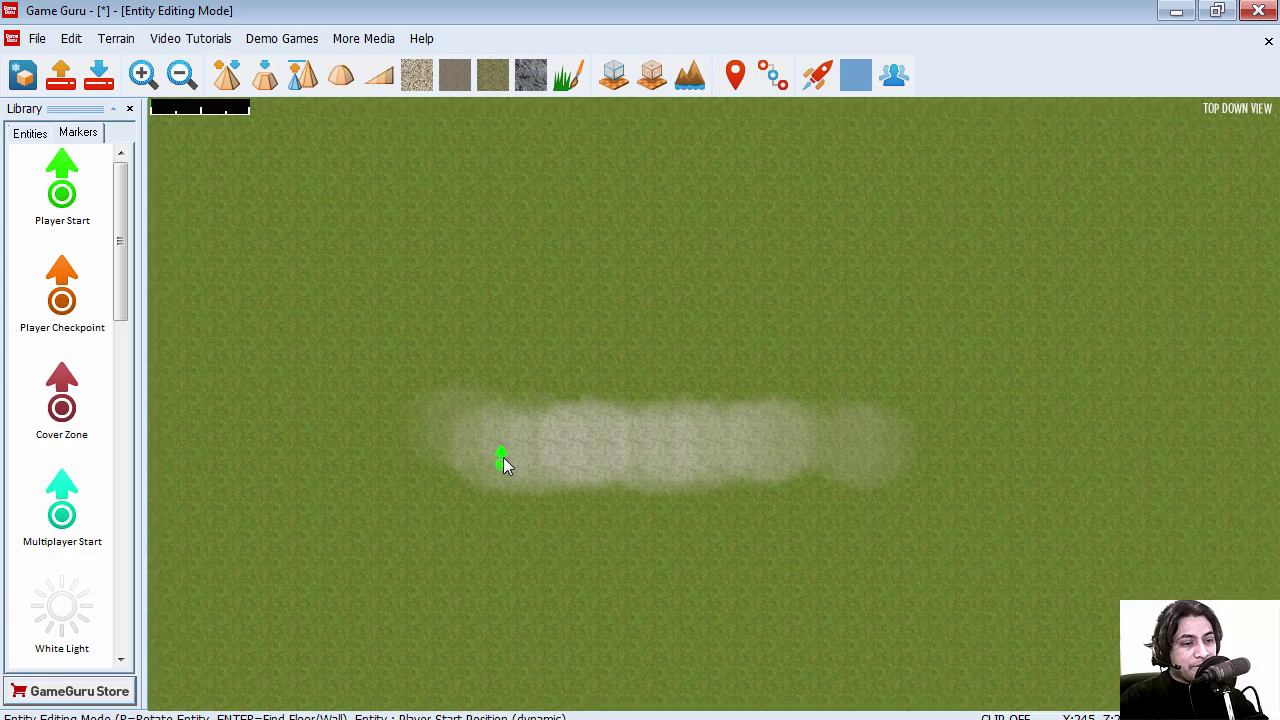
click(503, 457)
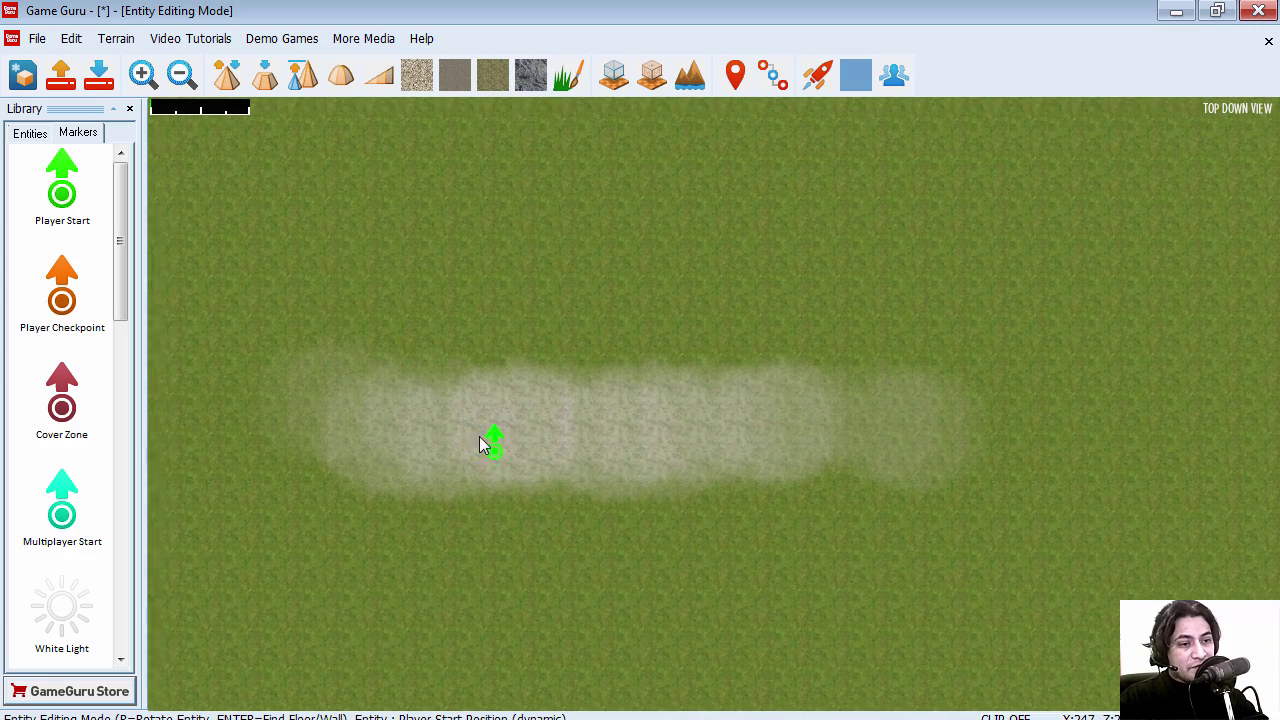
key(r)
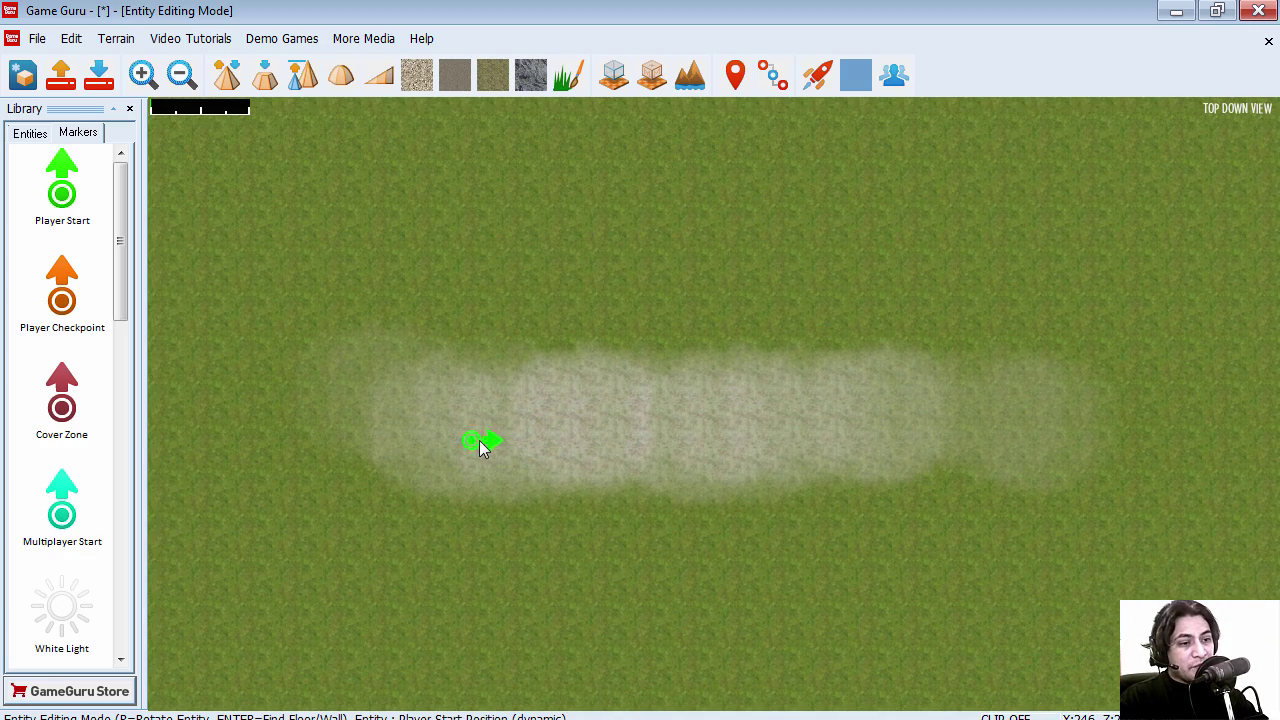
click(499, 465)
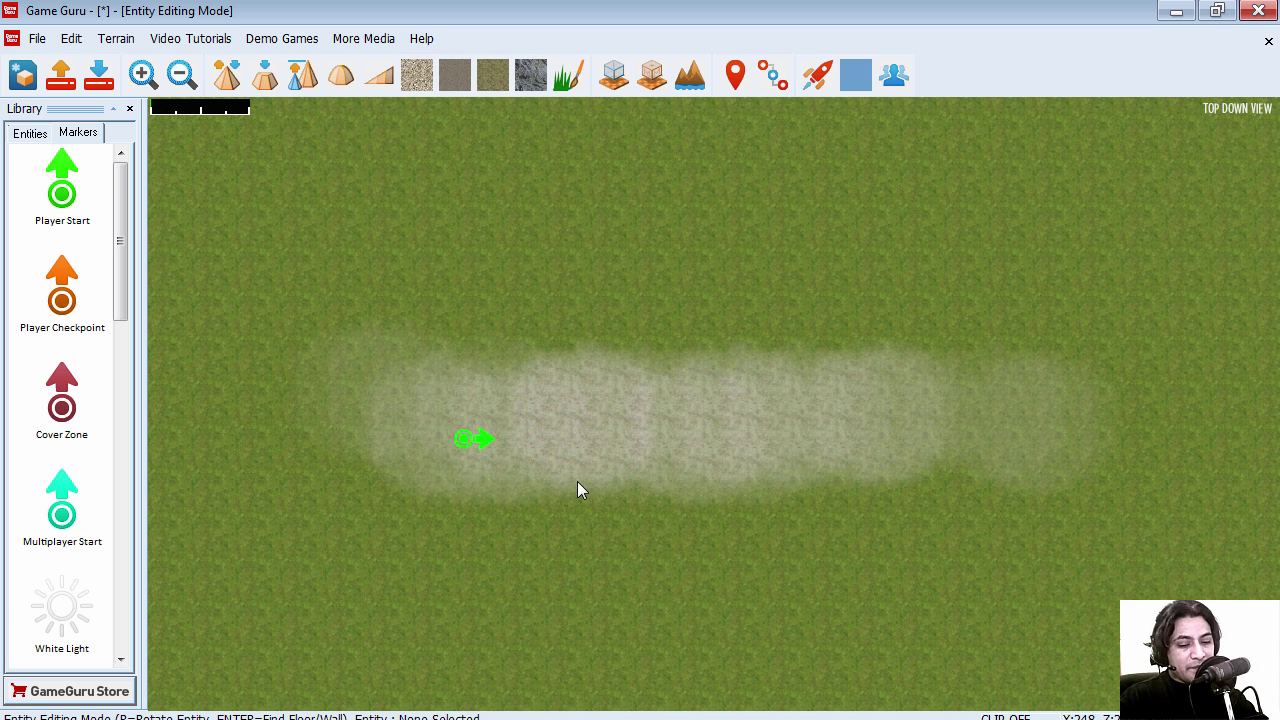
Pan the map and select and deselect the player start to check its placement.
key(Left)
click(556, 440)
click(660, 481)
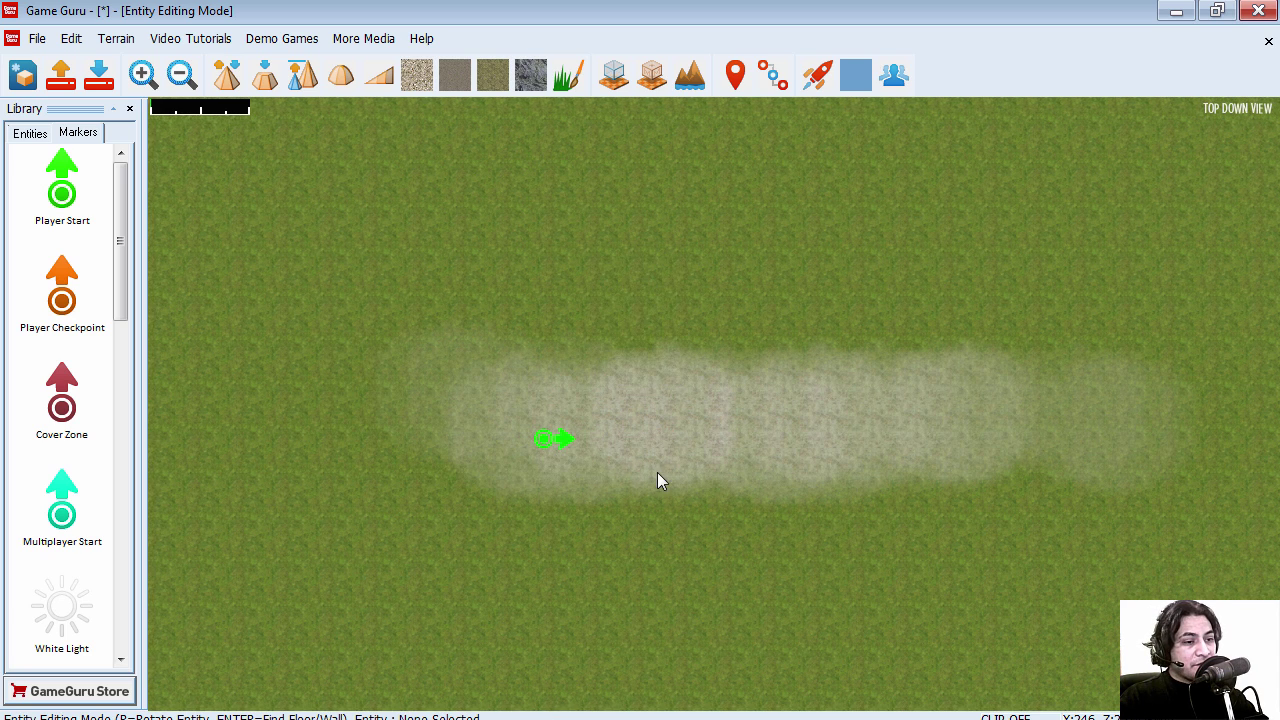
click(558, 440)
click(760, 437)
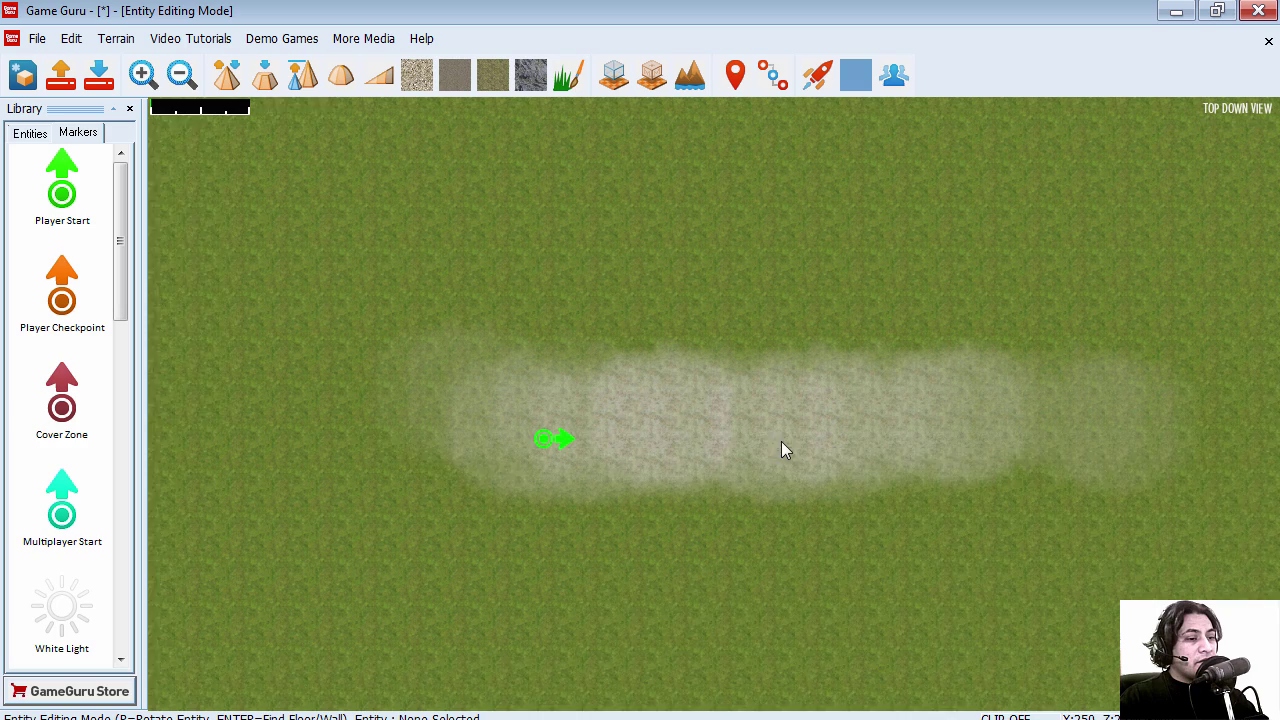
key(Right)
Add the Barrel (Explosive) from the entity library and place barrels across the sand strip.
click(30, 133)
click(80, 190)
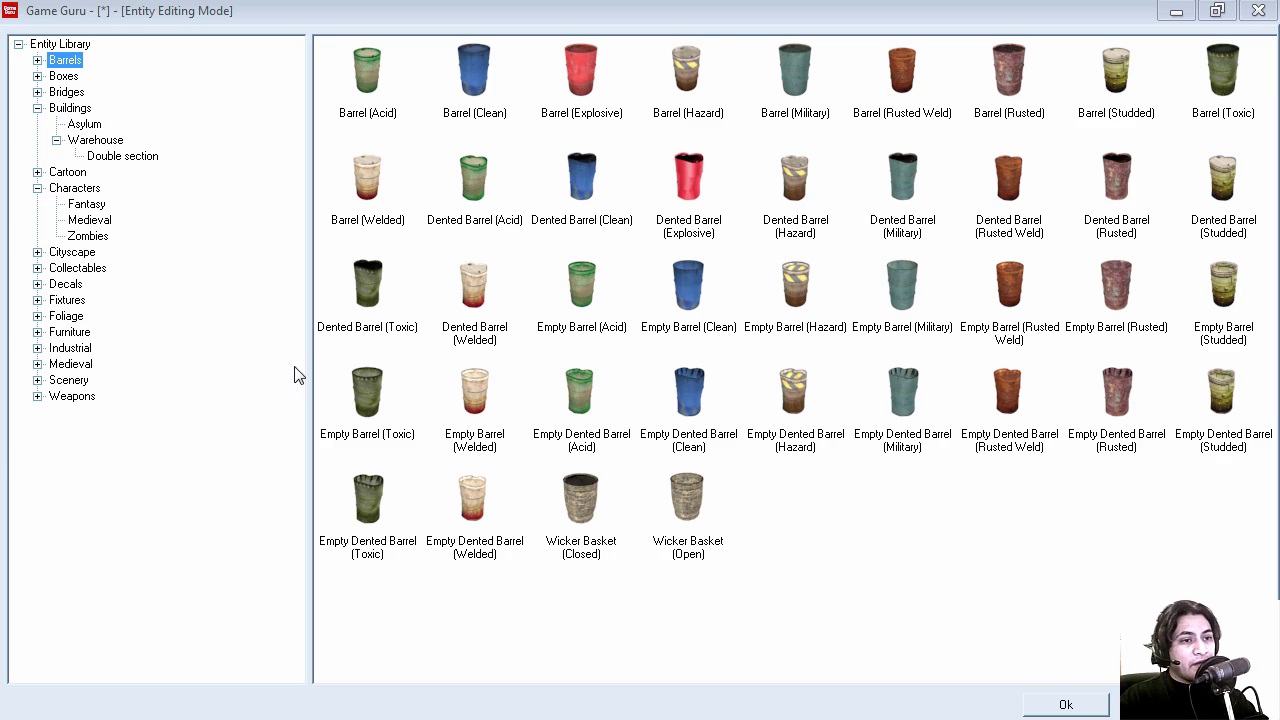
double_click(581, 72)
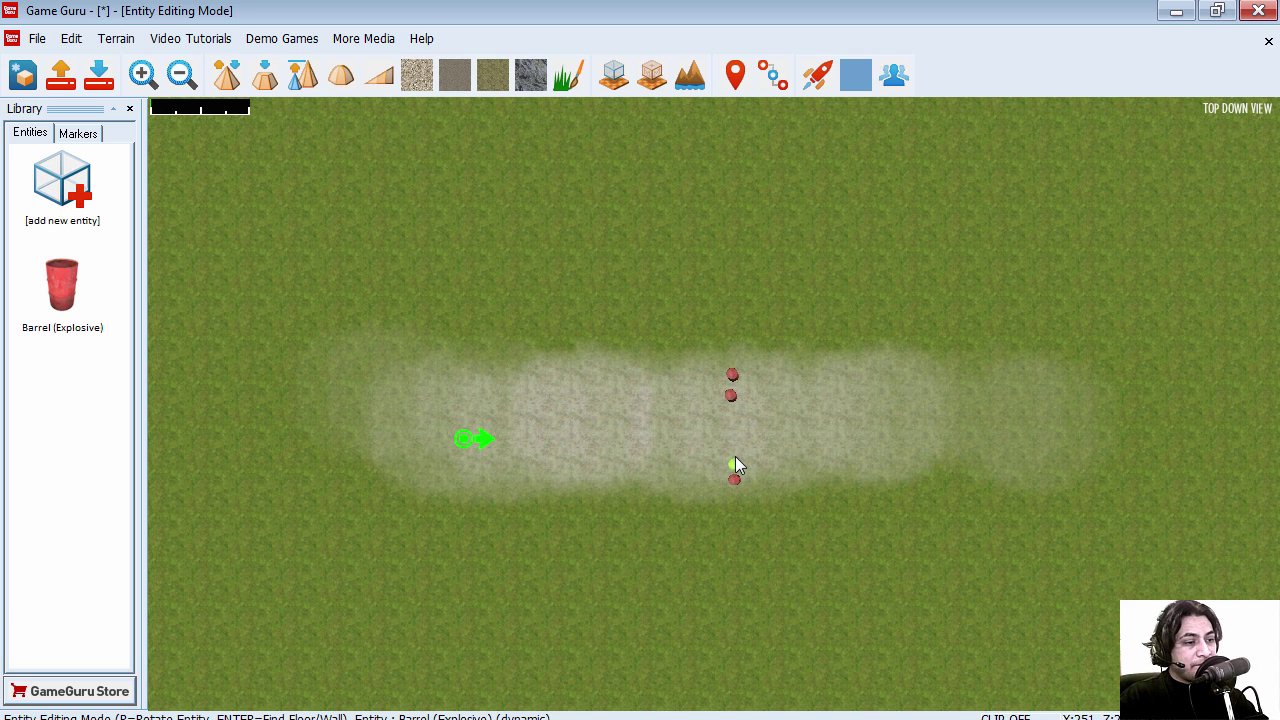
click(735, 466)
Add the Uber Soldier from Characters and place it between the barrels.
click(87, 195)
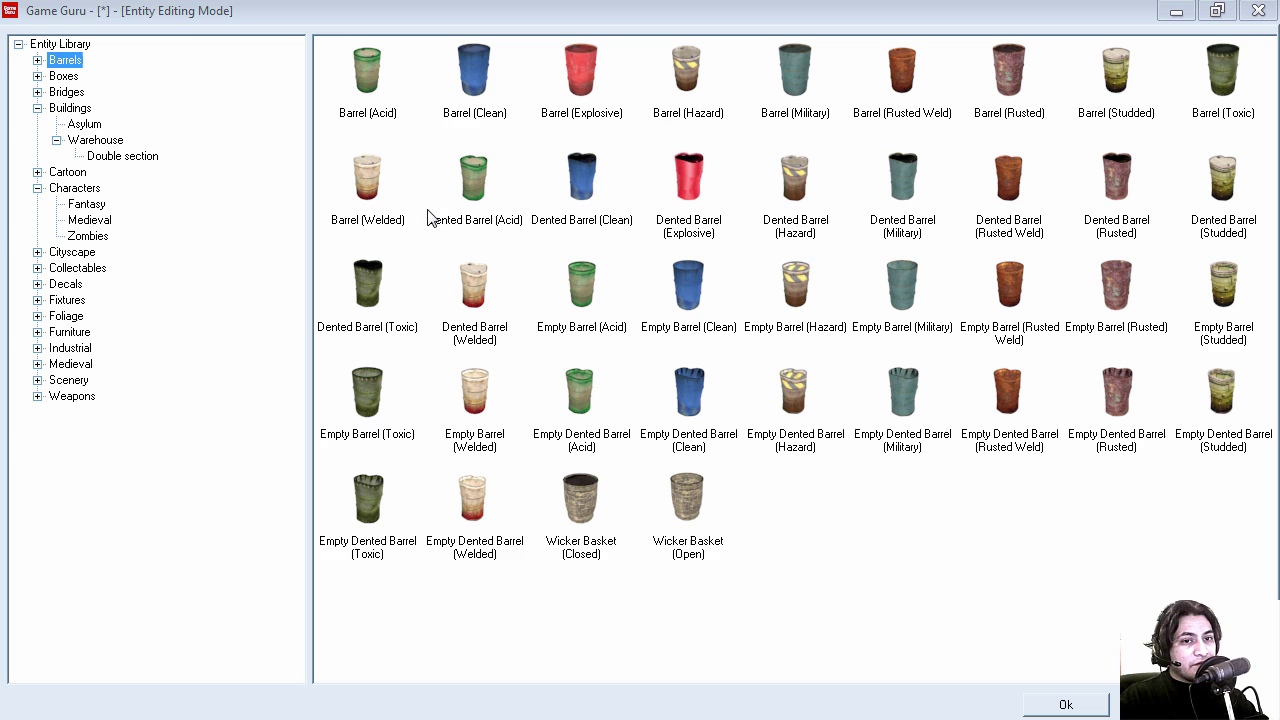
click(79, 190)
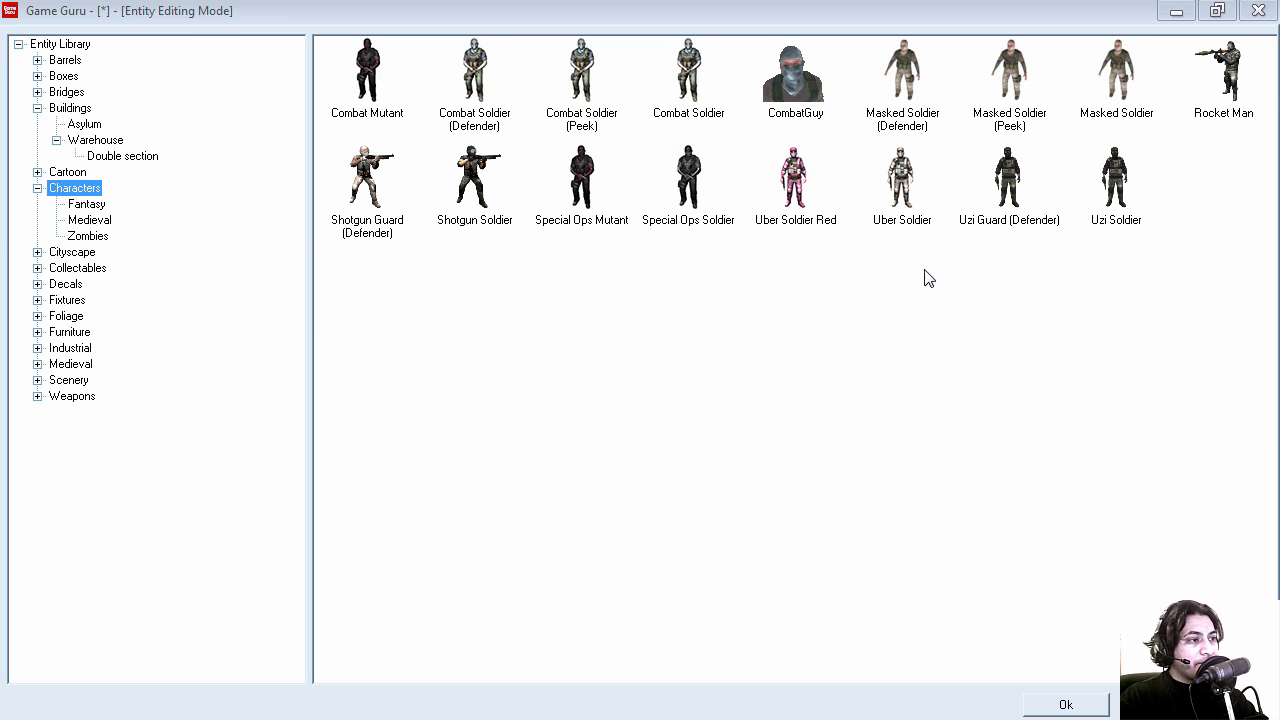
double_click(905, 185)
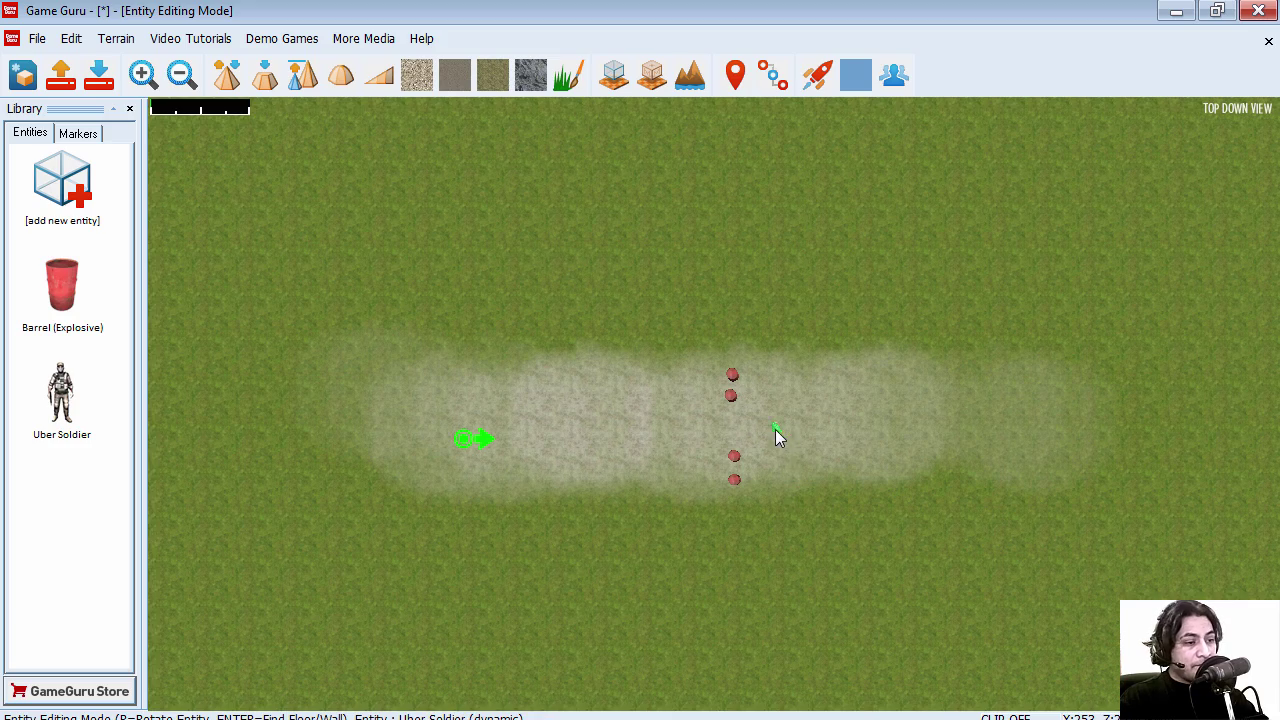
scroll(765, 420, up, 3)
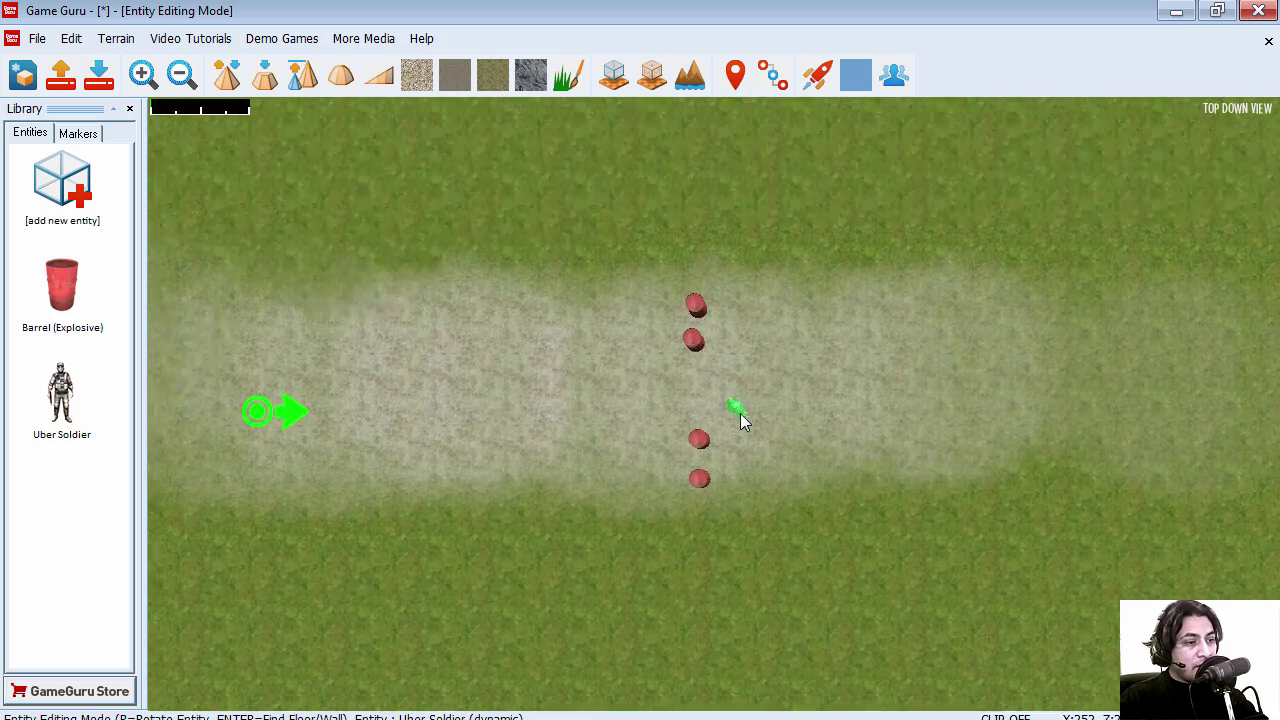
scroll(740, 413, up, 1)
scroll(698, 369, up, 1)
scroll(698, 369, up, 1)
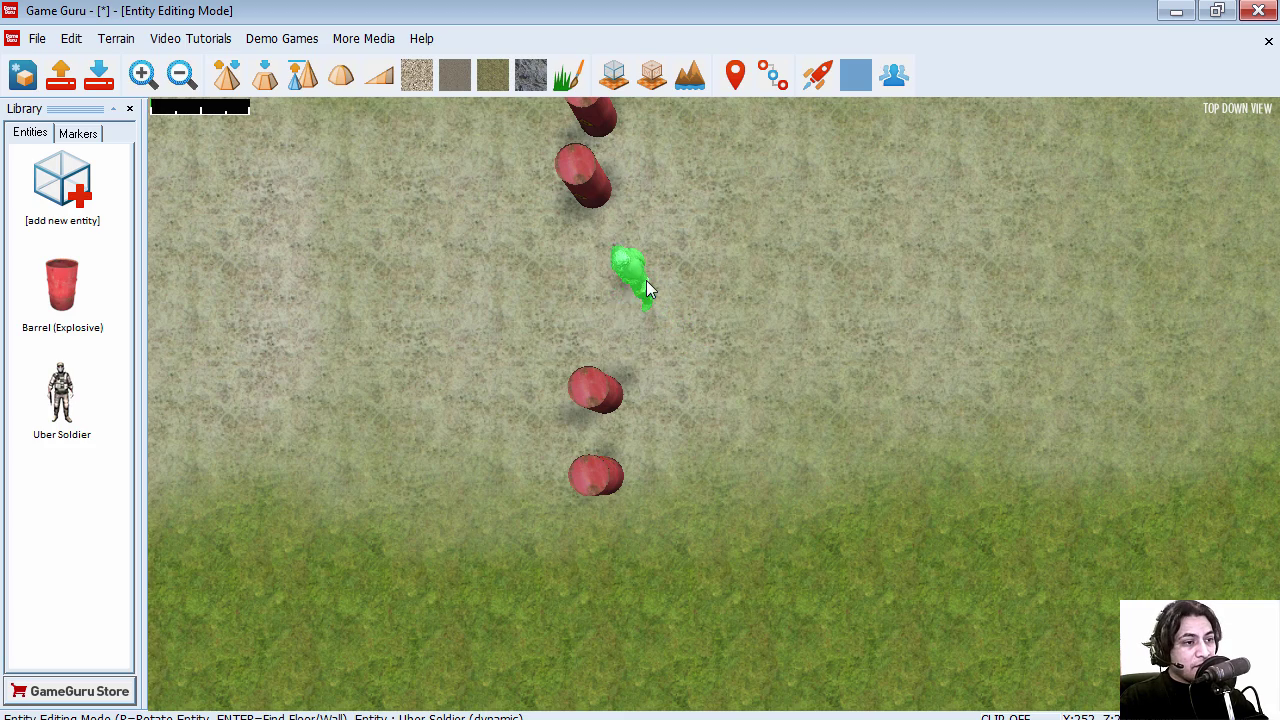
click(646, 289)
scroll(674, 340, down, 1)
scroll(676, 346, down, 1)
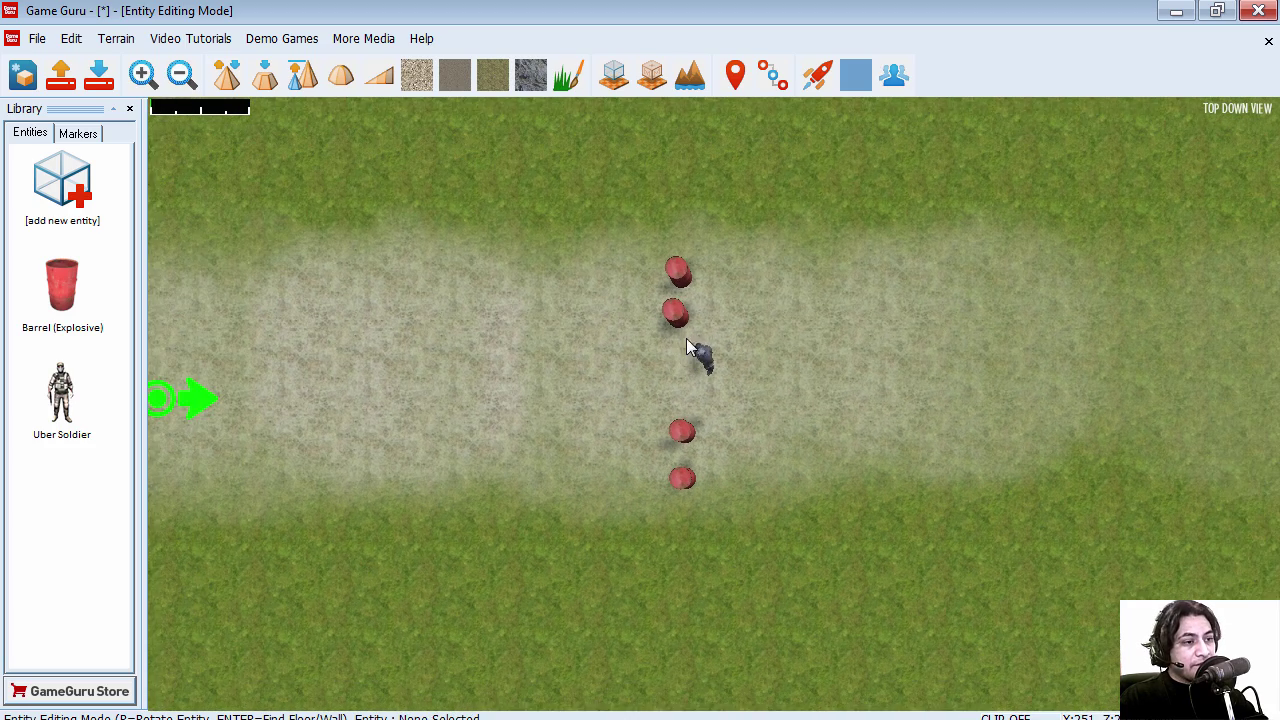
Change the Uber Soldier's Main script from ai_soldier.lua to default.lua and apply.
click(698, 350)
click(785, 228)
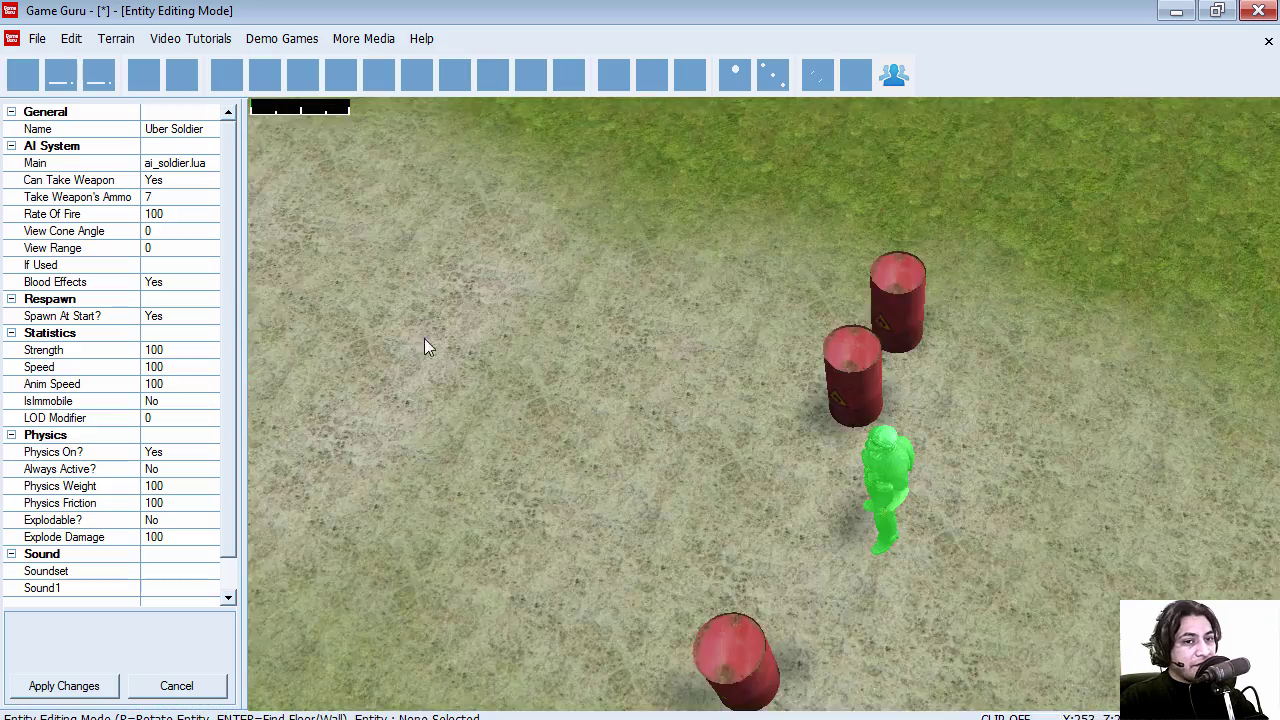
click(201, 168)
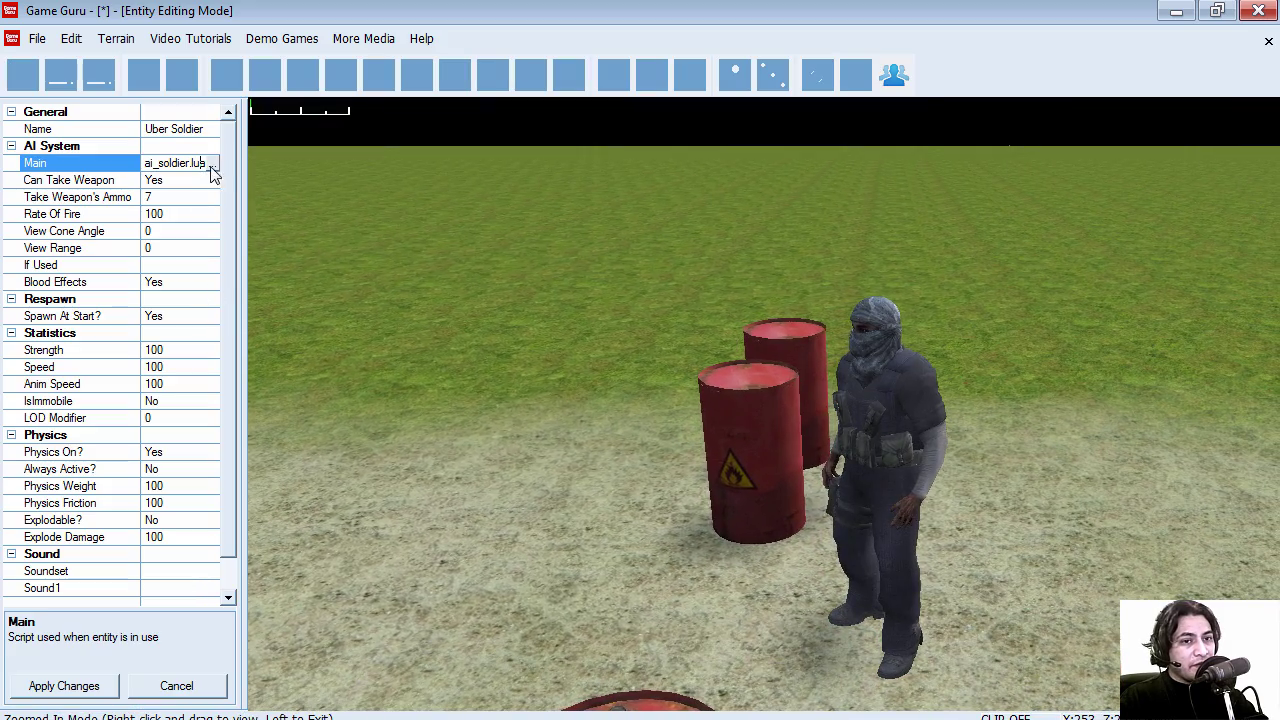
click(578, 397)
key(d)
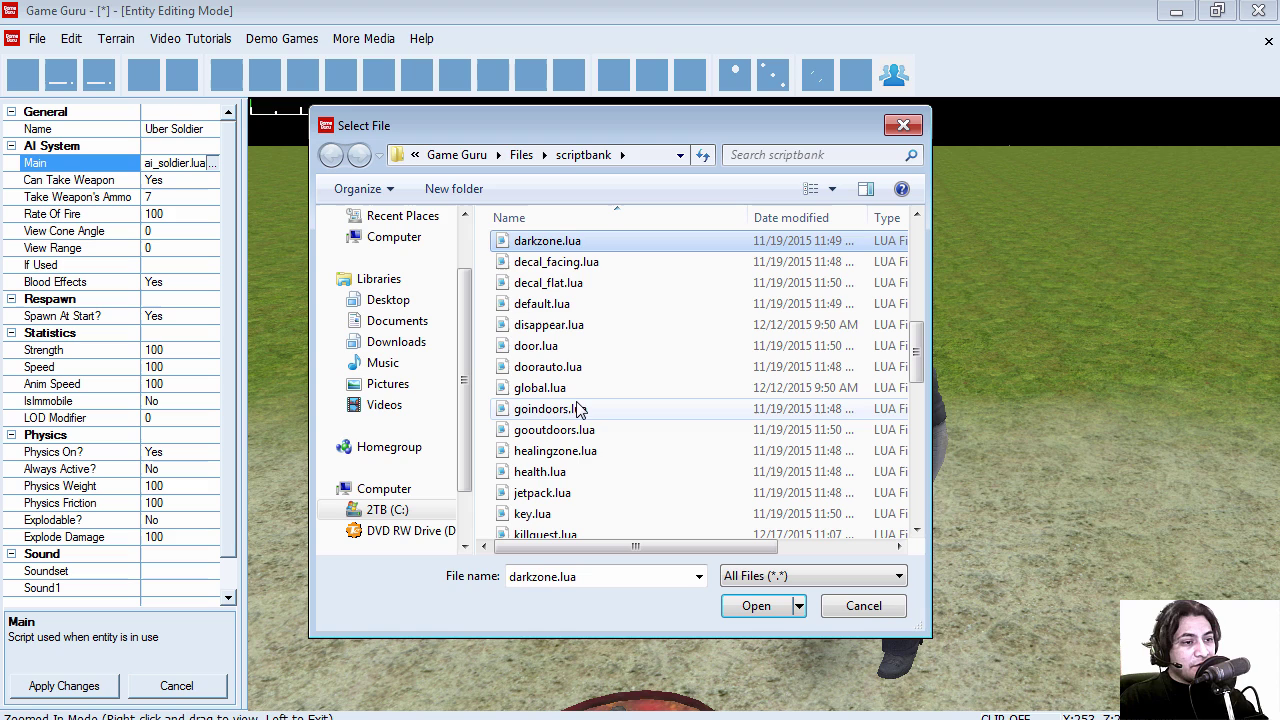
key(Down)
key(Down)
key(Down)
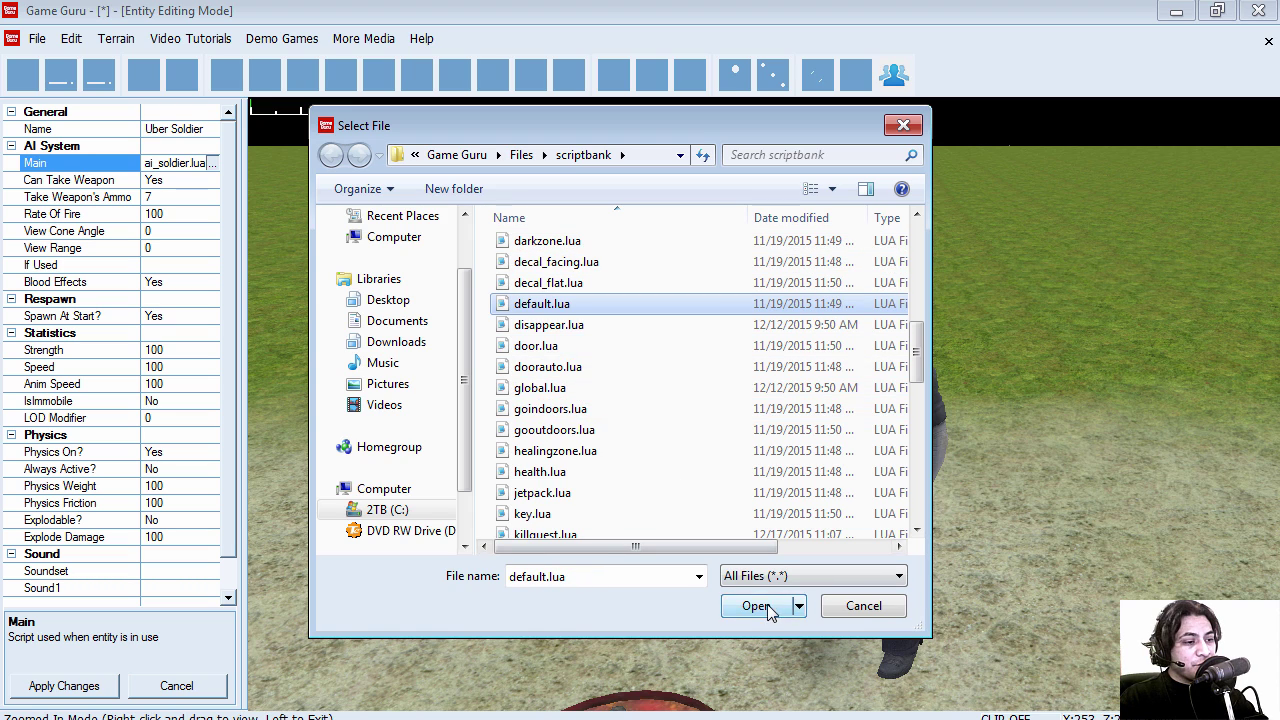
click(765, 606)
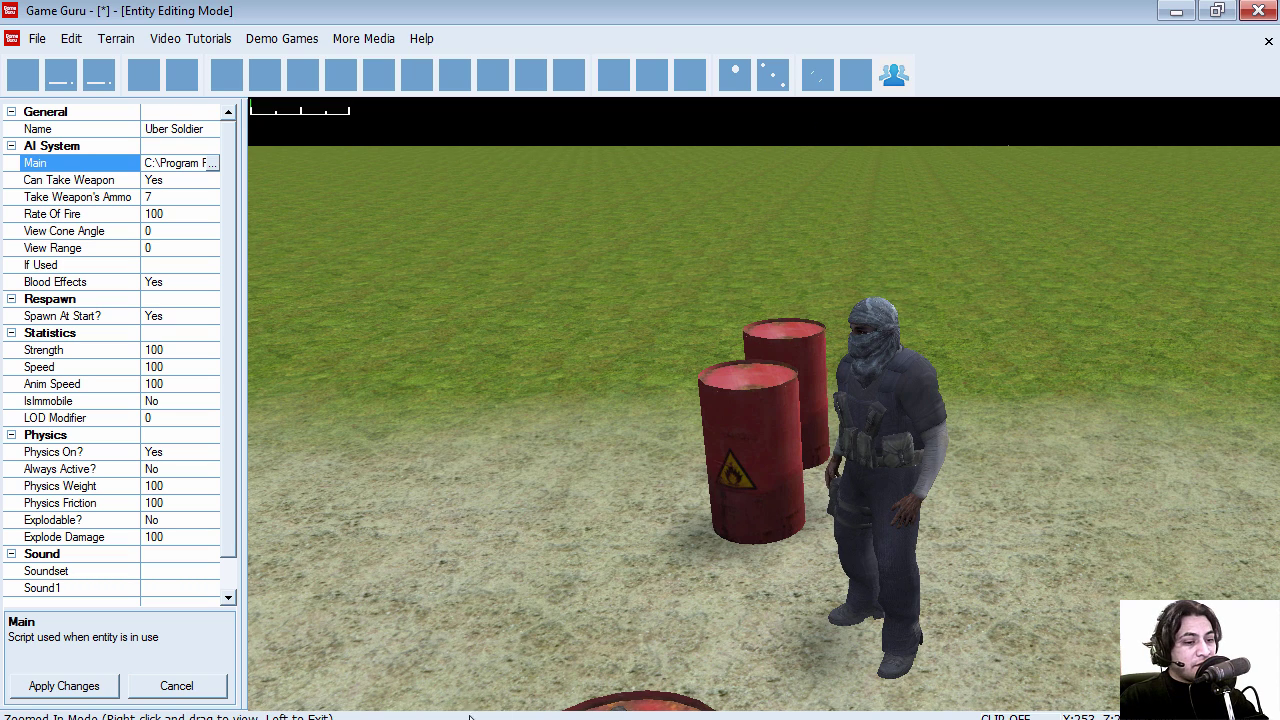
click(856, 366)
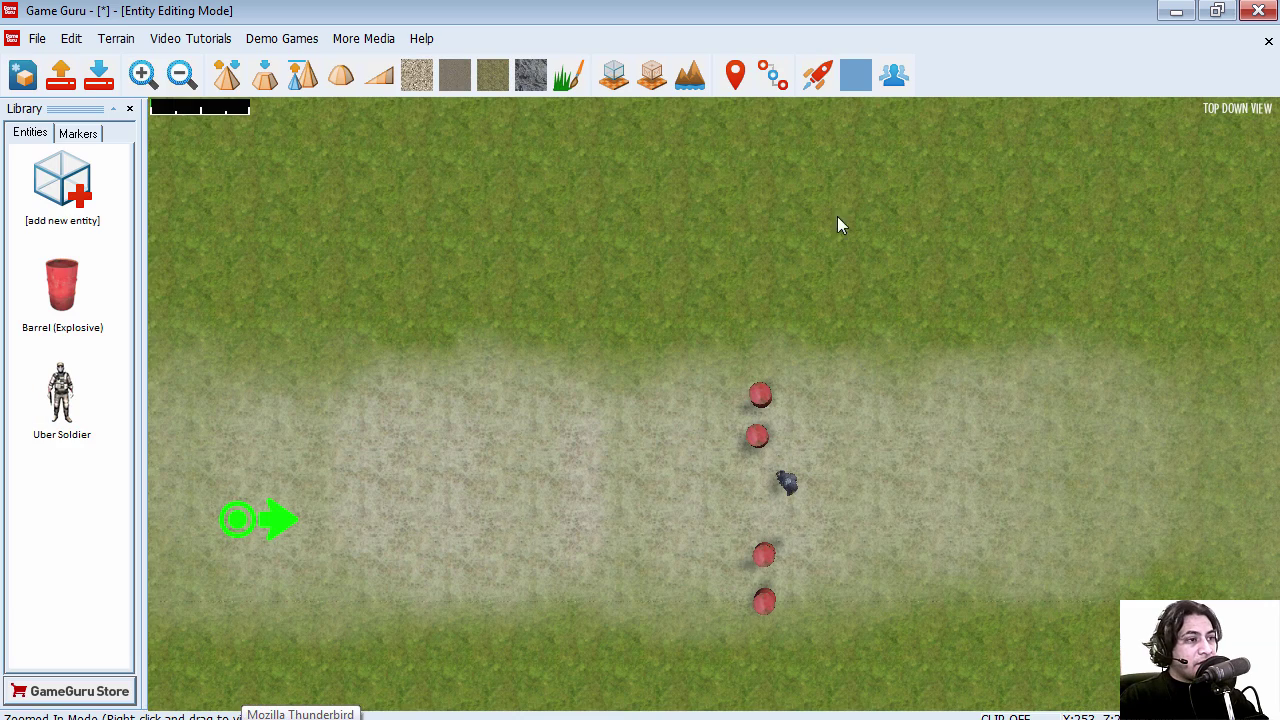
click(822, 78)
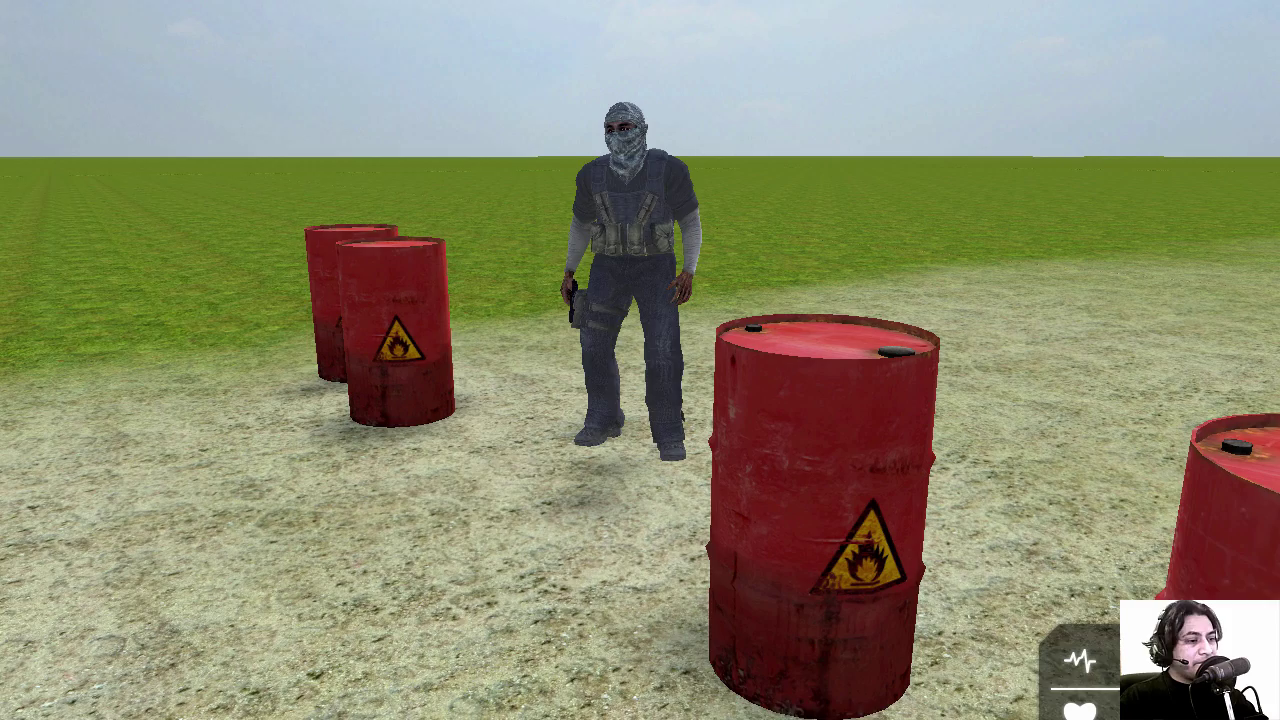
key(Escape)
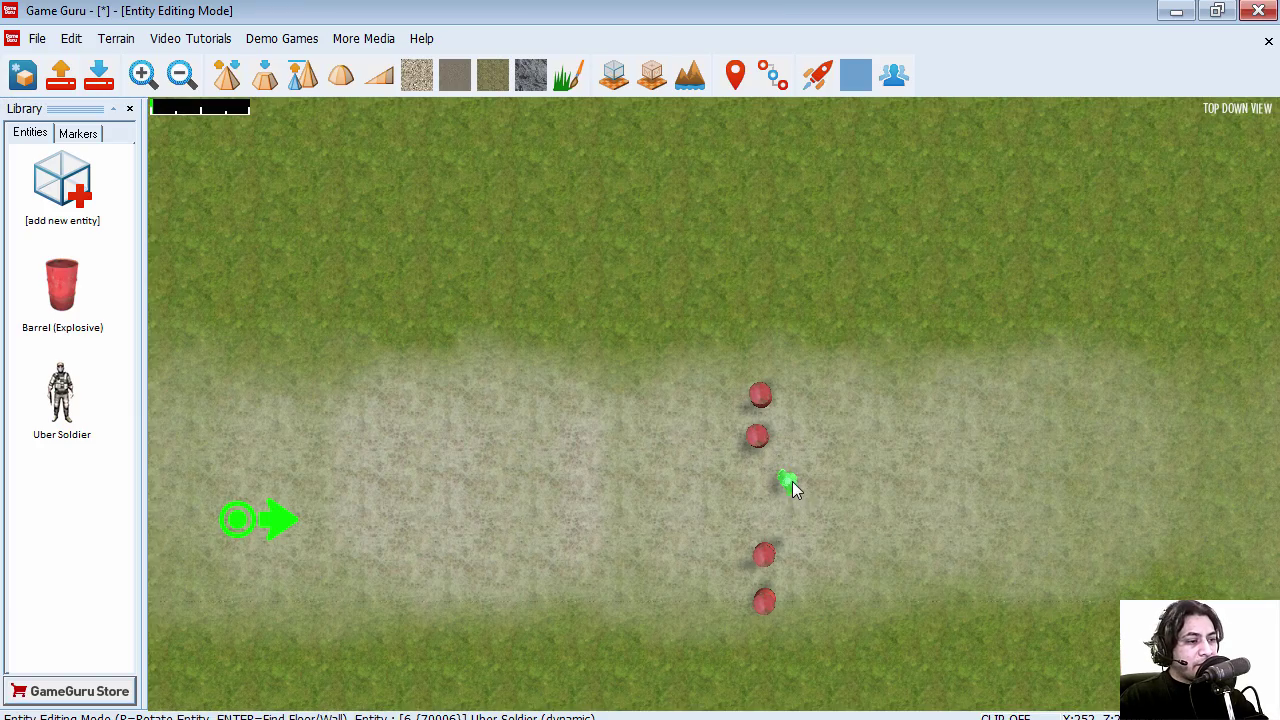
Reopen the soldier's properties and choose speak_audio.lua from the scriptbank as its Main script.
right_click(792, 481)
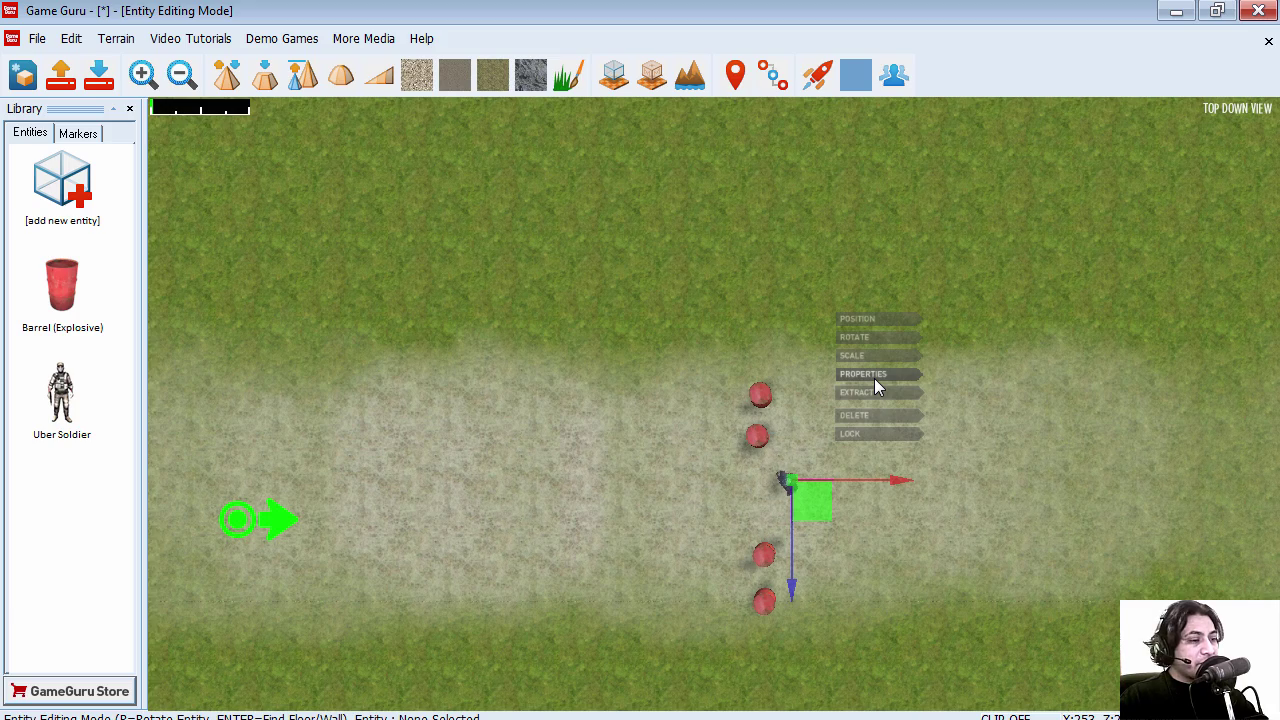
click(874, 378)
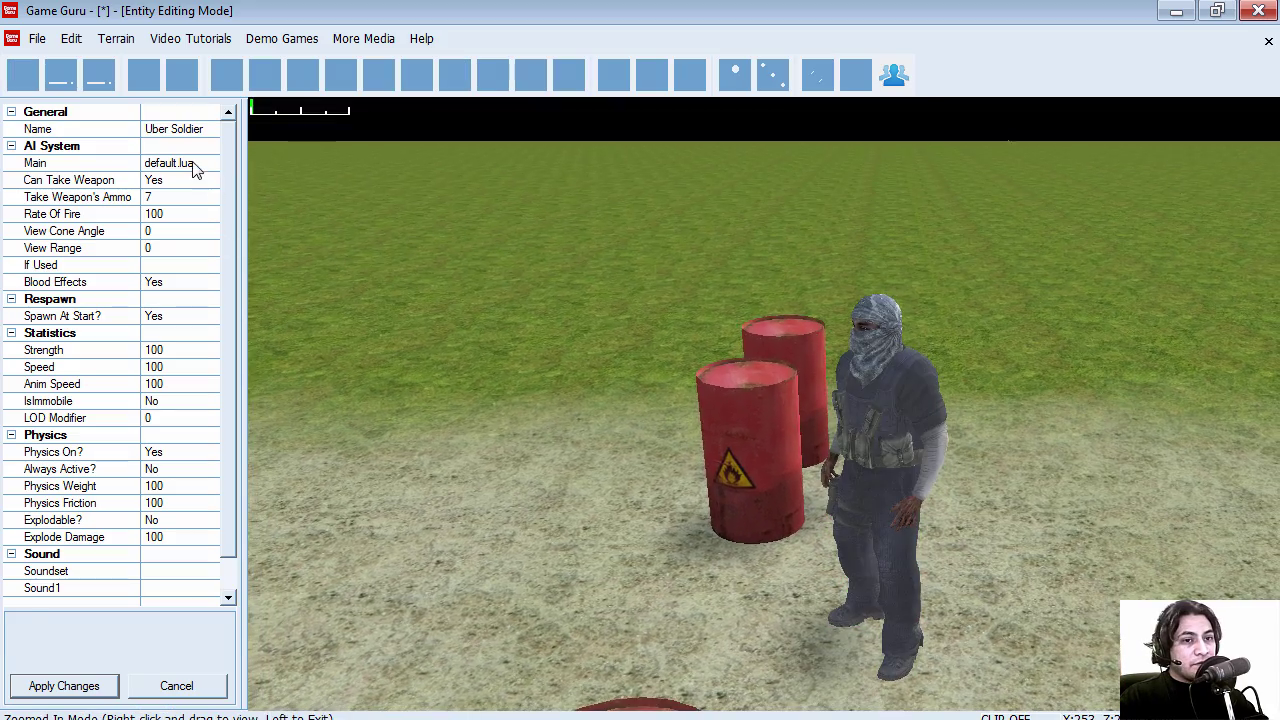
click(190, 163)
click(545, 368)
scroll(585, 462, down, 3)
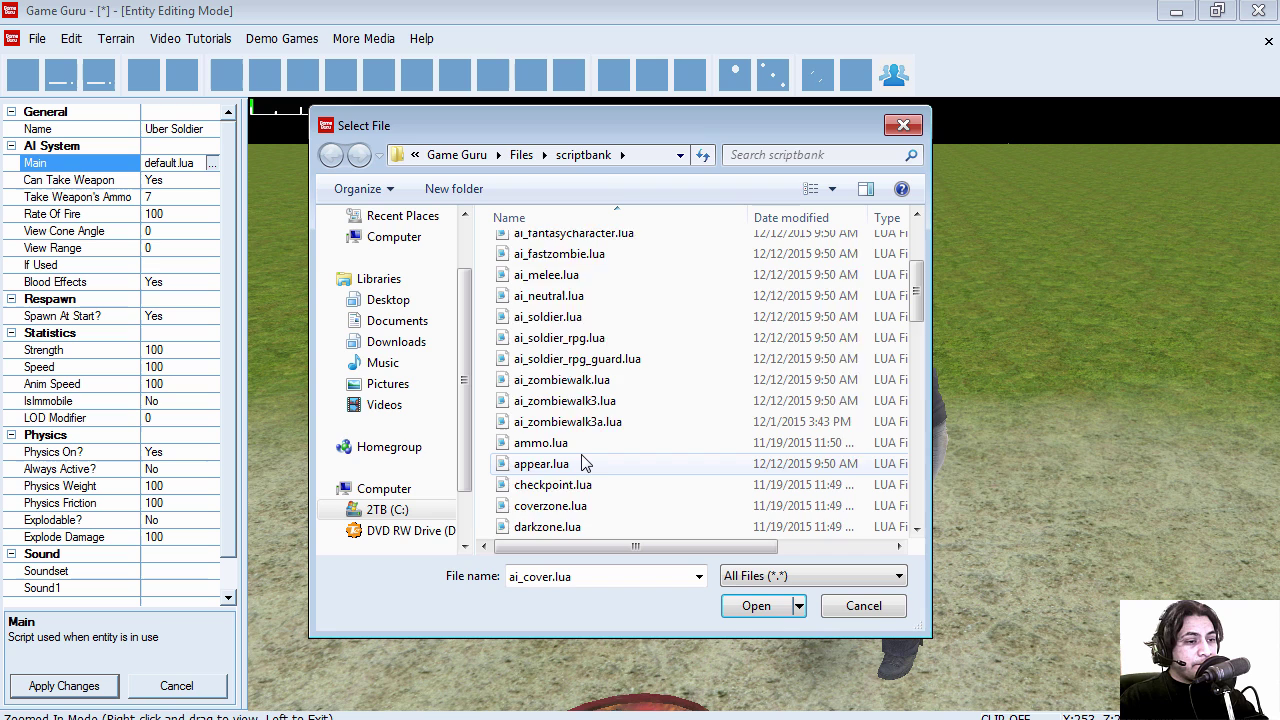
scroll(585, 465, down, 5)
click(570, 401)
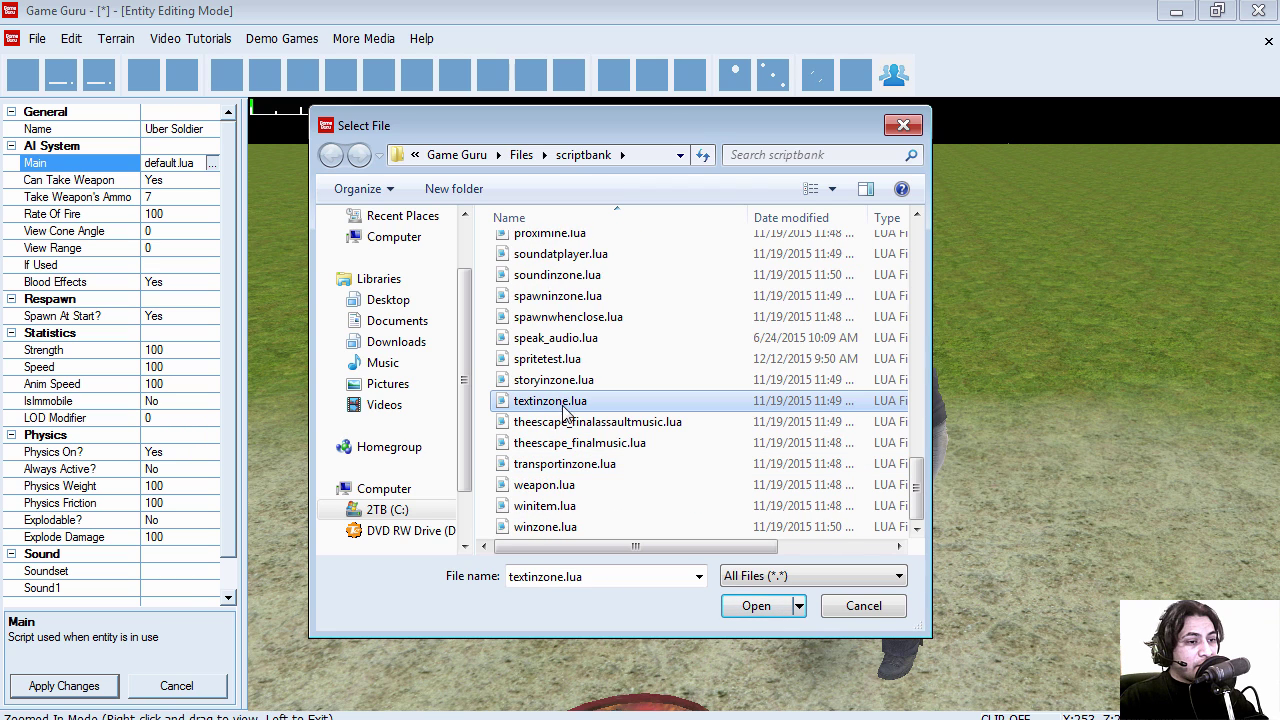
key(Home)
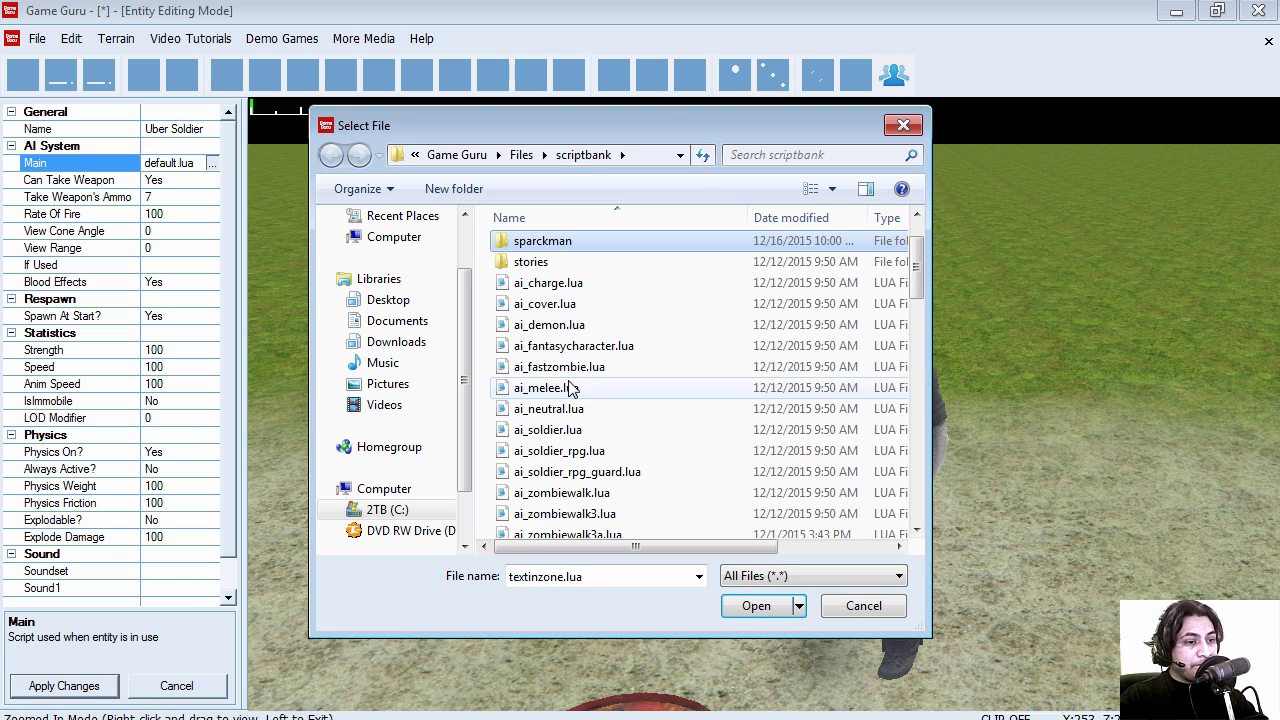
text(soundatplayer)
click(556, 338)
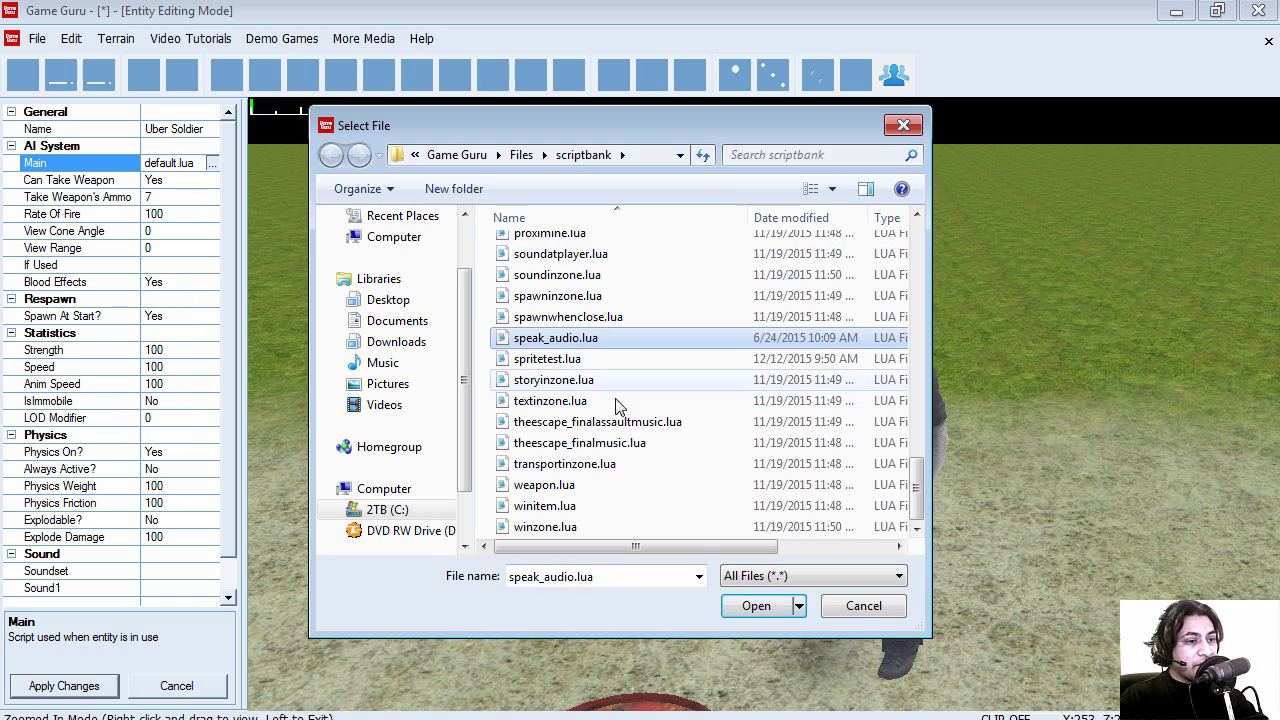
click(750, 603)
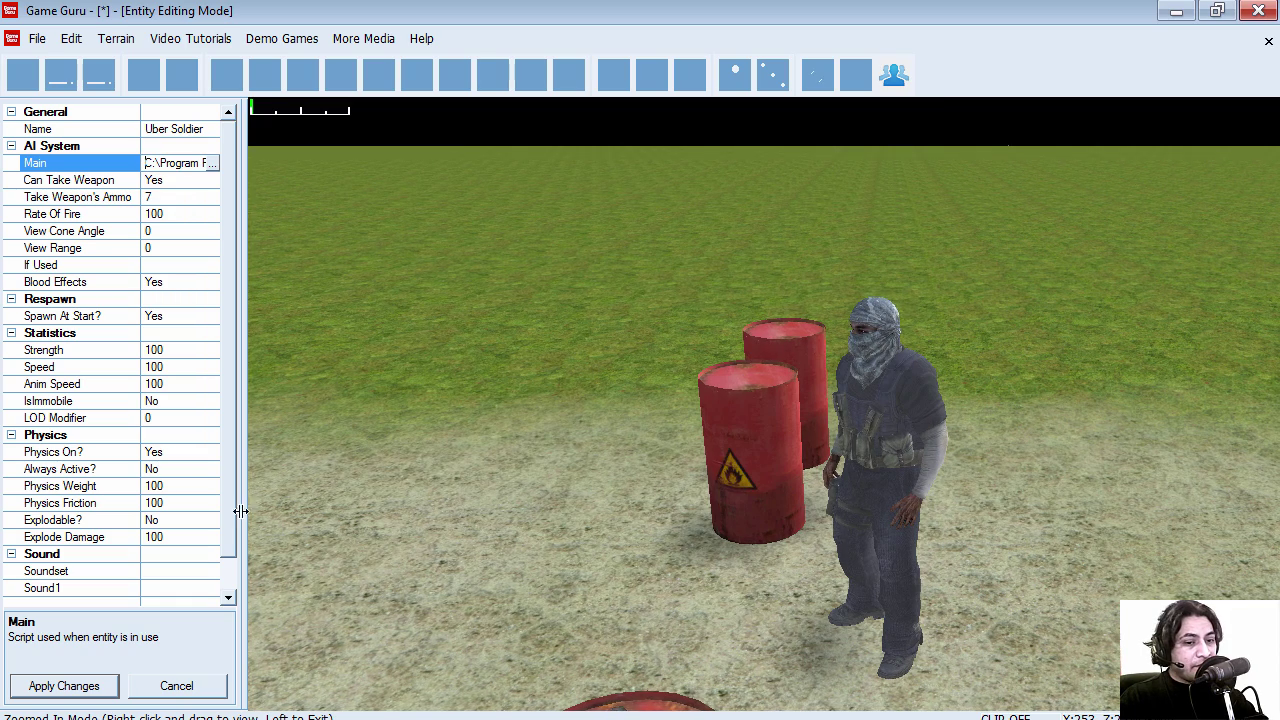
scroll(232, 523, down, 2)
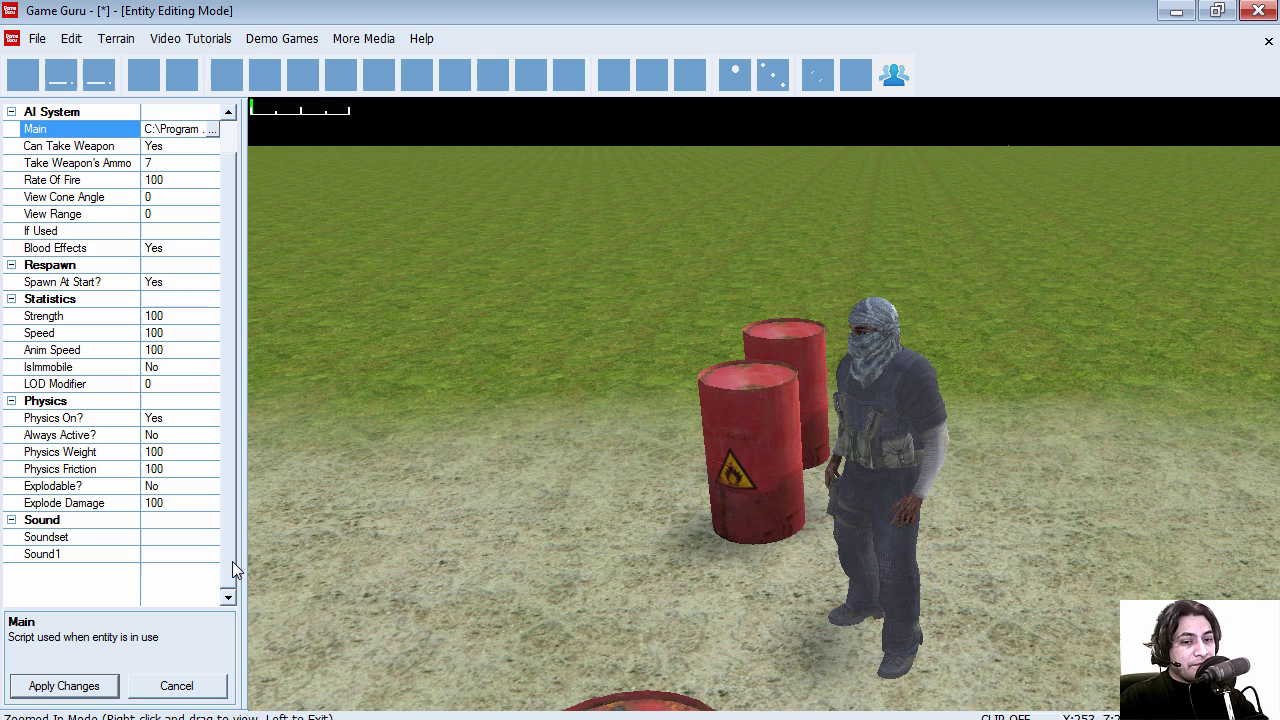
click(175, 558)
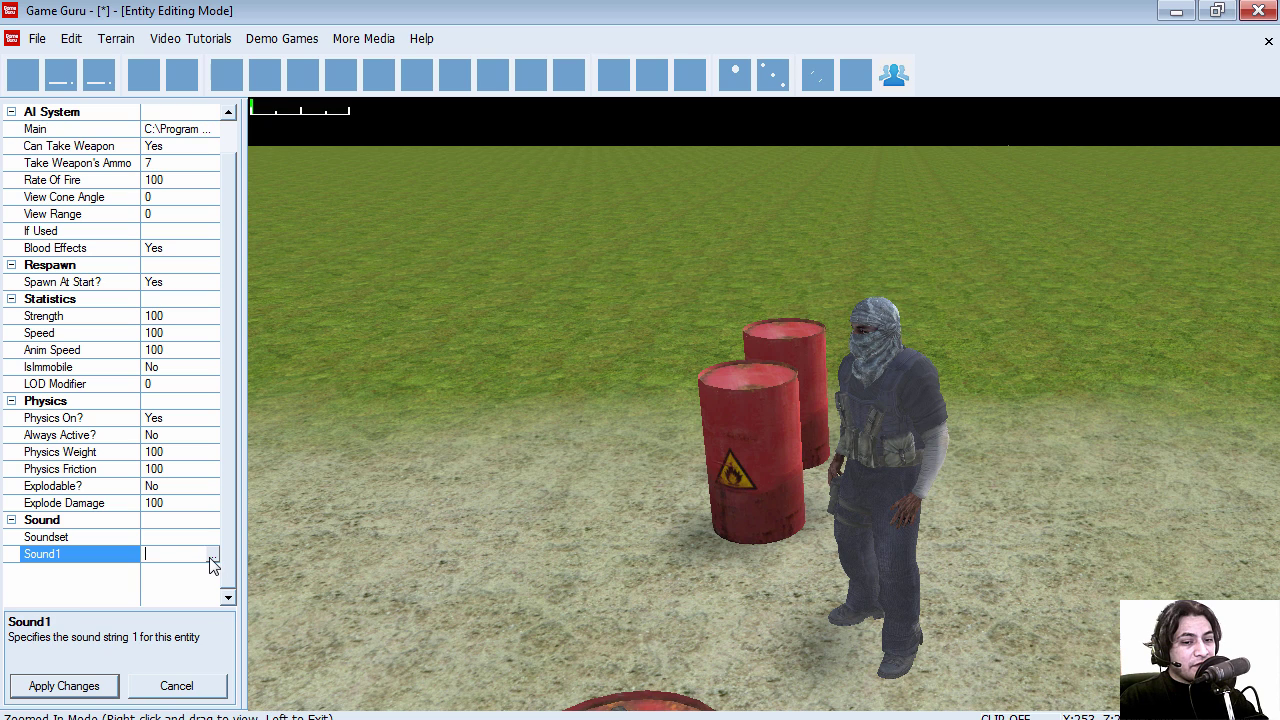
Preview stories\theescape\Story2.wav in MPC-HC, then set it as the soldier's Sound1.
click(211, 557)
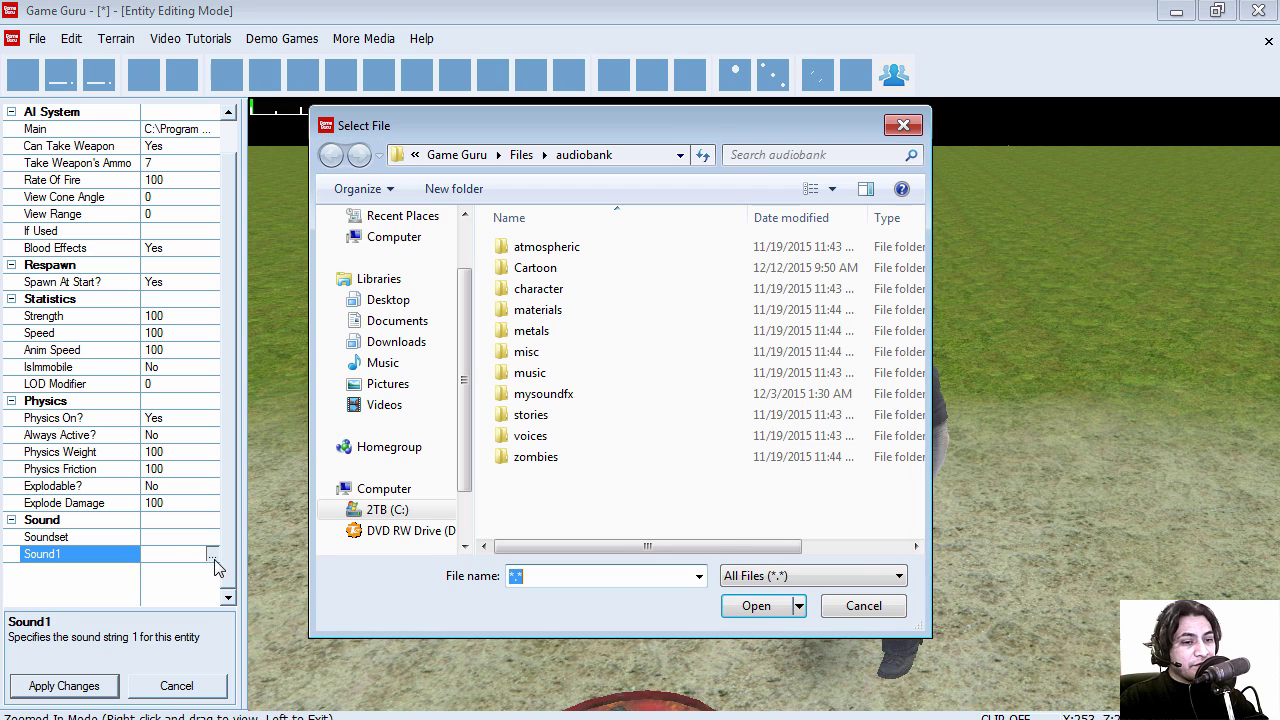
double_click(571, 413)
double_click(762, 310)
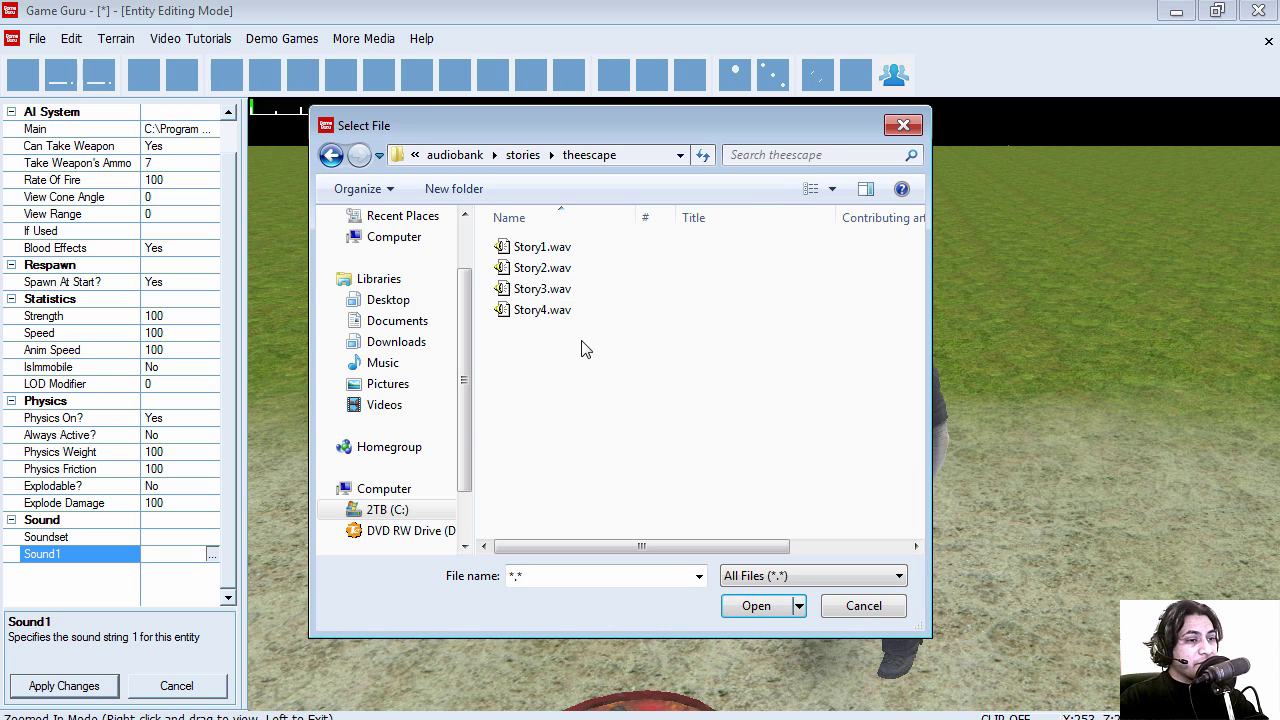
right_click(563, 268)
mouse_move(624, 397)
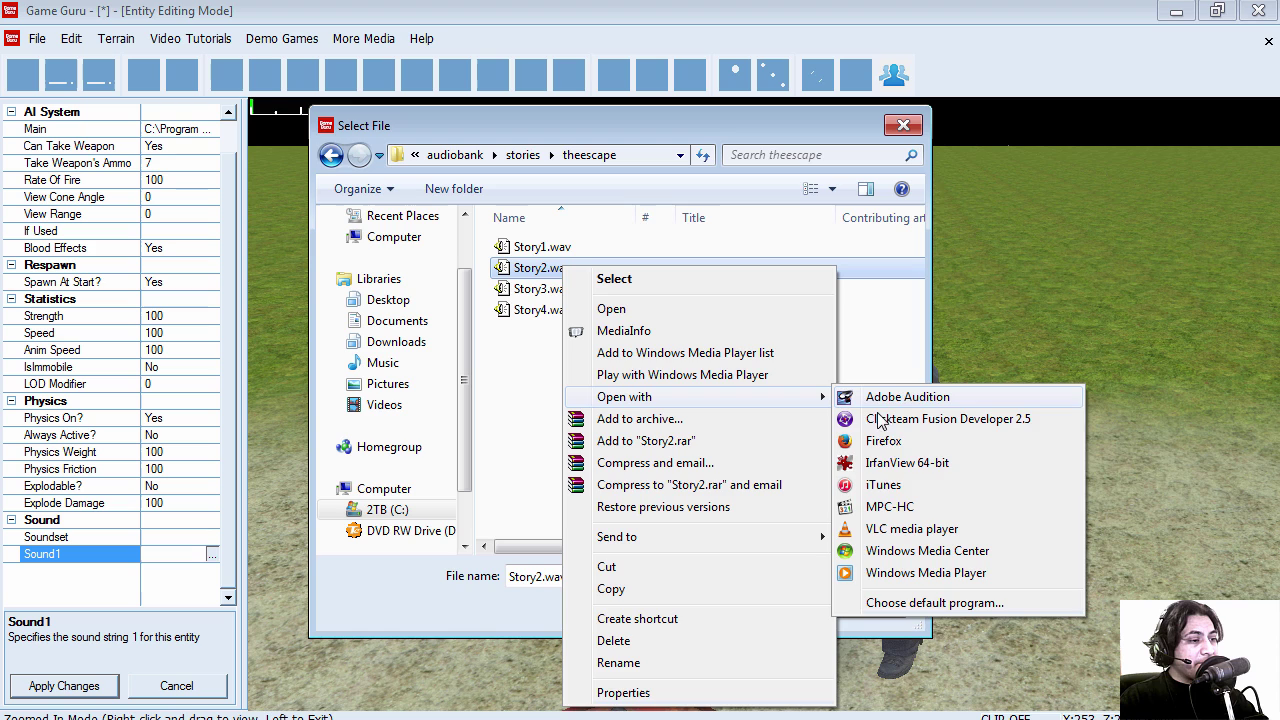
click(890, 507)
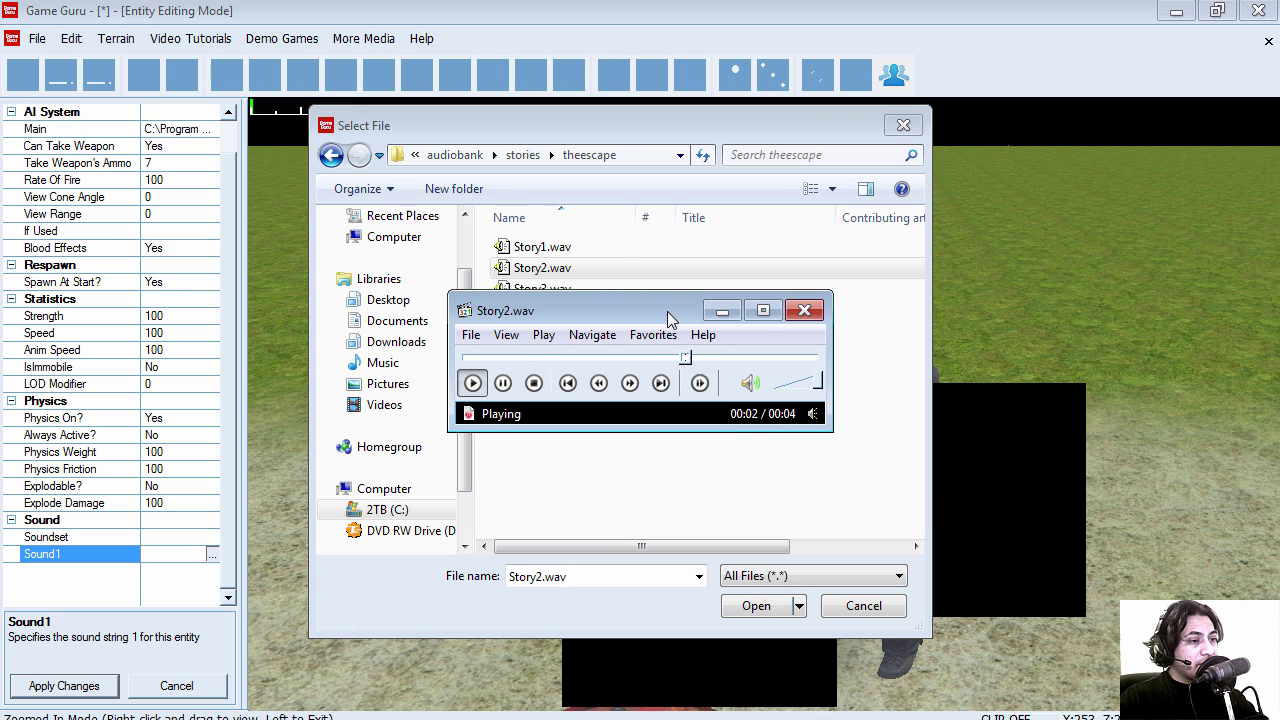
click(806, 311)
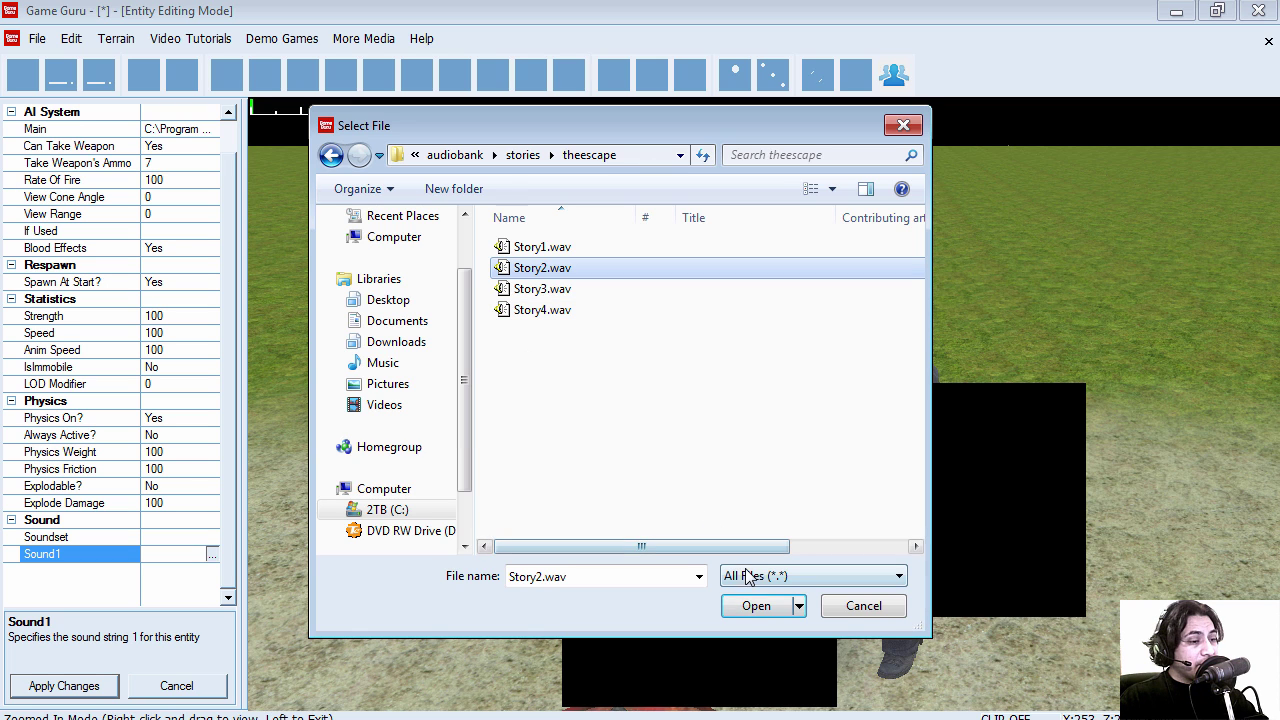
click(755, 606)
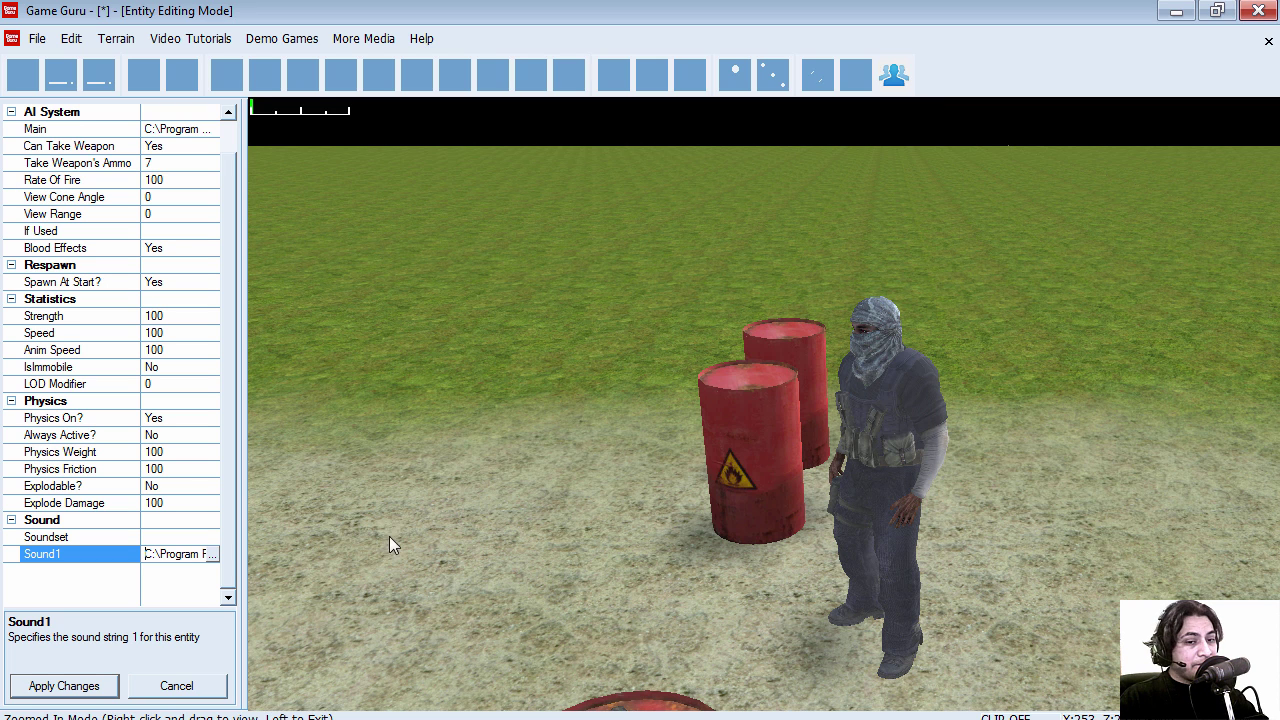
Apply the soldier's changes and place Sandstone Structure (1) just north of the barrels.
click(103, 690)
click(604, 553)
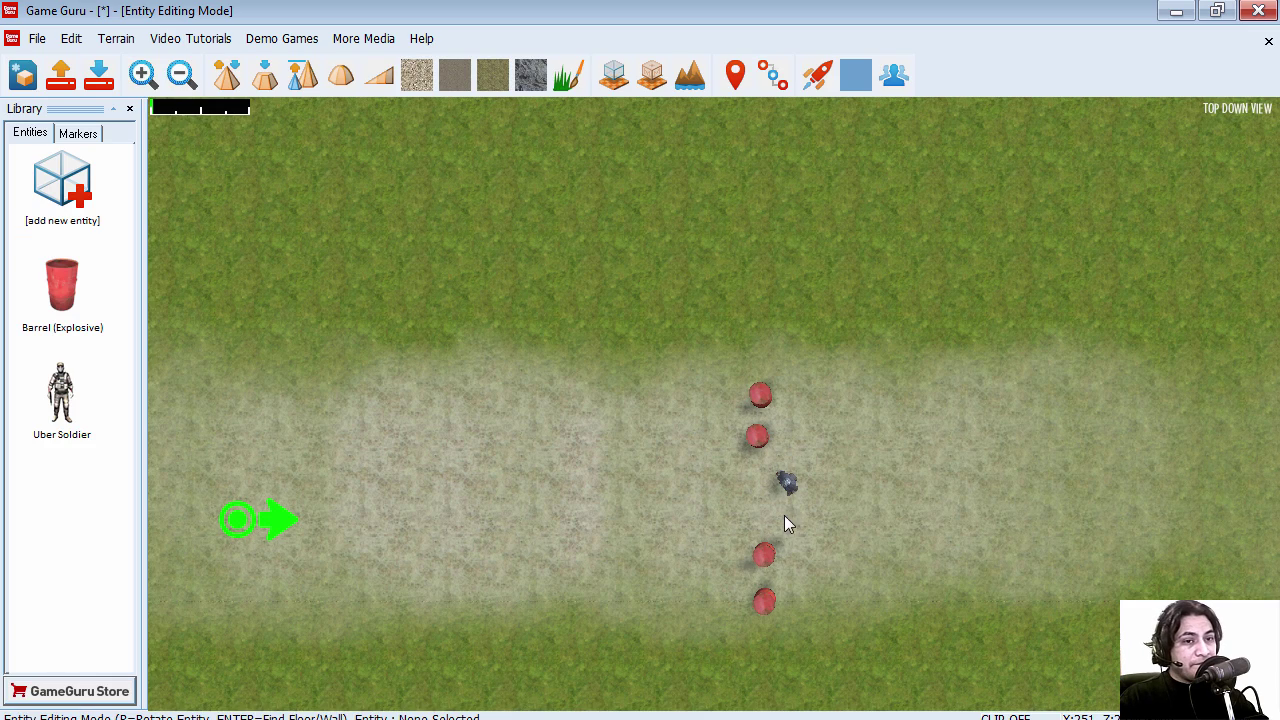
click(90, 178)
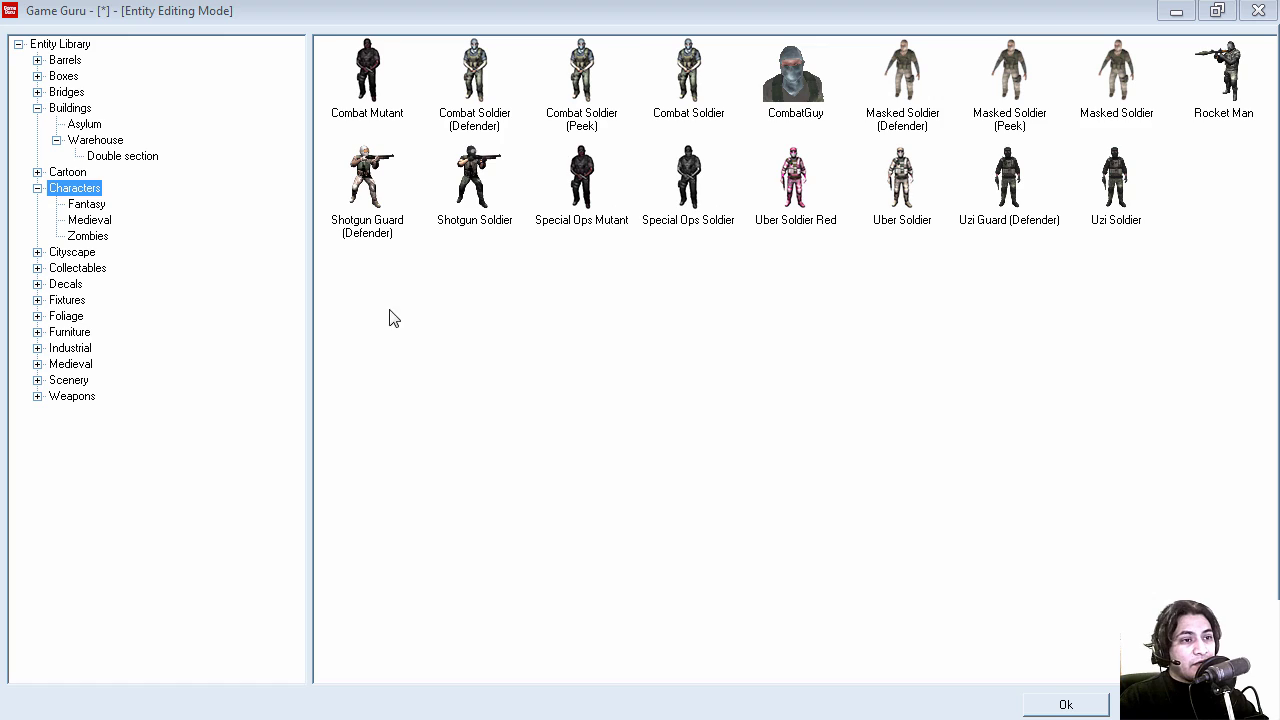
click(69, 109)
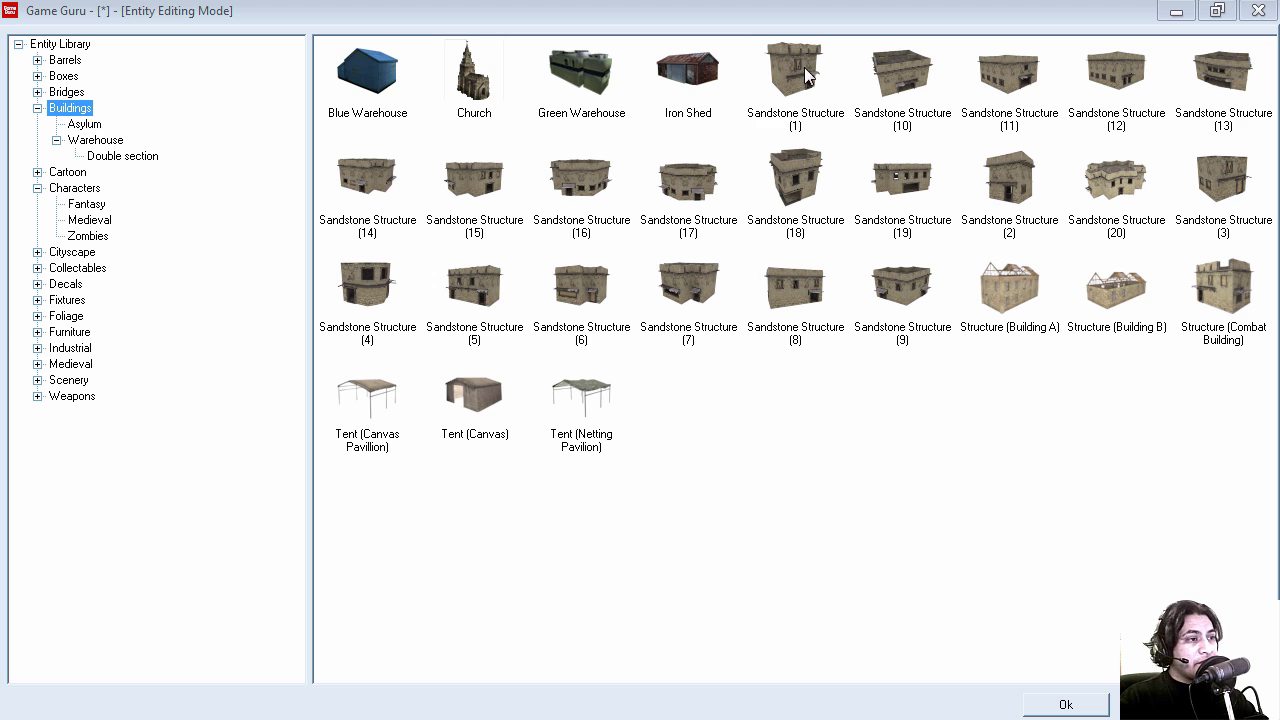
double_click(784, 132)
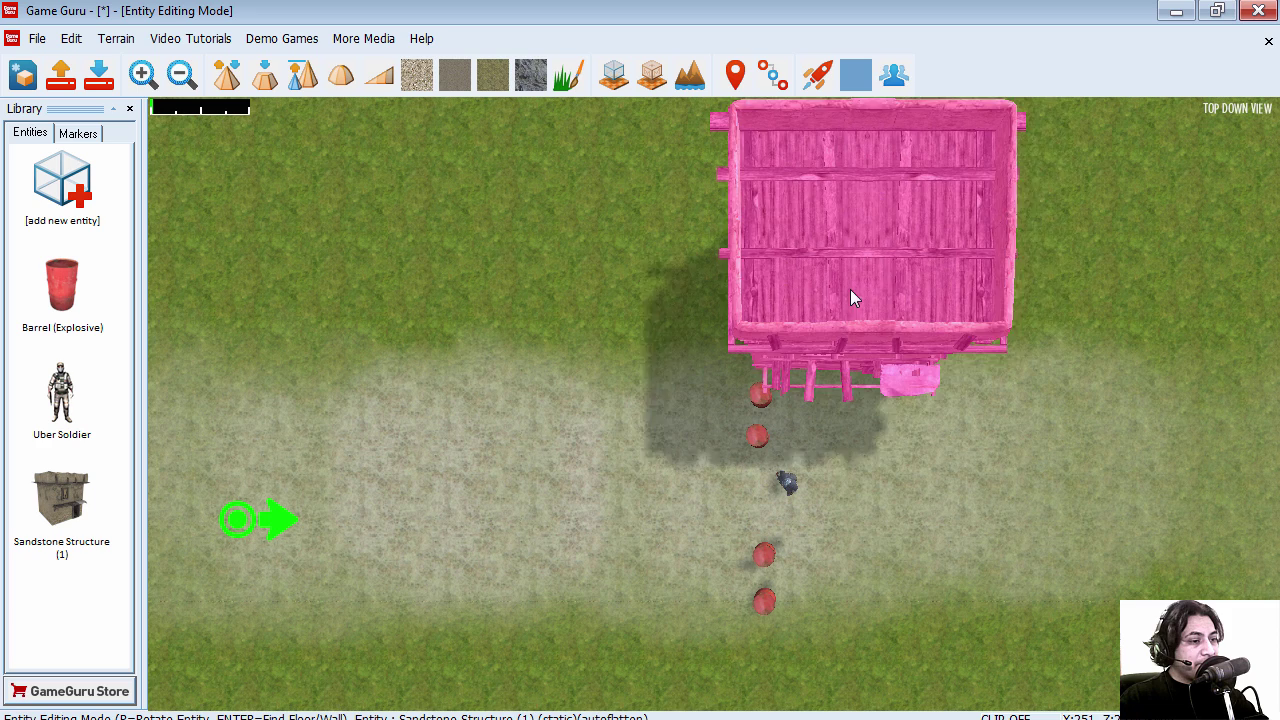
click(889, 292)
Choose Supply Drop Strapped from the Boxes category of the entity library.
click(62, 185)
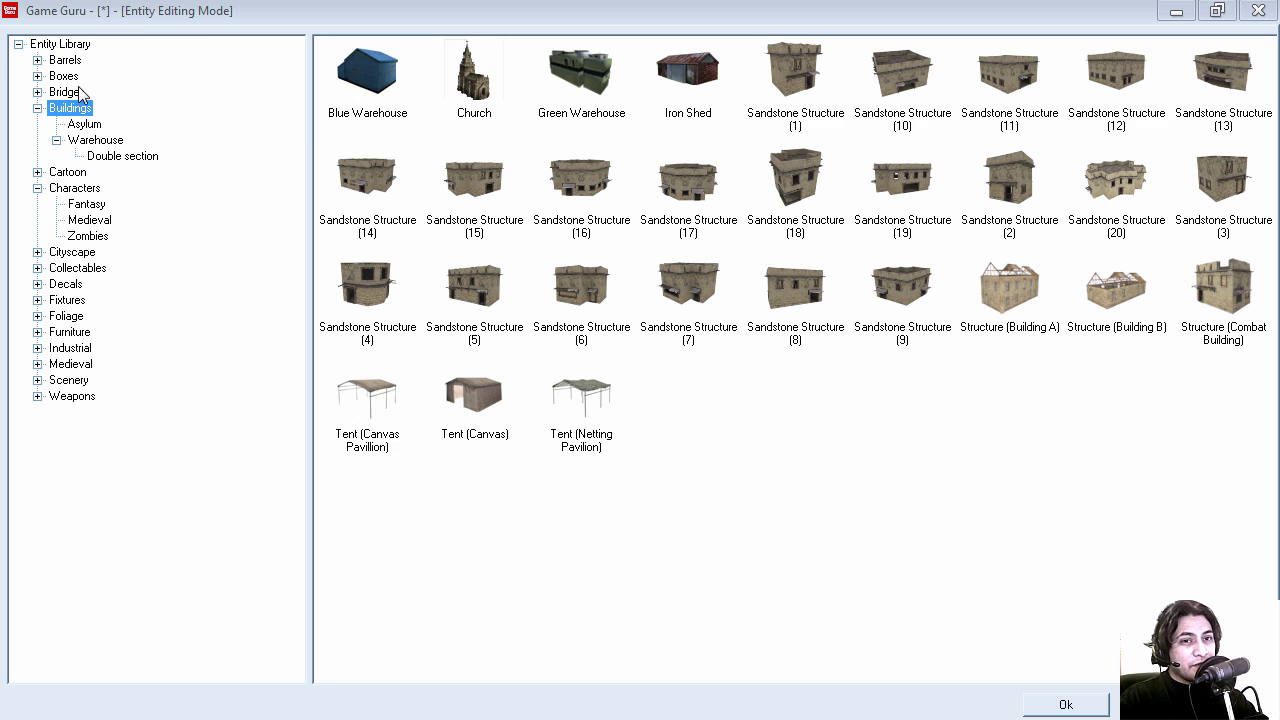
click(63, 77)
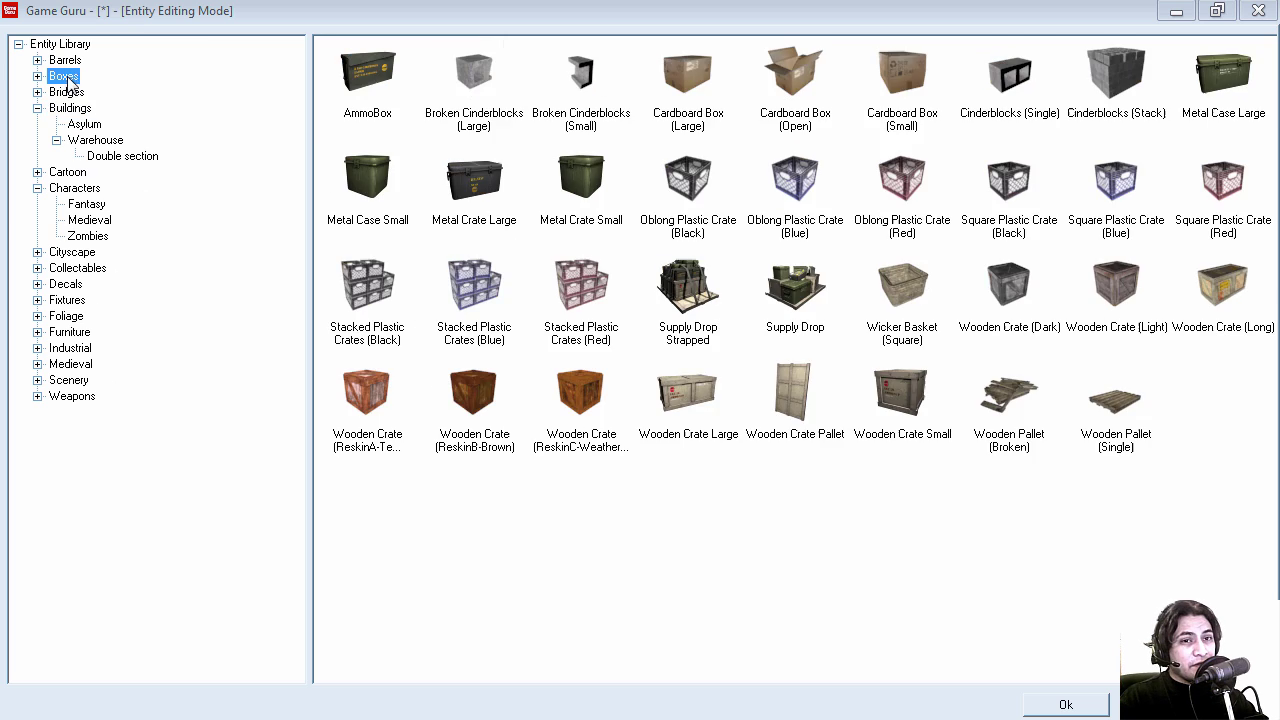
double_click(691, 290)
Place nine strapped supply drop crates in rows below the barrels and beside the building.
click(849, 616)
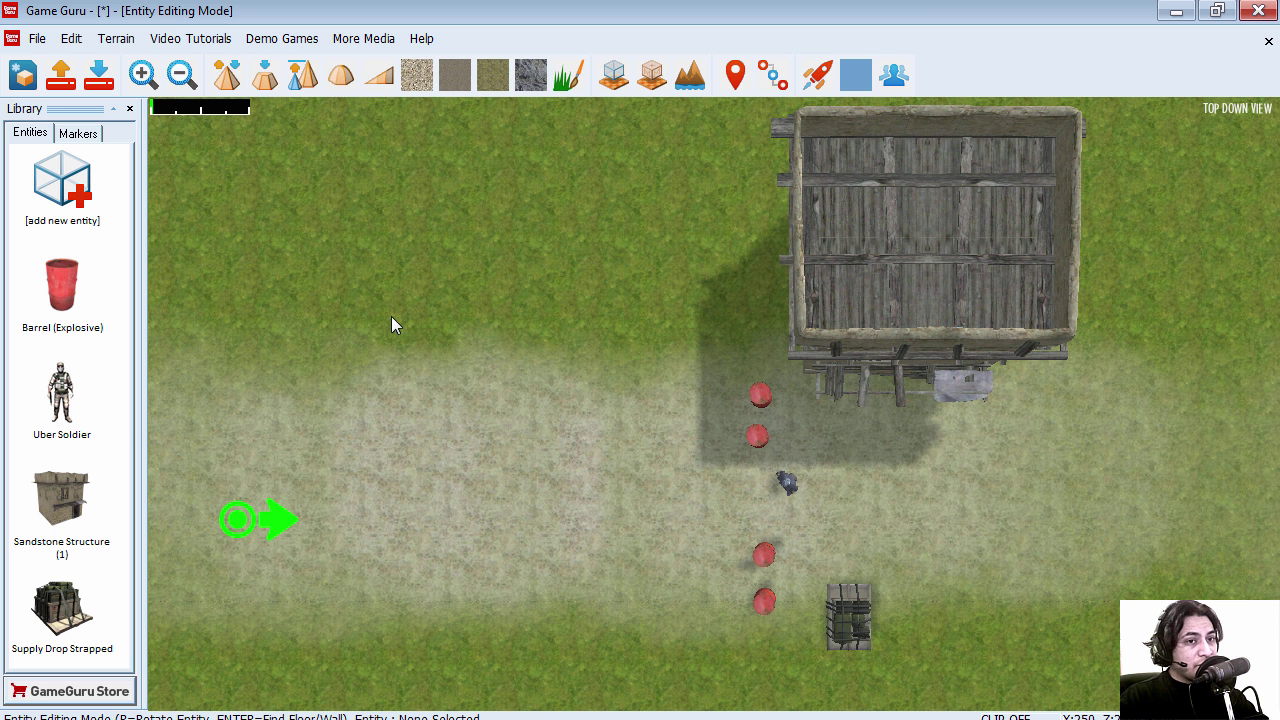
click(62, 610)
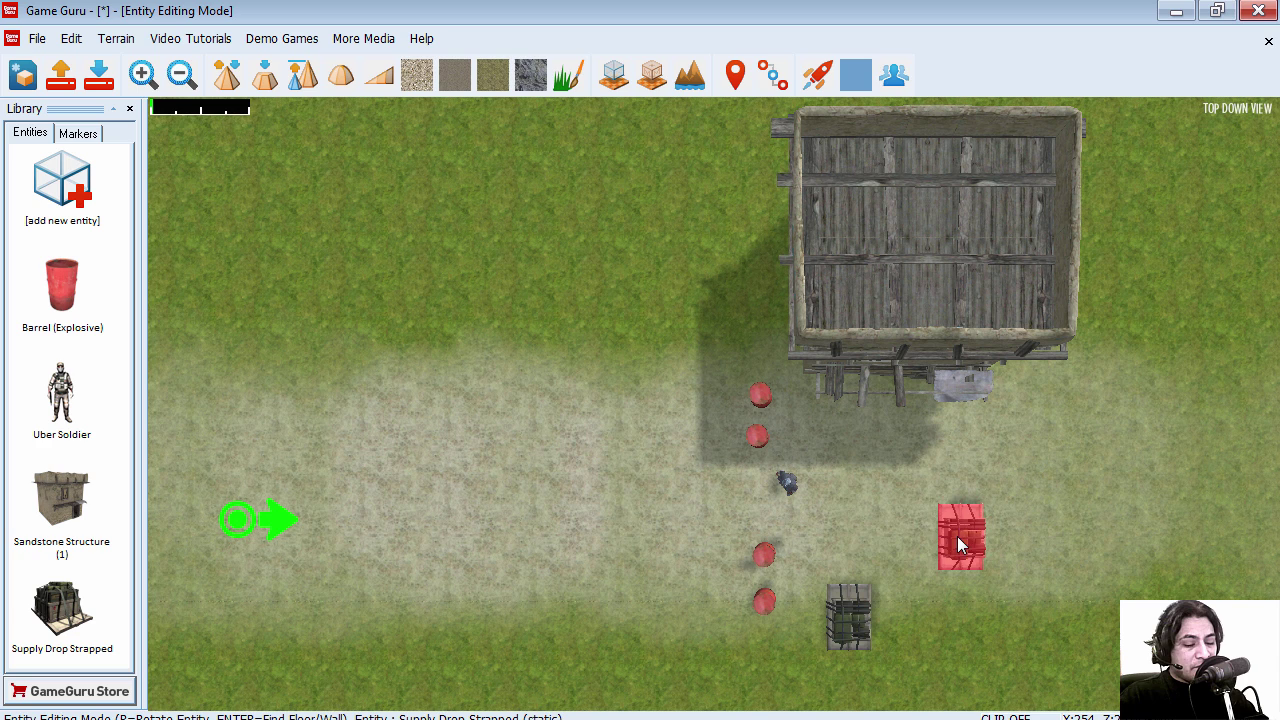
click(904, 625)
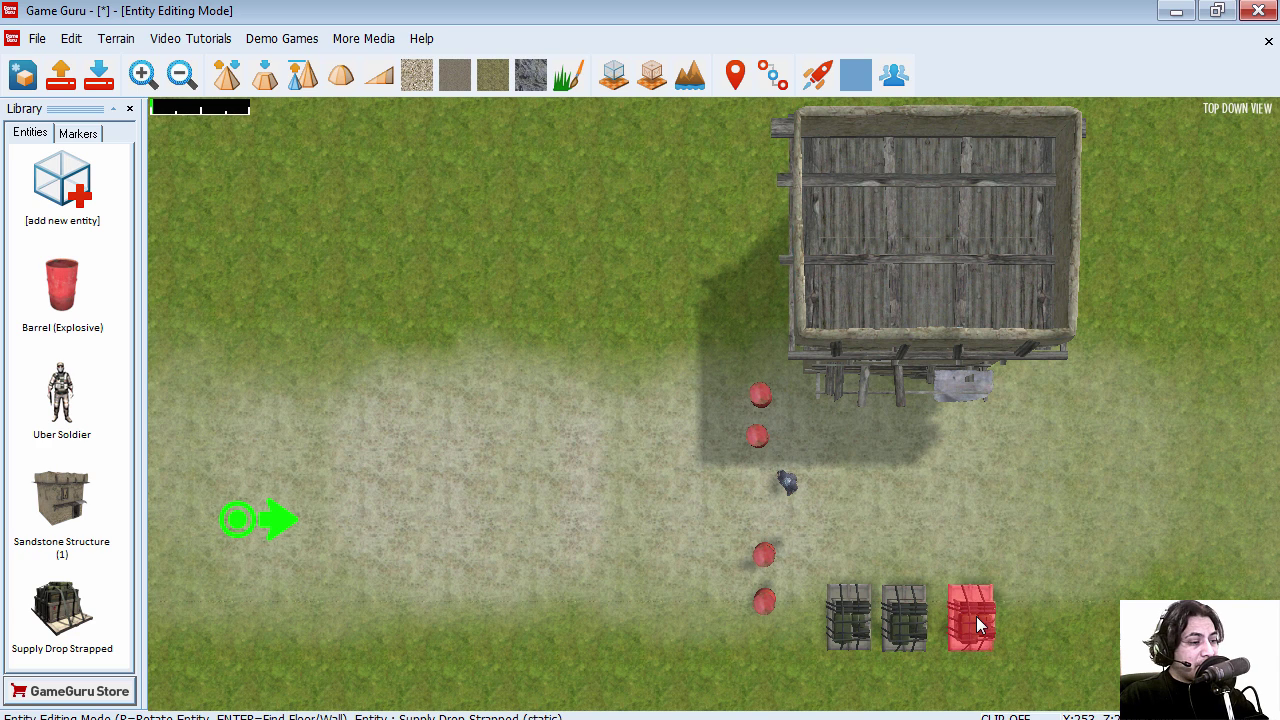
click(976, 616)
click(1072, 426)
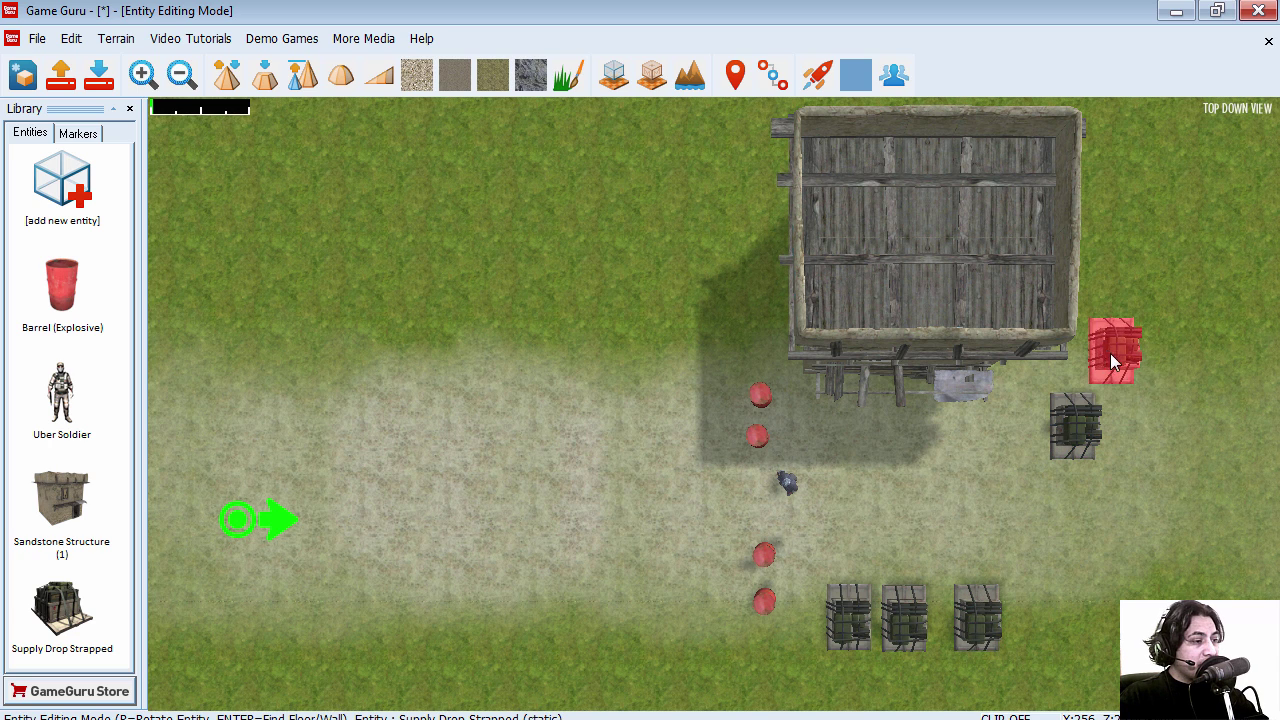
click(1106, 455)
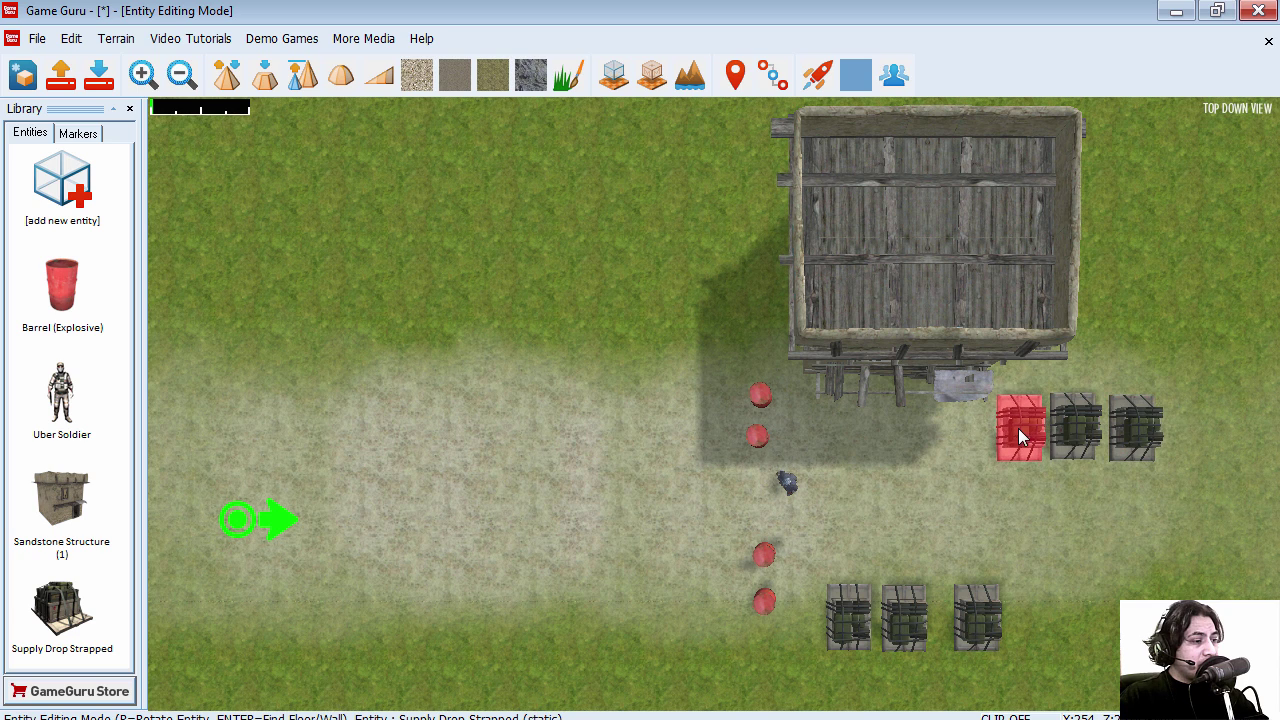
click(1018, 428)
click(848, 439)
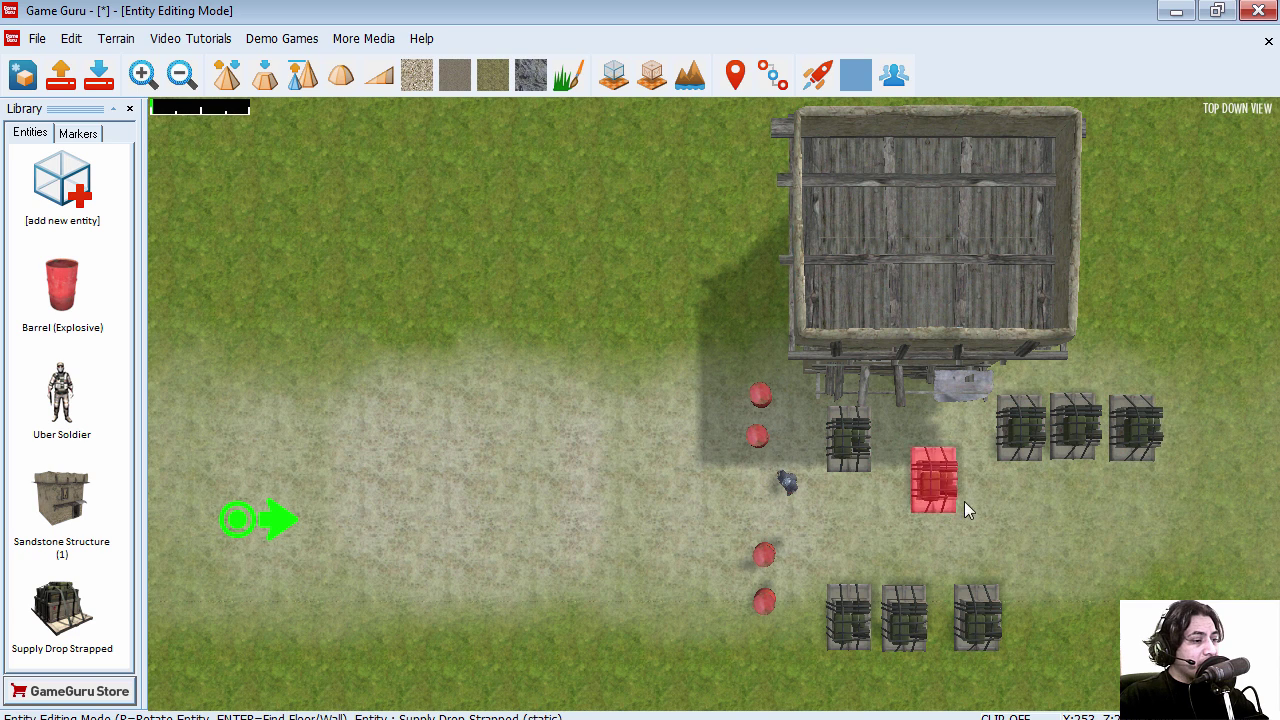
click(1050, 618)
click(1115, 630)
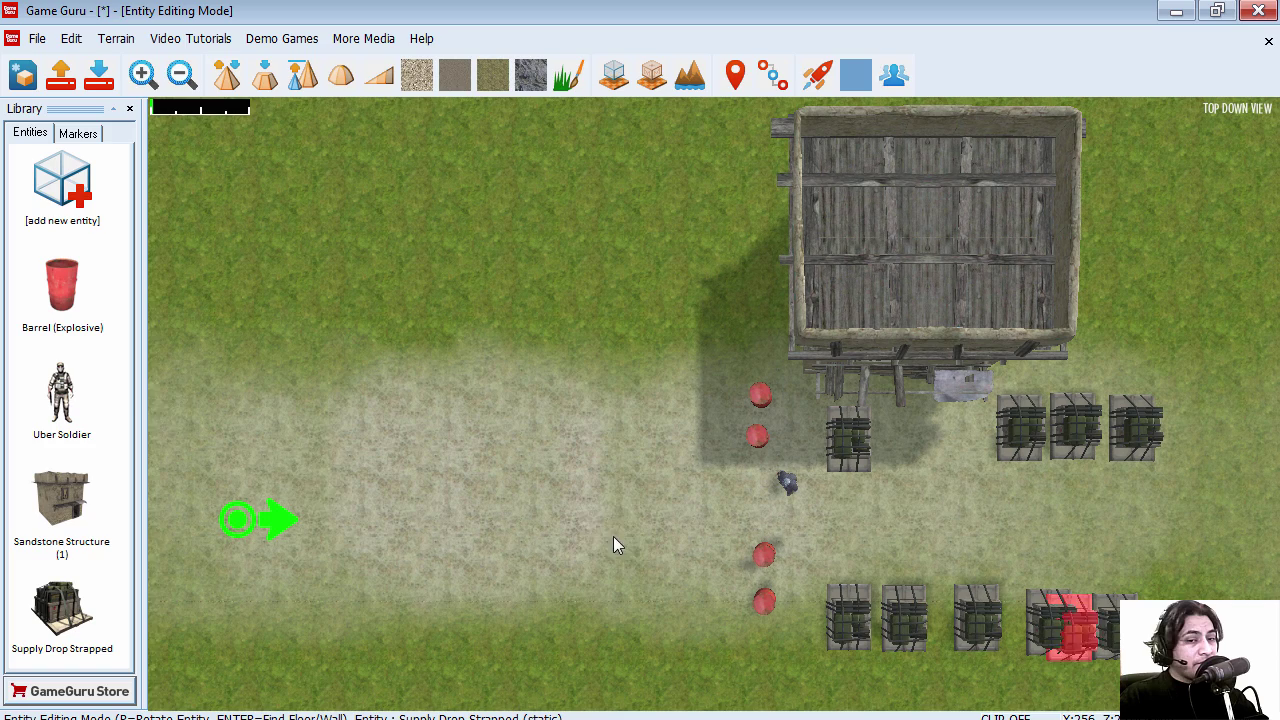
Add Metal Case Large and place five cases among the crates and along the warehouse wall.
click(62, 188)
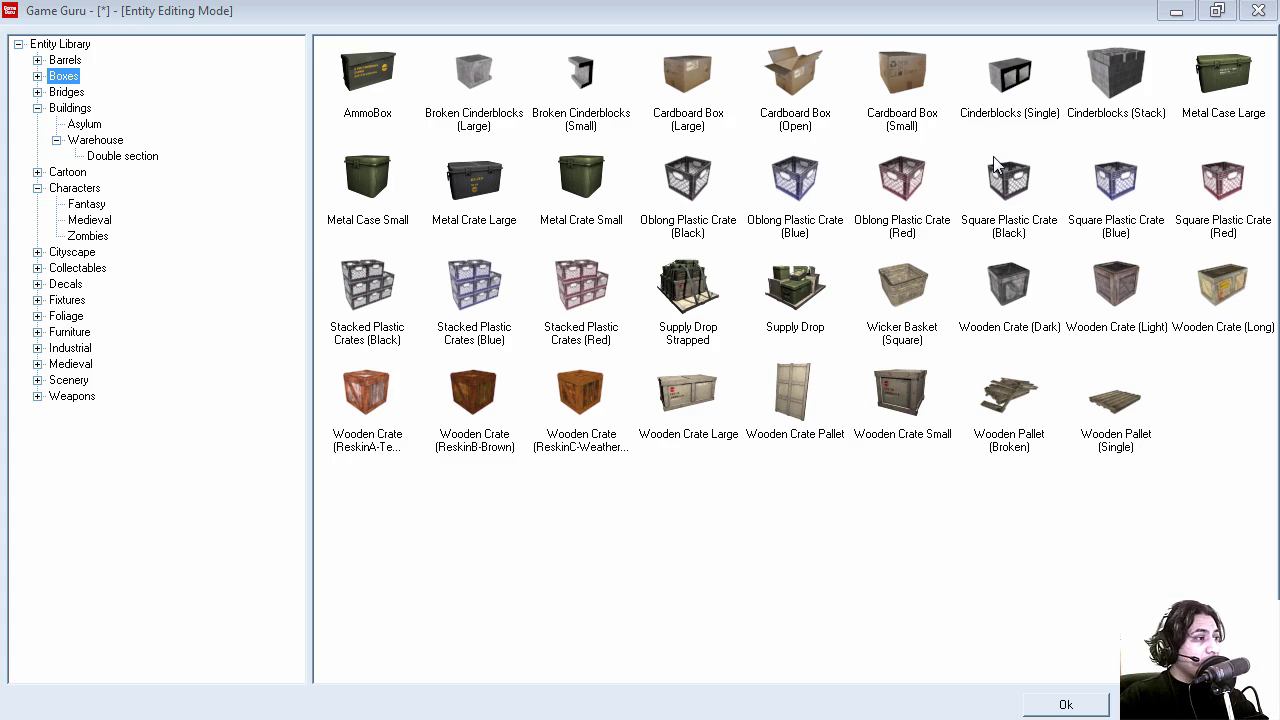
double_click(1237, 89)
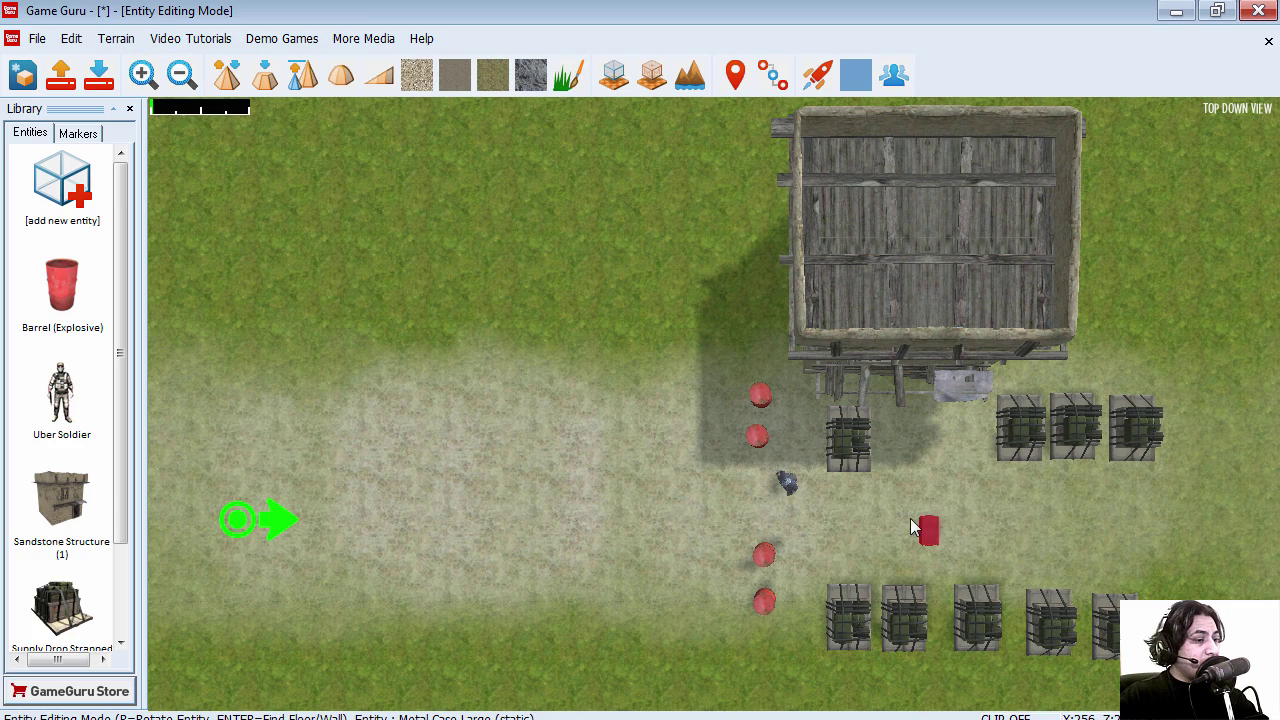
click(975, 453)
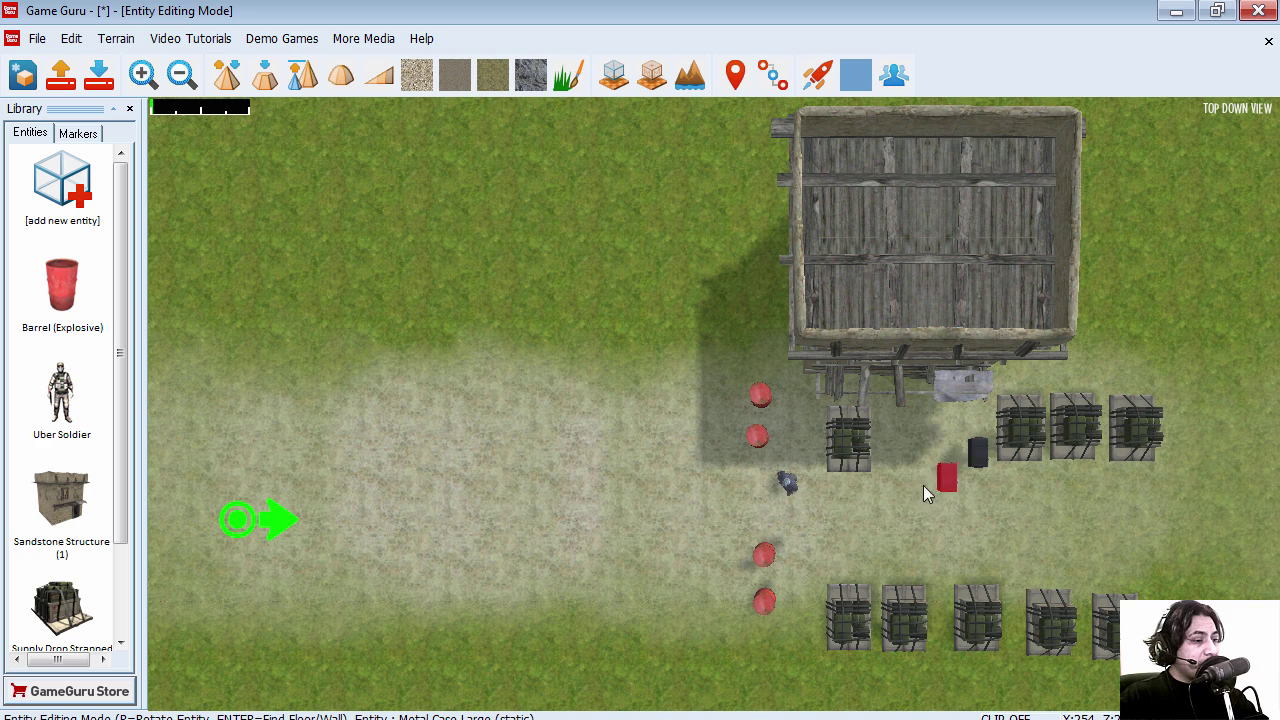
click(806, 436)
click(775, 342)
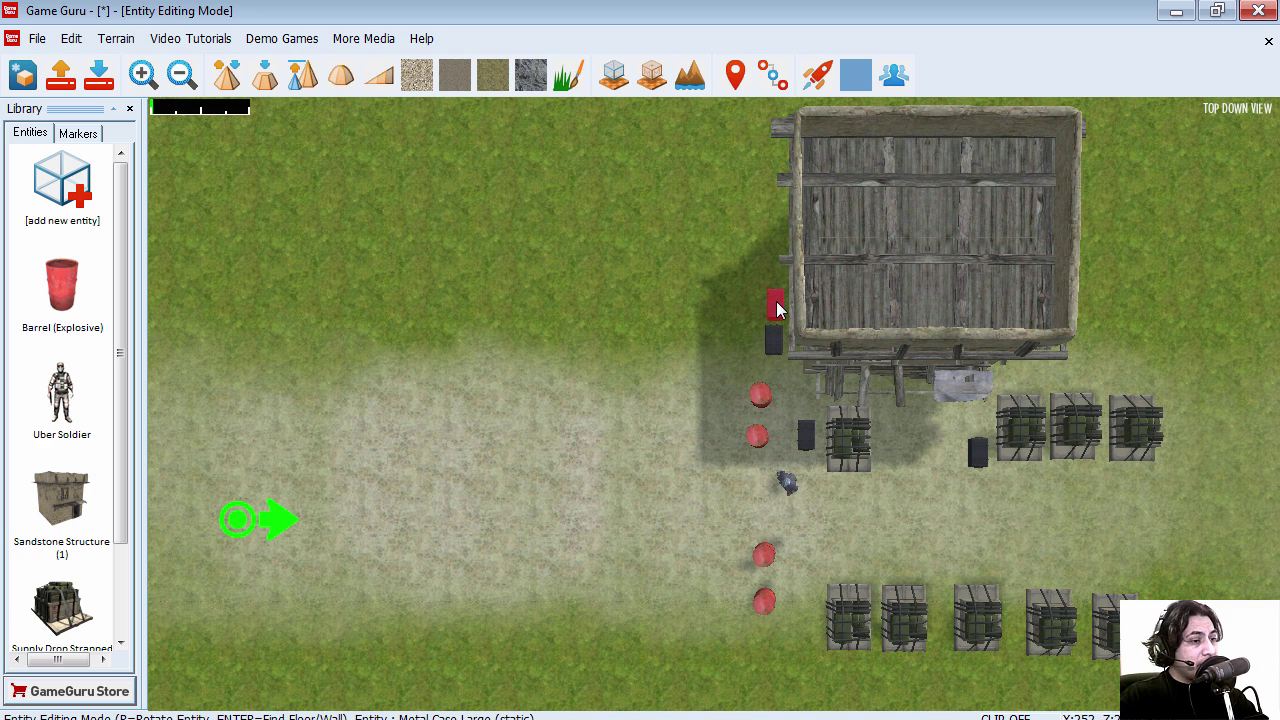
click(777, 298)
click(777, 256)
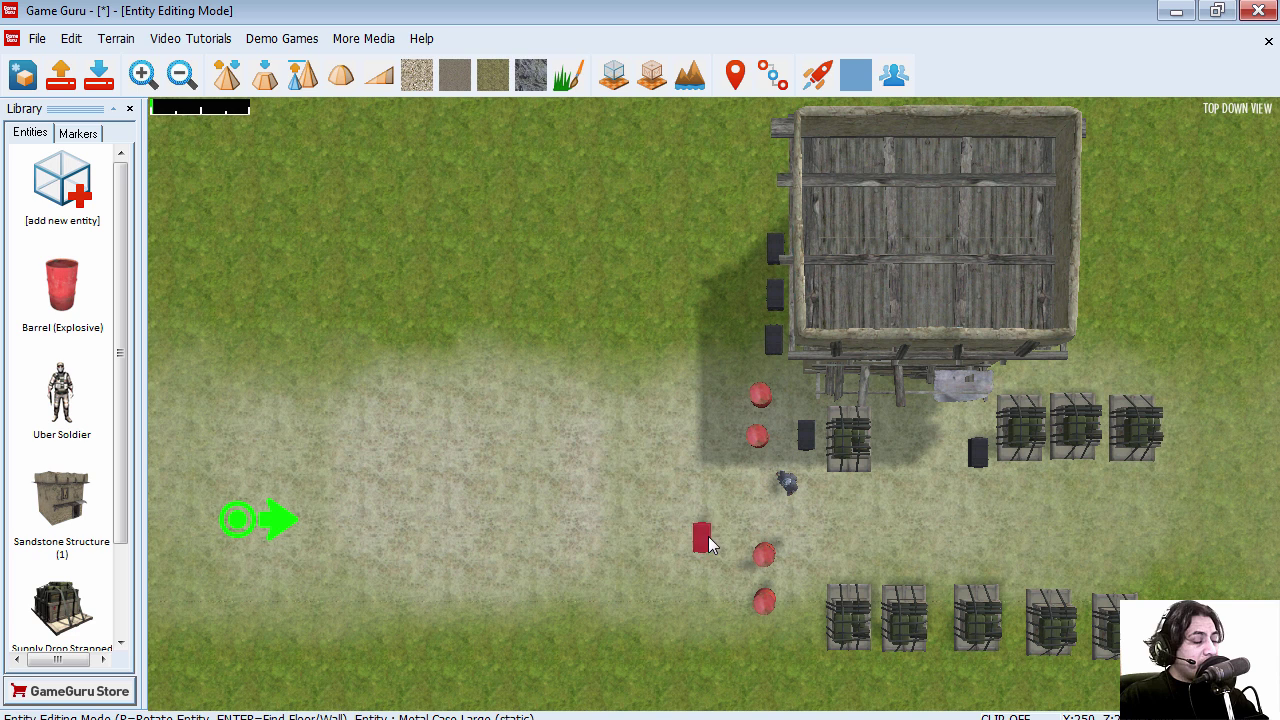
Place Sandstone Structure (8), rotated with R, on the grass south of the crates.
click(47, 219)
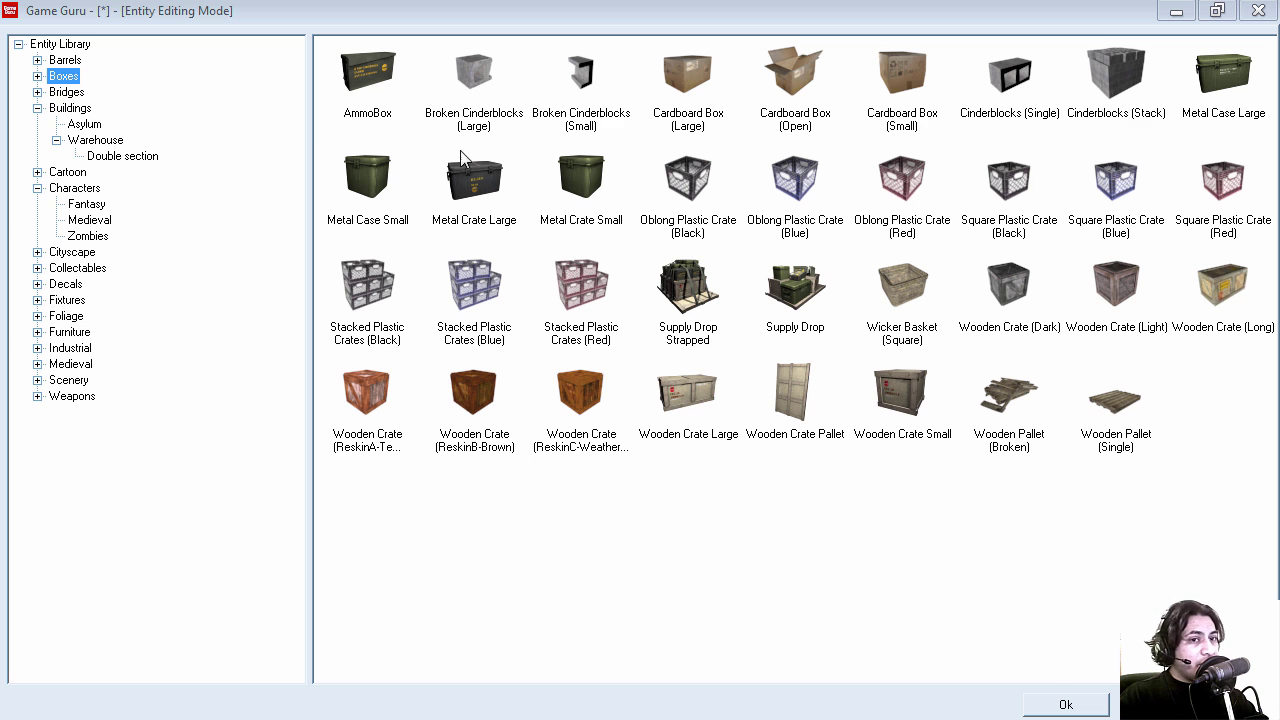
click(70, 108)
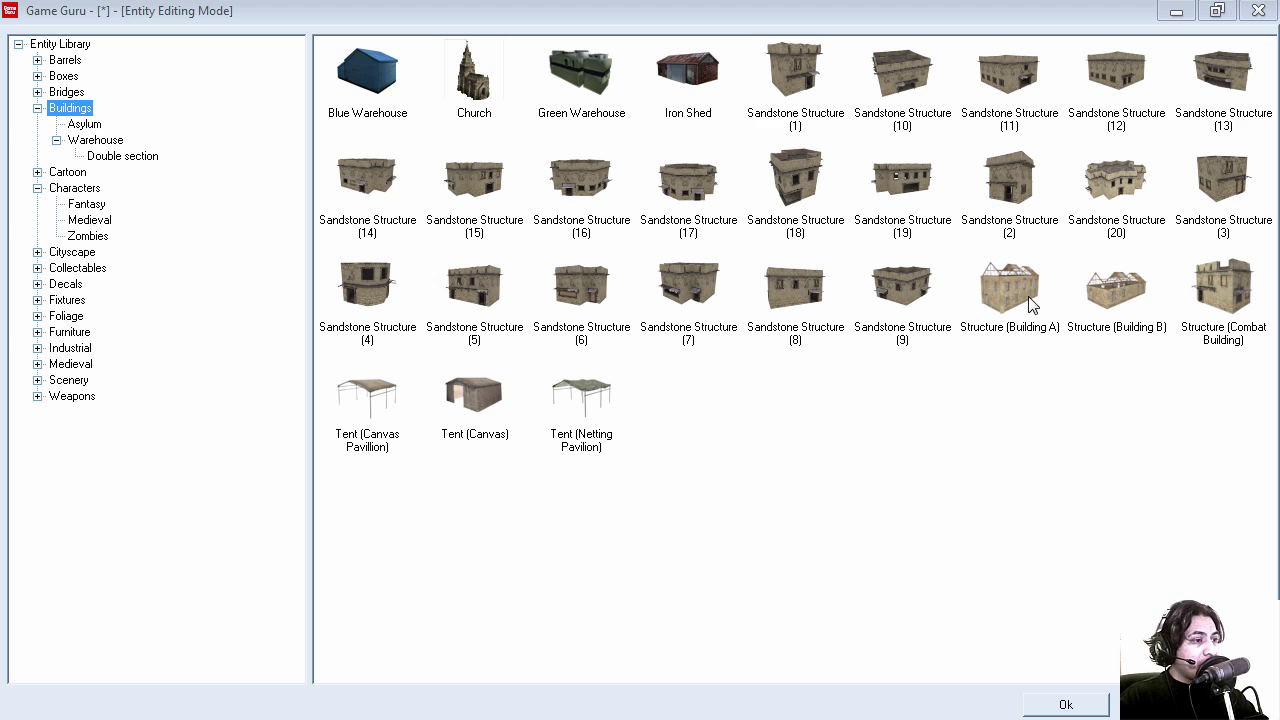
double_click(800, 290)
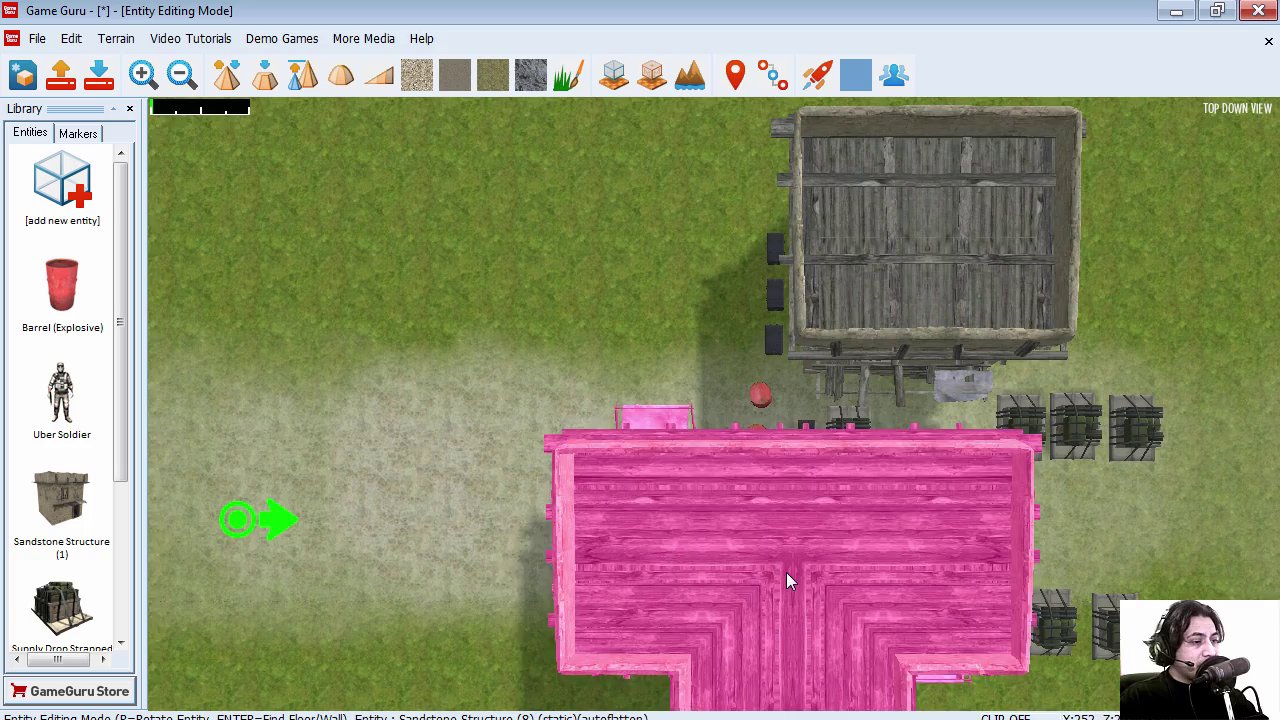
scroll(784, 567, down, 3)
key(Down)
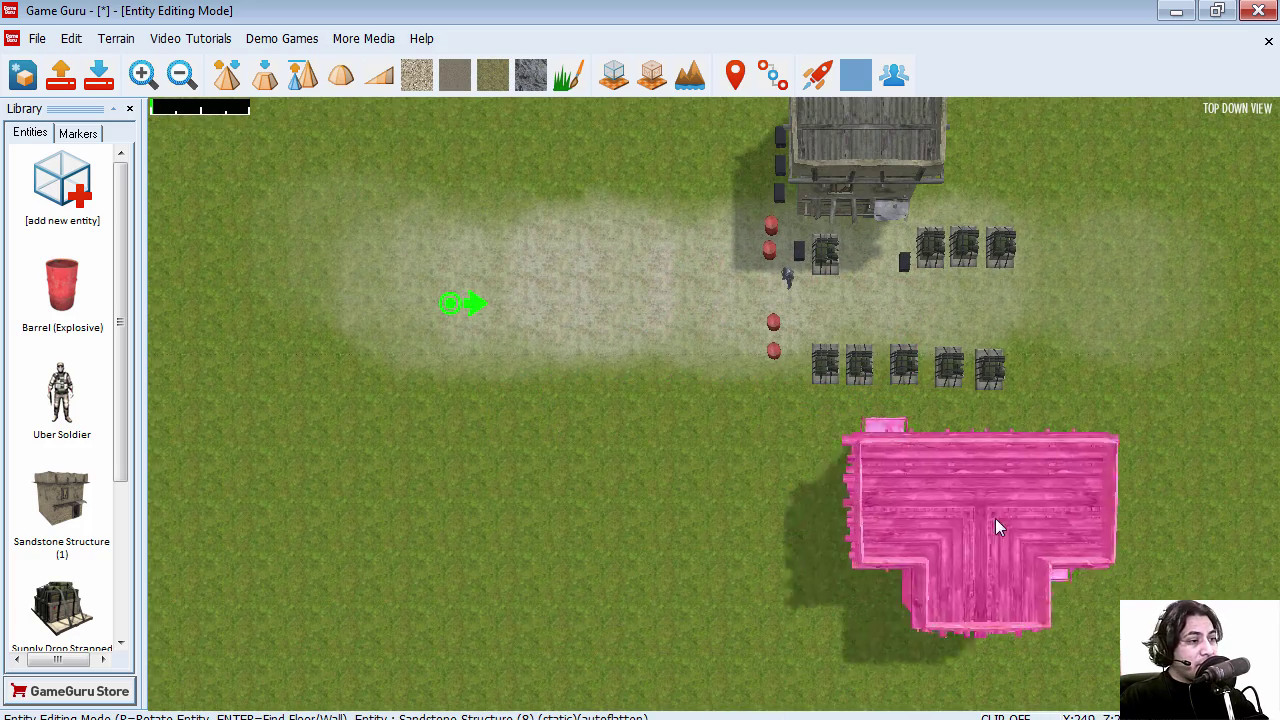
key(Down)
key(r)
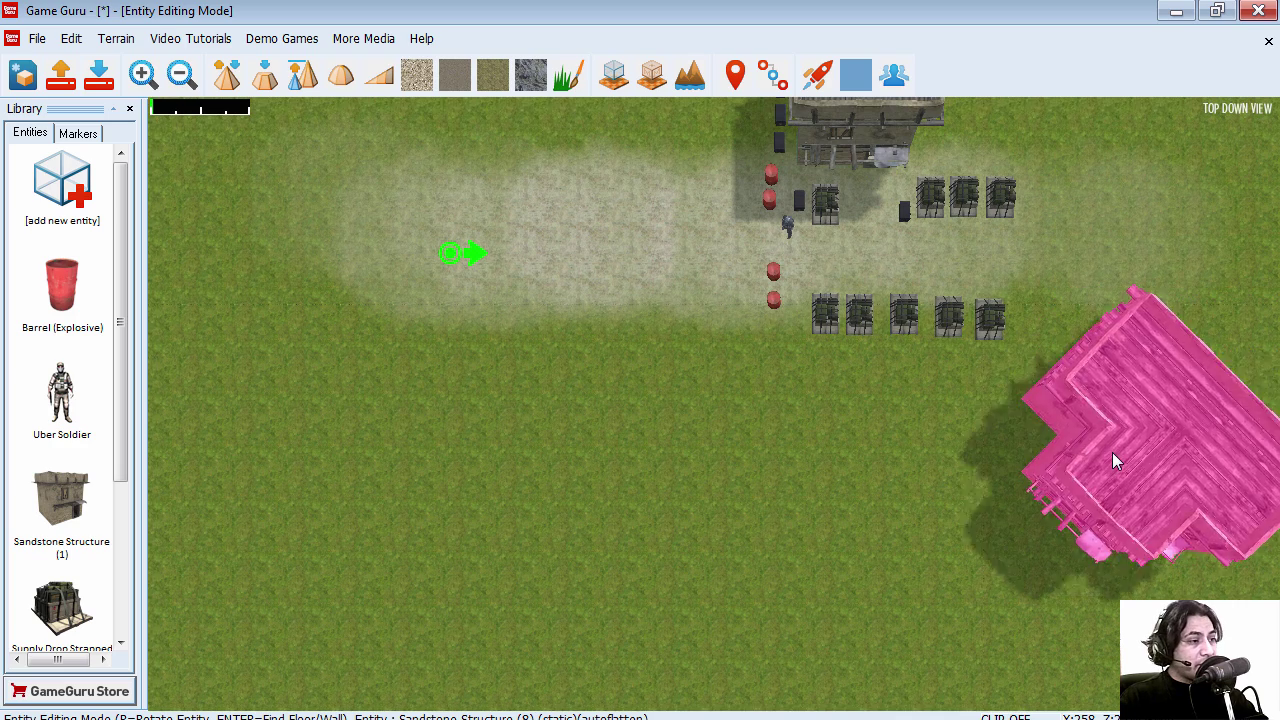
key(r)
key(r)
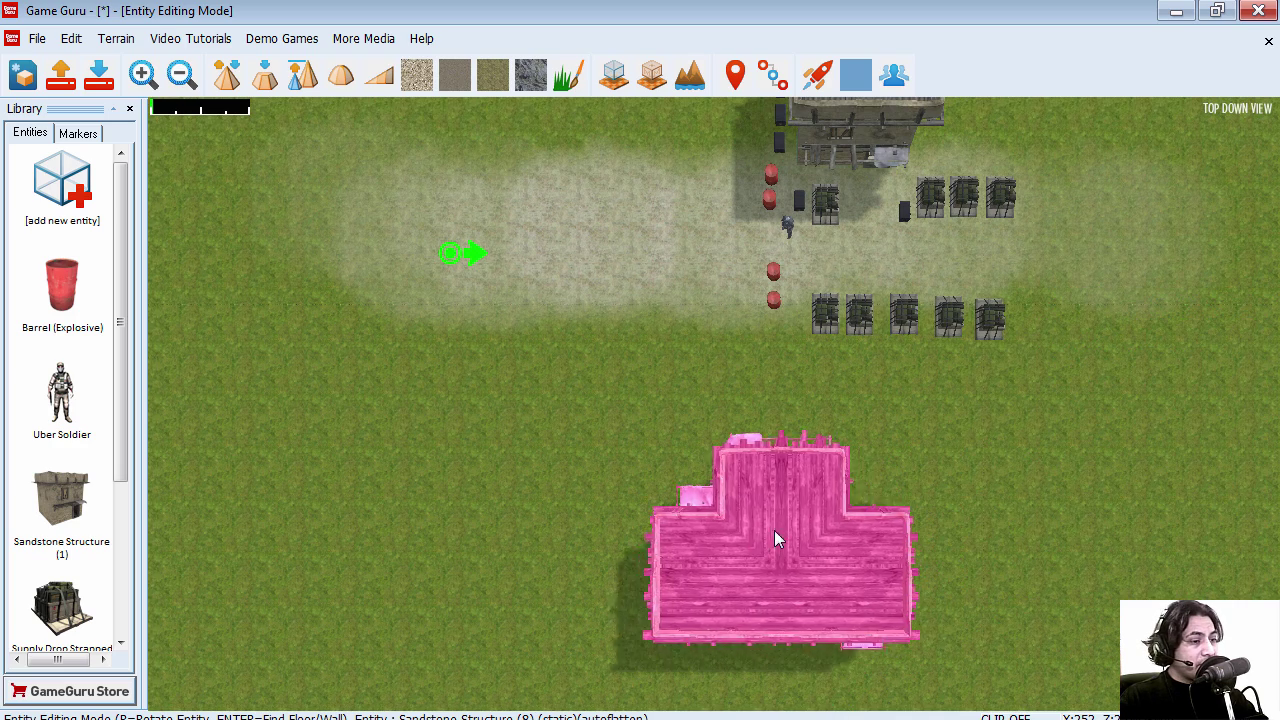
click(737, 487)
key(Left)
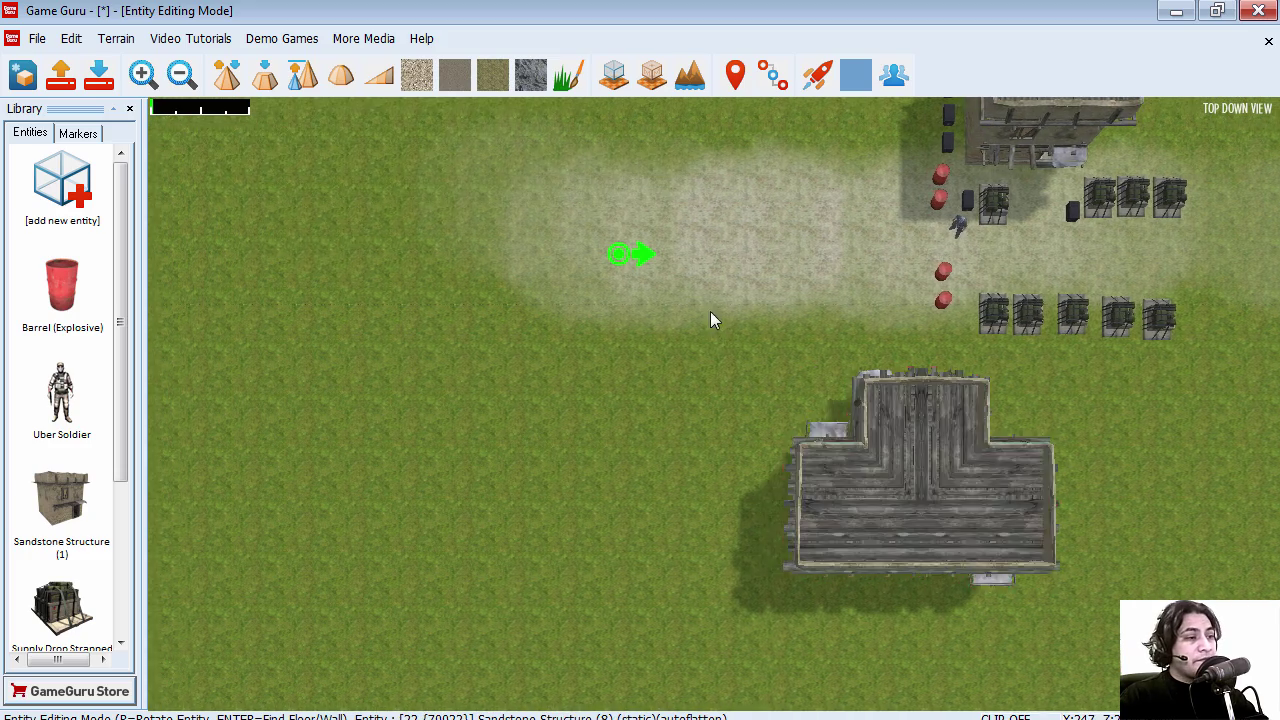
key(Up)
Set the player start's Has Weapon to modern\sniperm700, apply, and launch a test game.
click(631, 405)
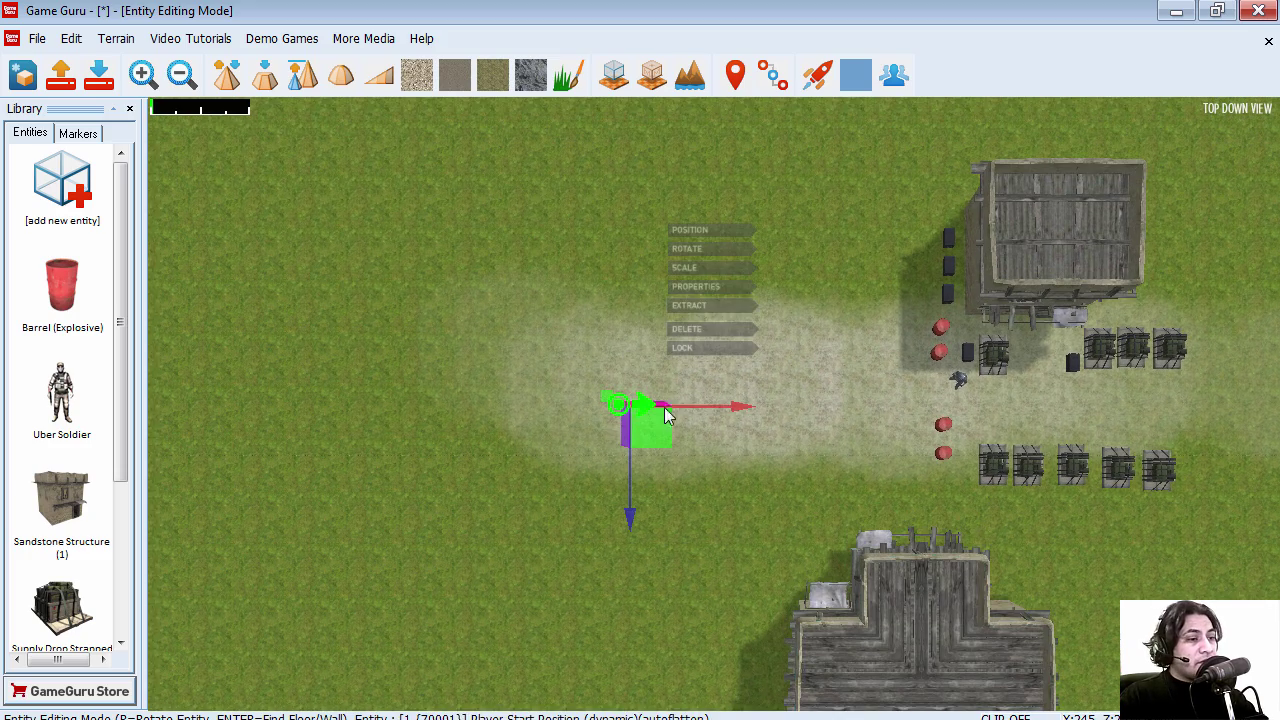
click(705, 288)
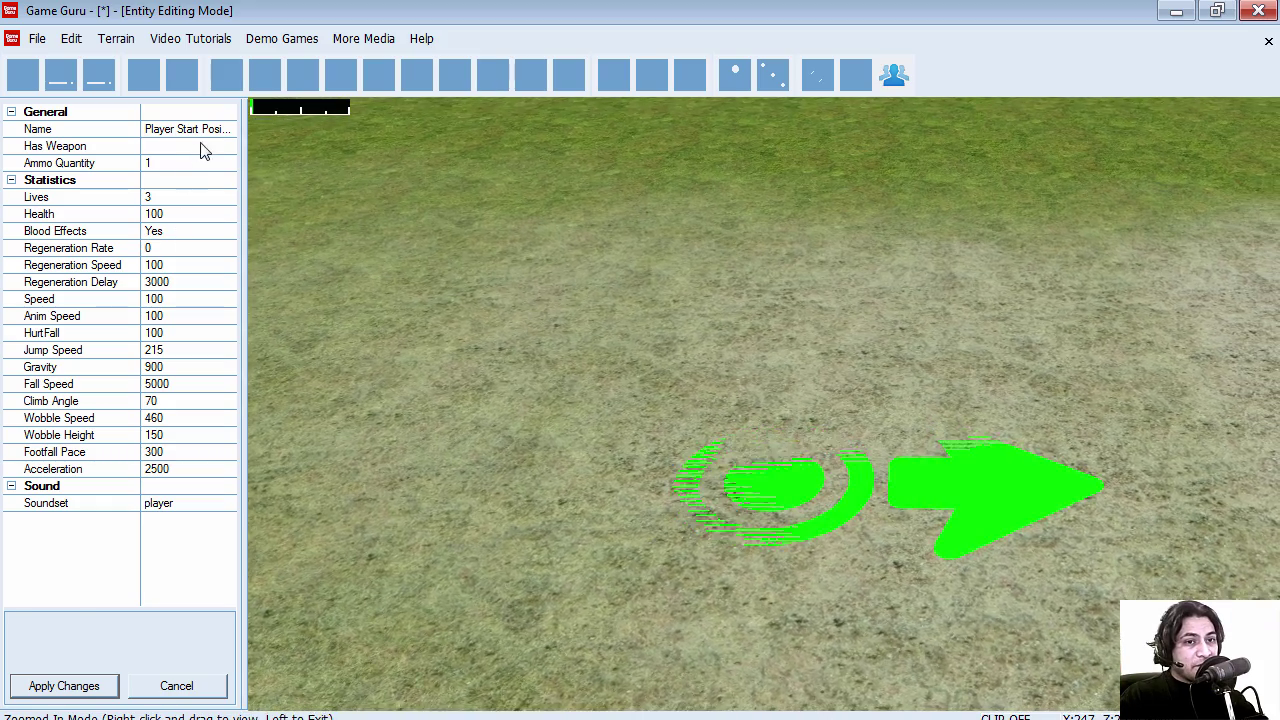
click(210, 147)
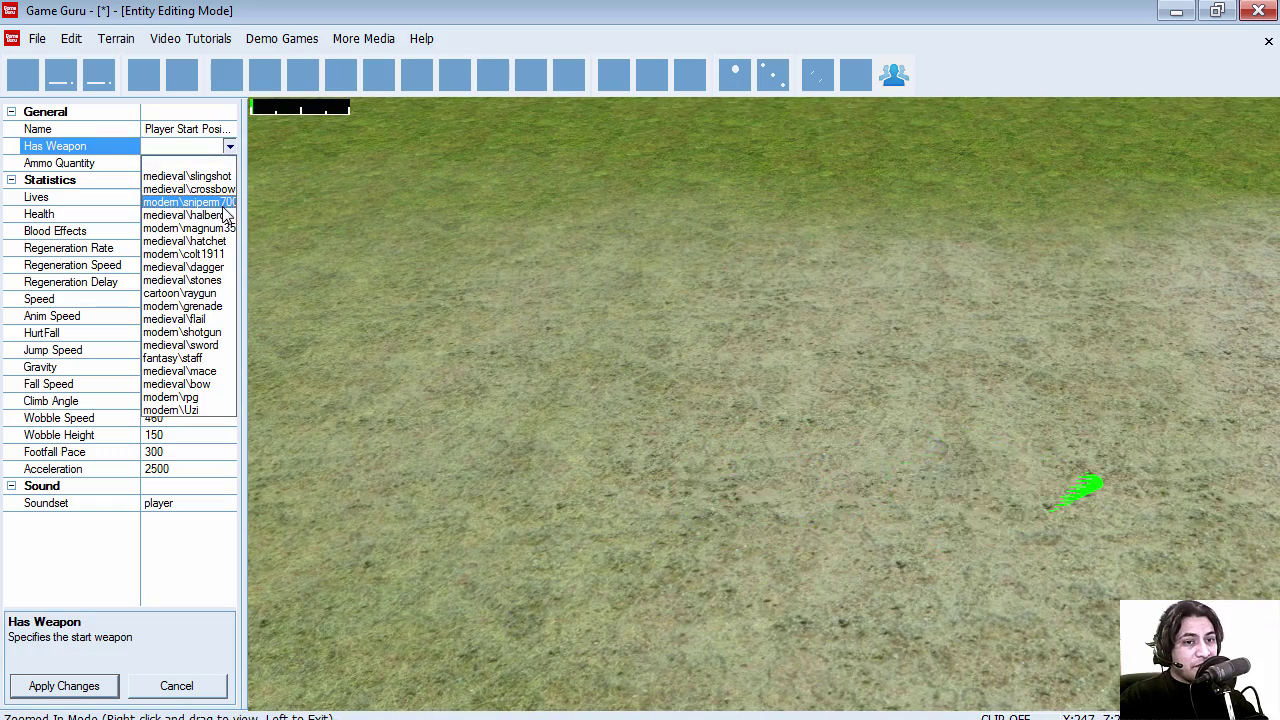
click(210, 232)
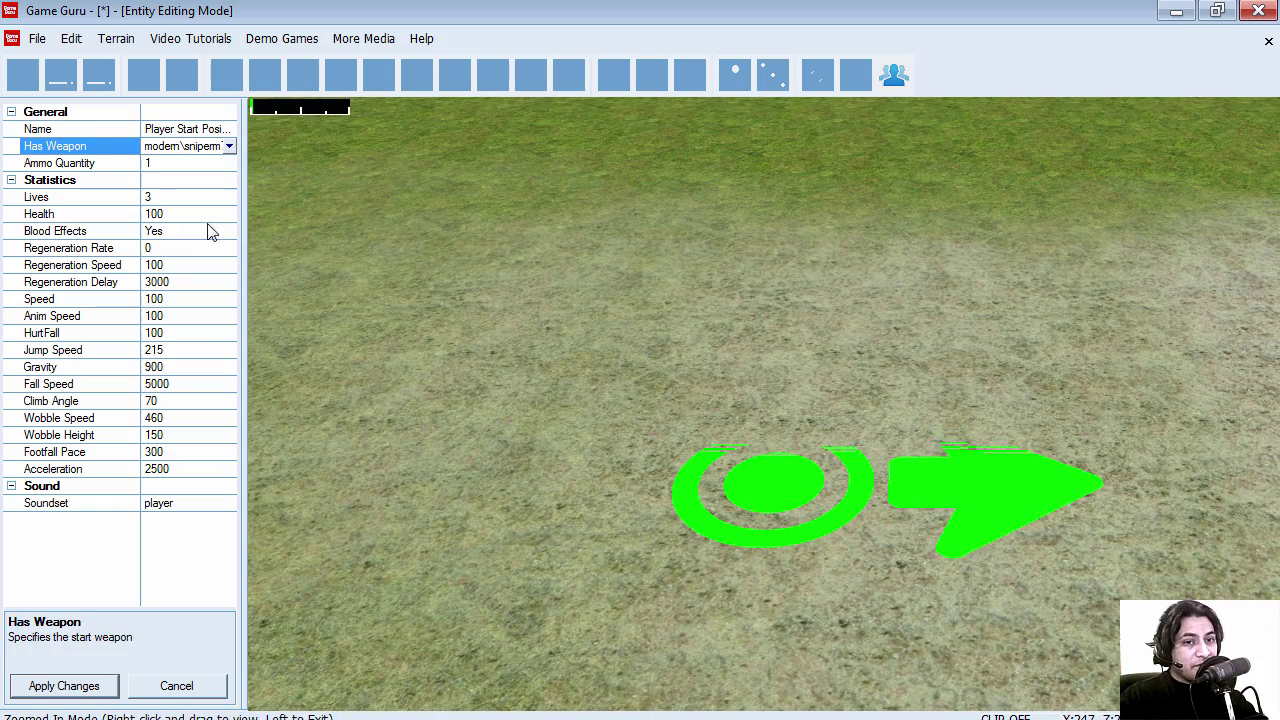
click(160, 178)
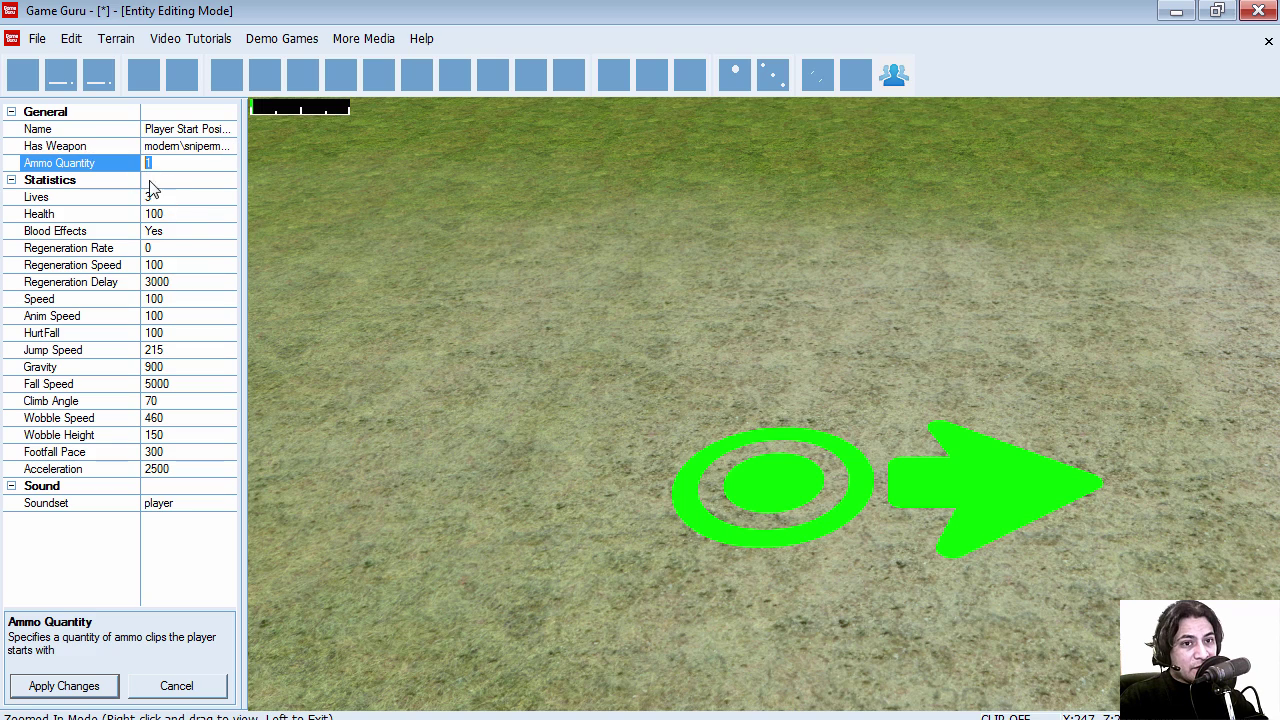
text(3)
click(93, 694)
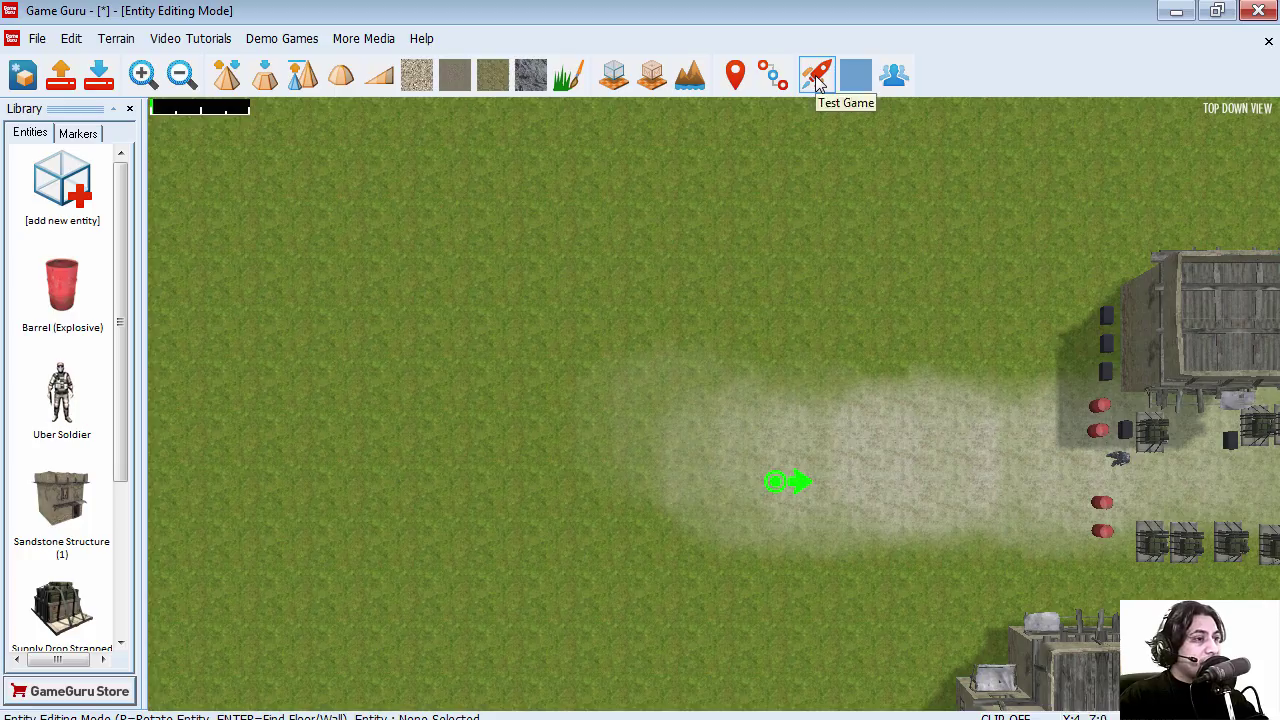
click(816, 78)
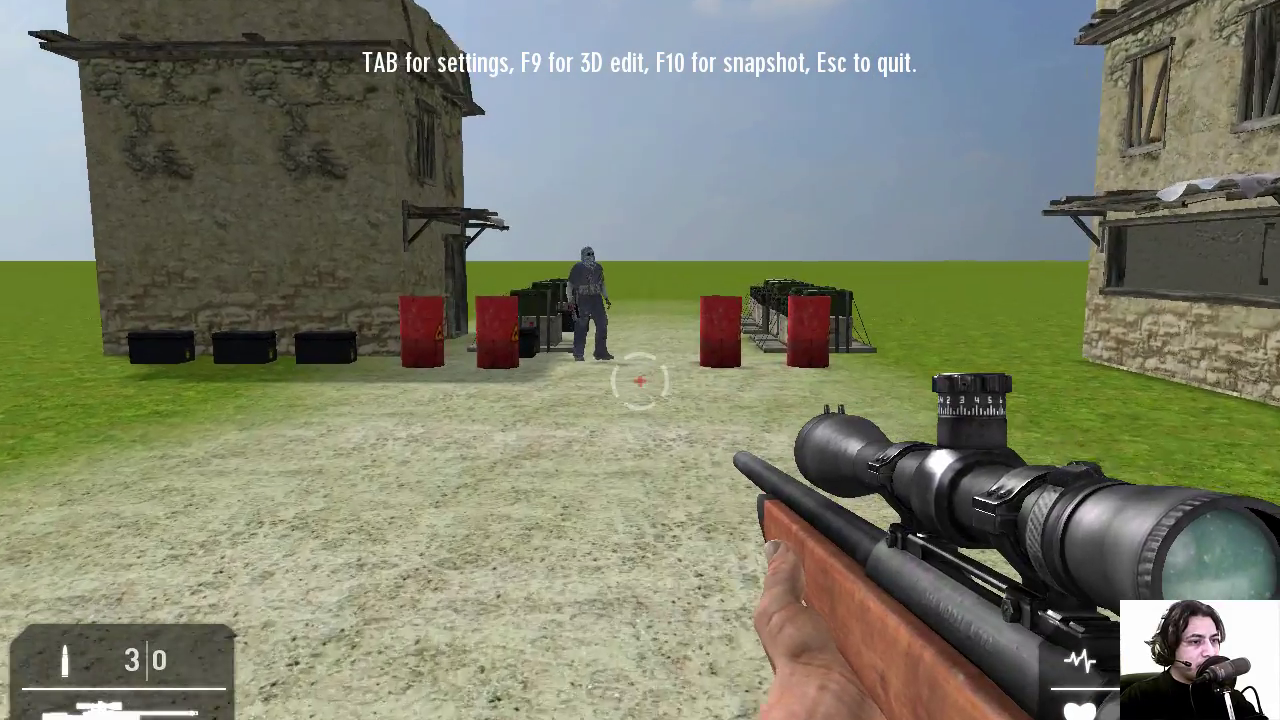
Walk up close to the soldier, then back away toward the barrels.
key(w)
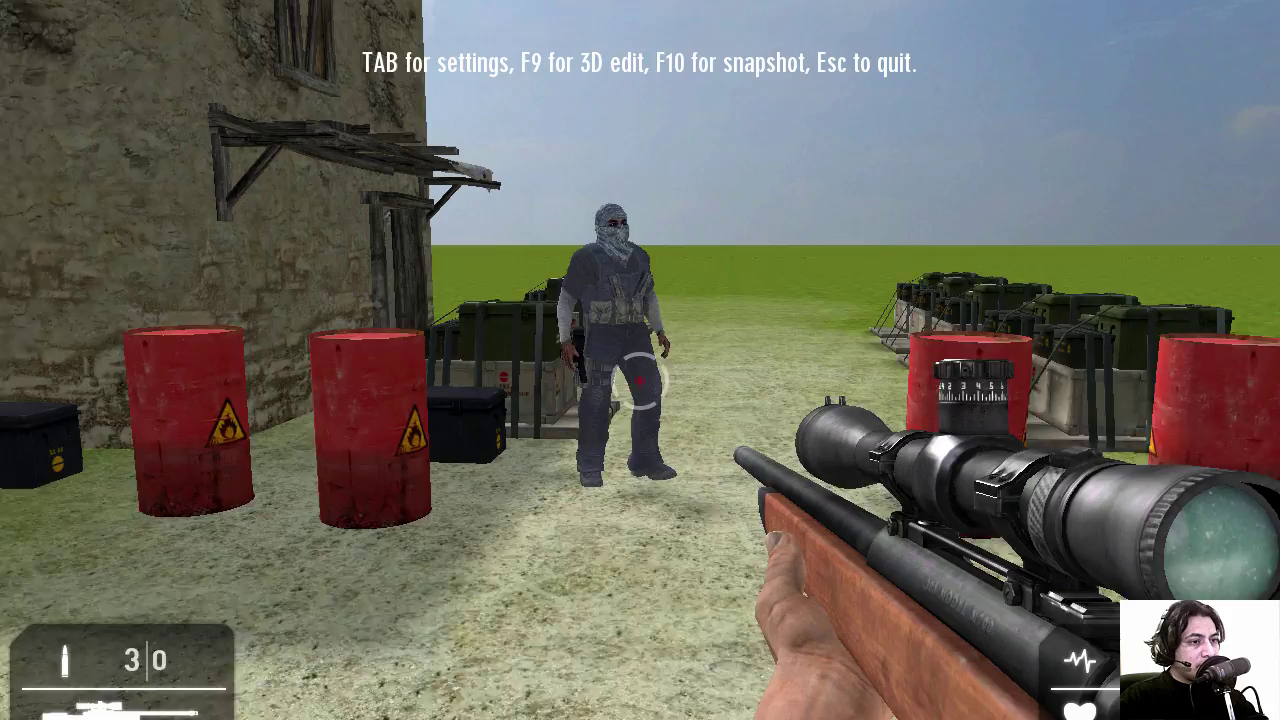
key(w)
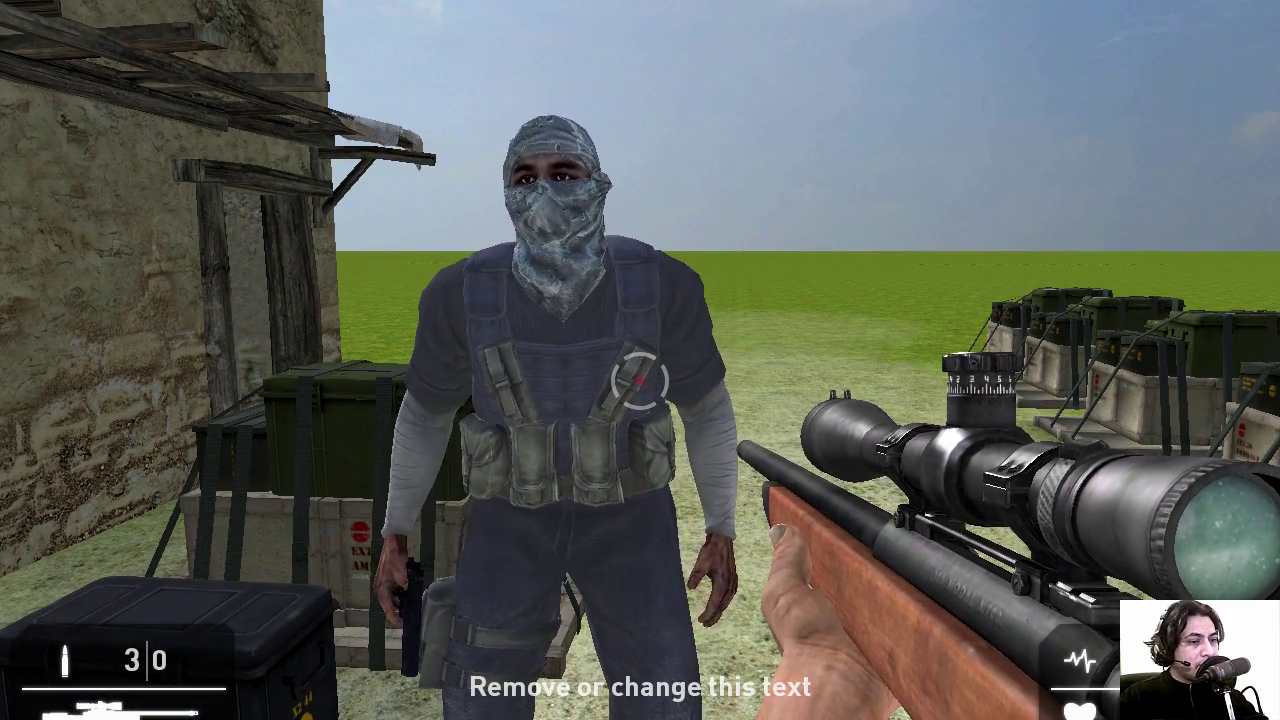
key(s)
Loop out into the field and return between the two buildings to the soldier.
key(shift+w)
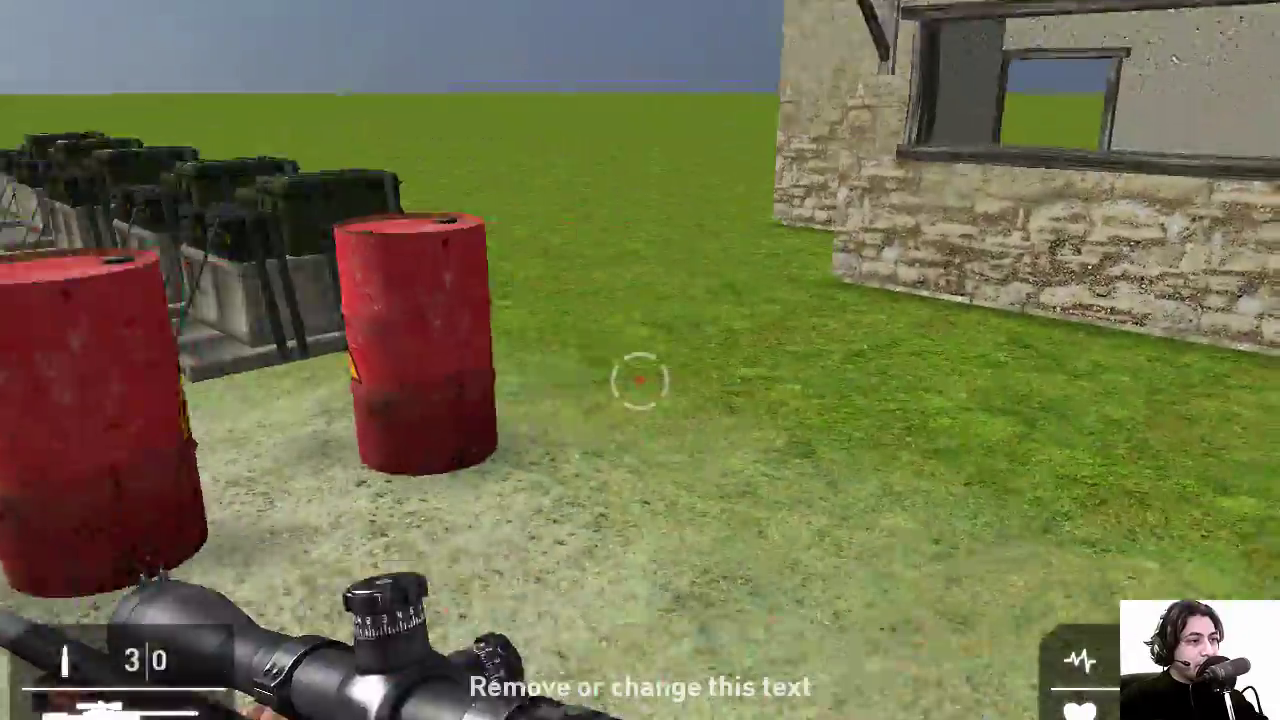
key(w)
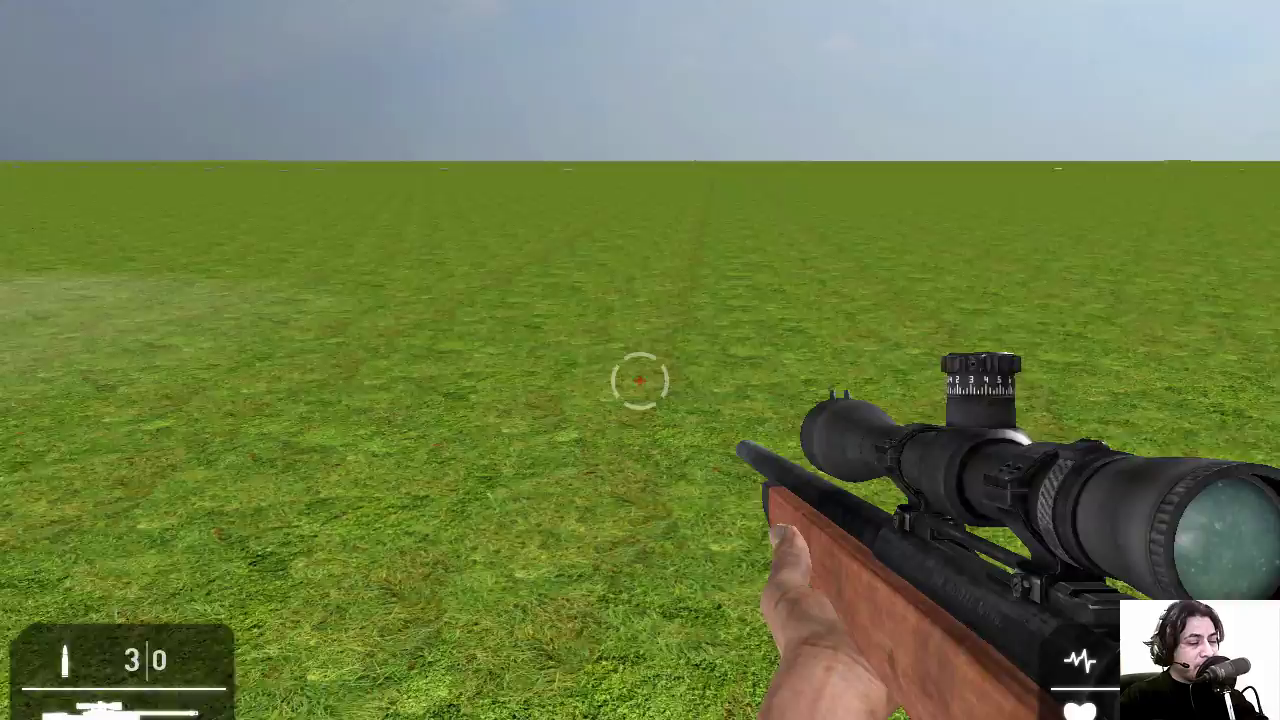
key(w)
key(w)
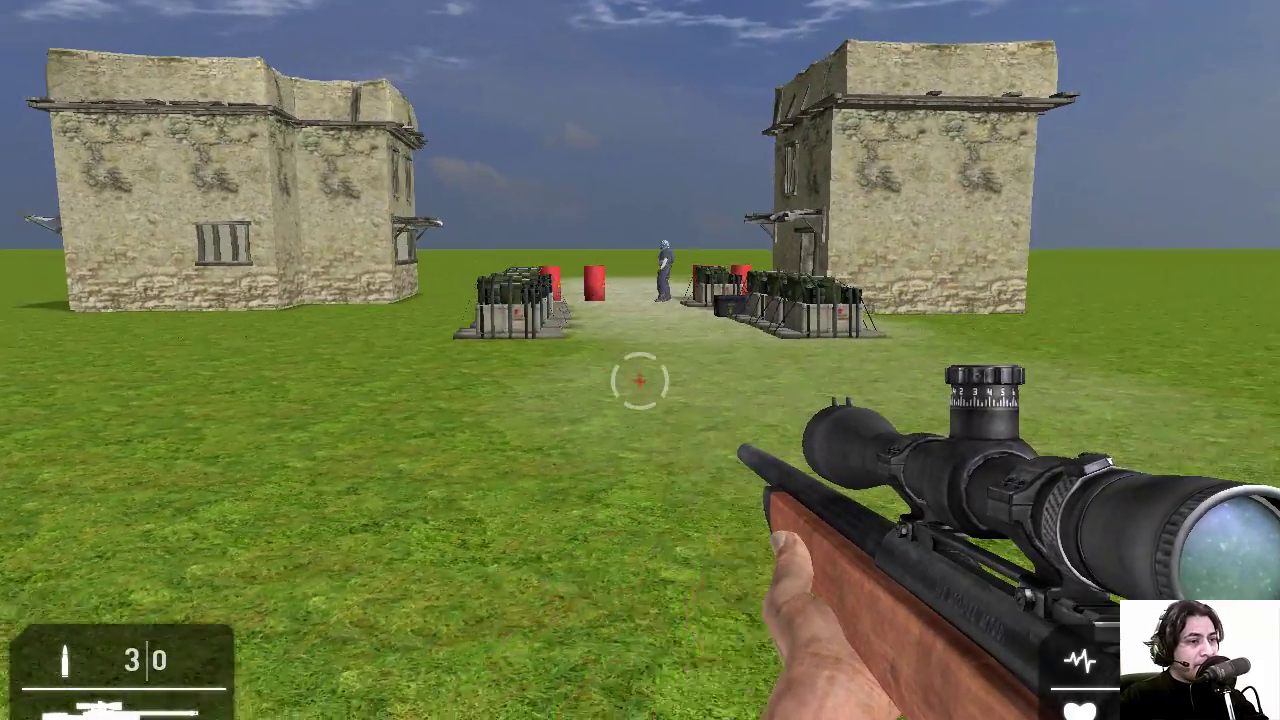
key(w)
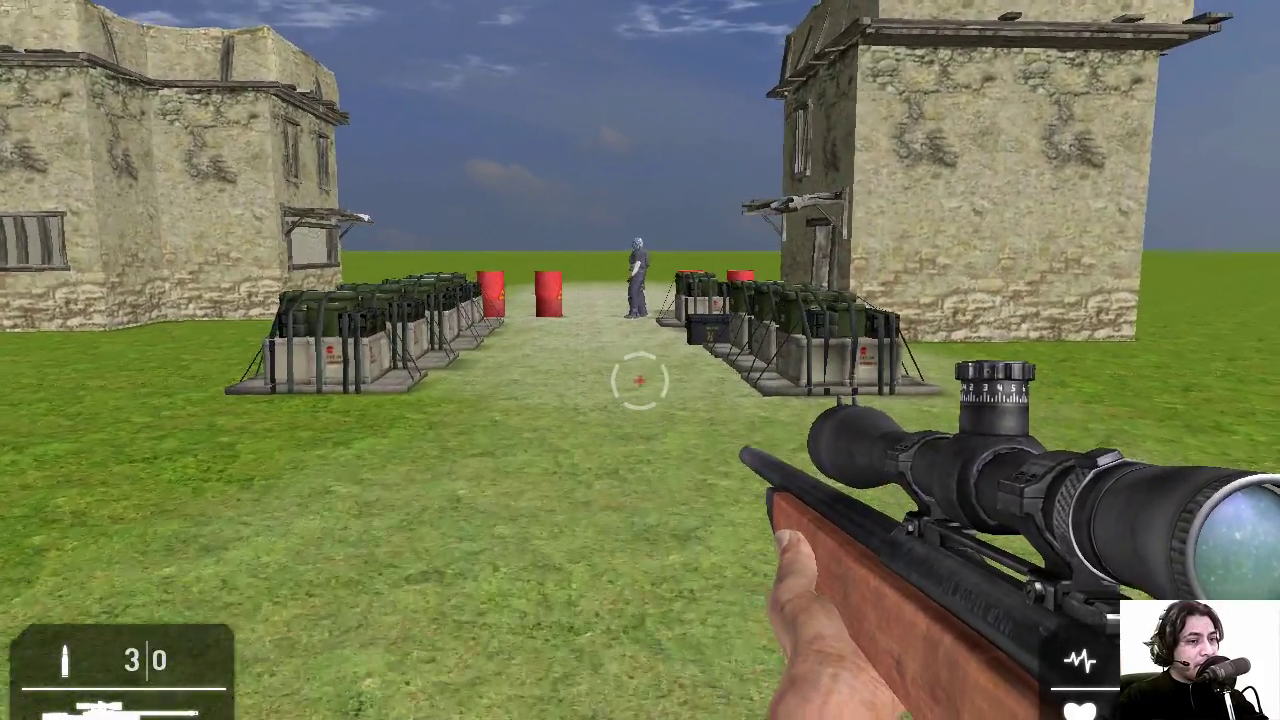
key(w)
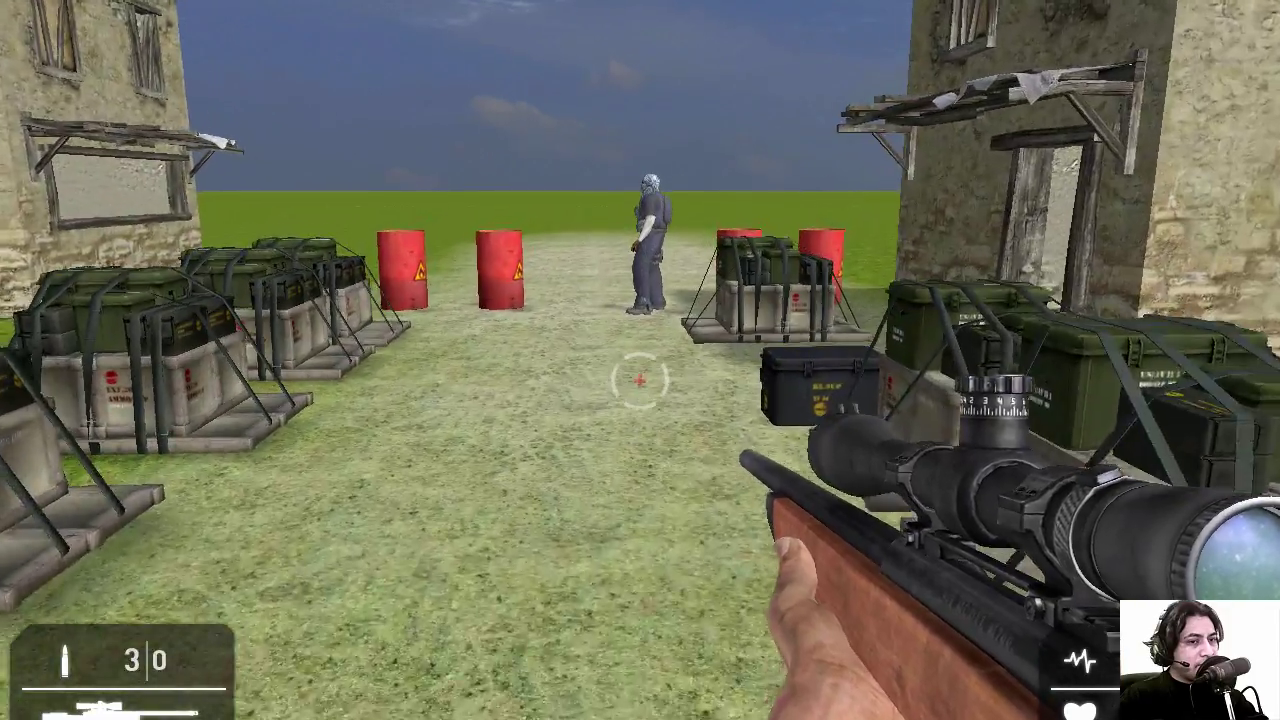
key(w)
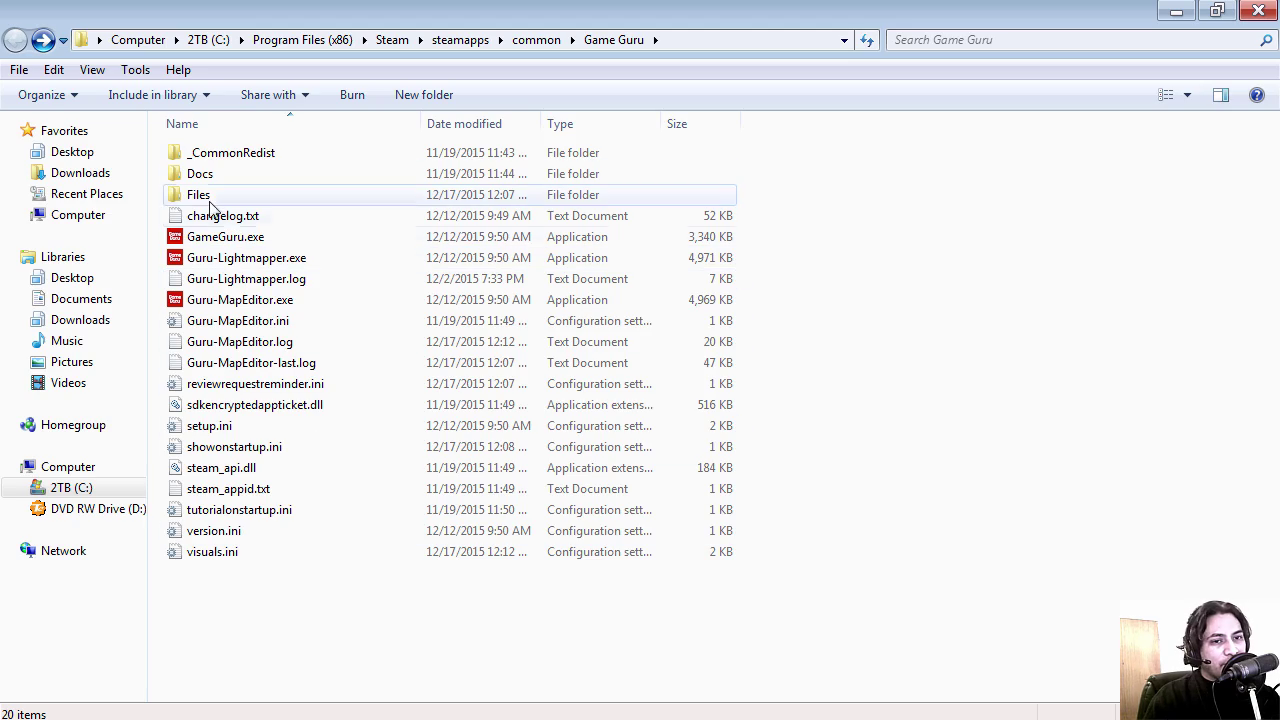
Open speak_audio.lua from Files > scriptbank in Notepad++.
double_click(205, 196)
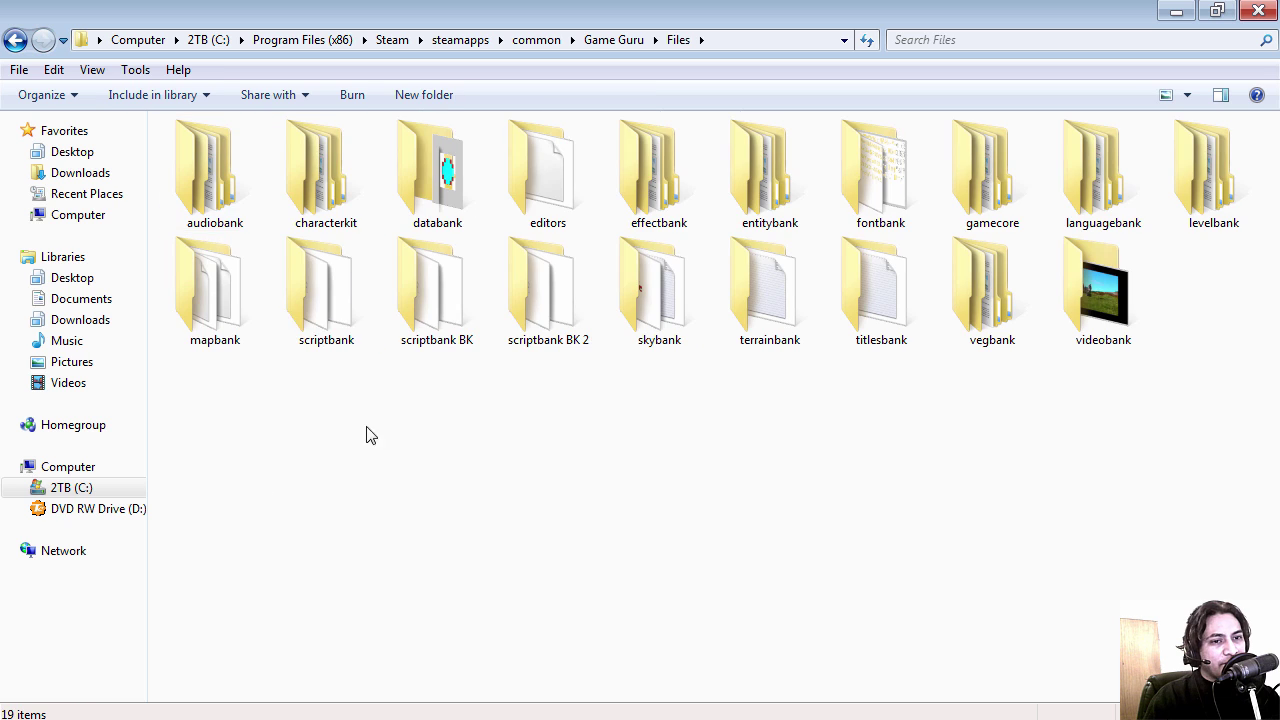
double_click(335, 312)
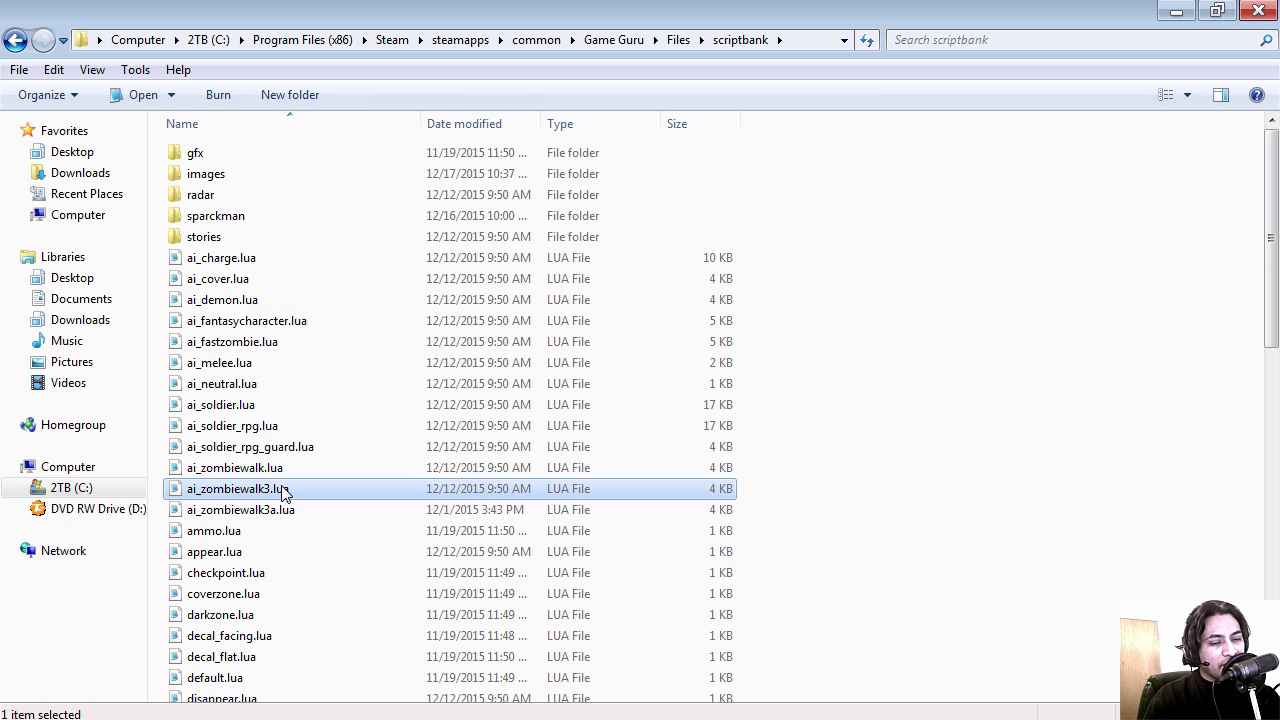
scroll(285, 500, down, 7)
scroll(282, 530, down, 3)
scroll(248, 627, down, 4)
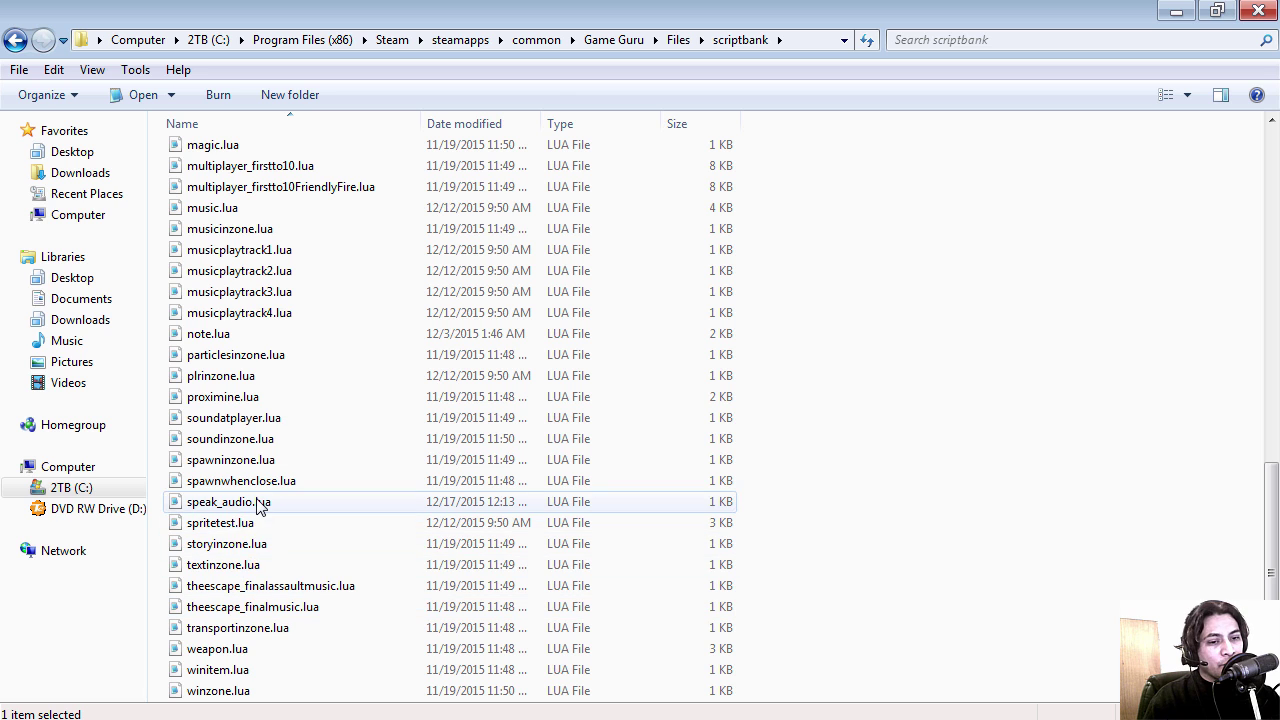
right_click(258, 503)
click(372, 127)
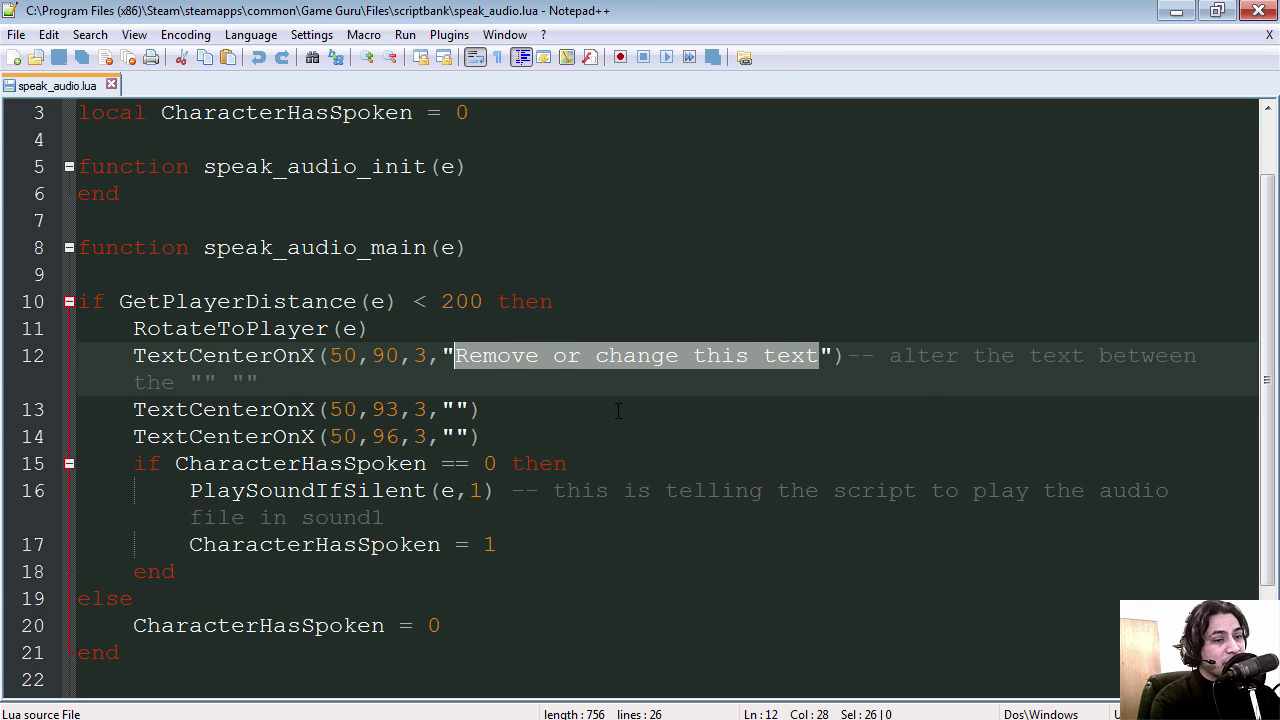
Delete the 'Remove or change this text' caption on line 12.
key(Delete)
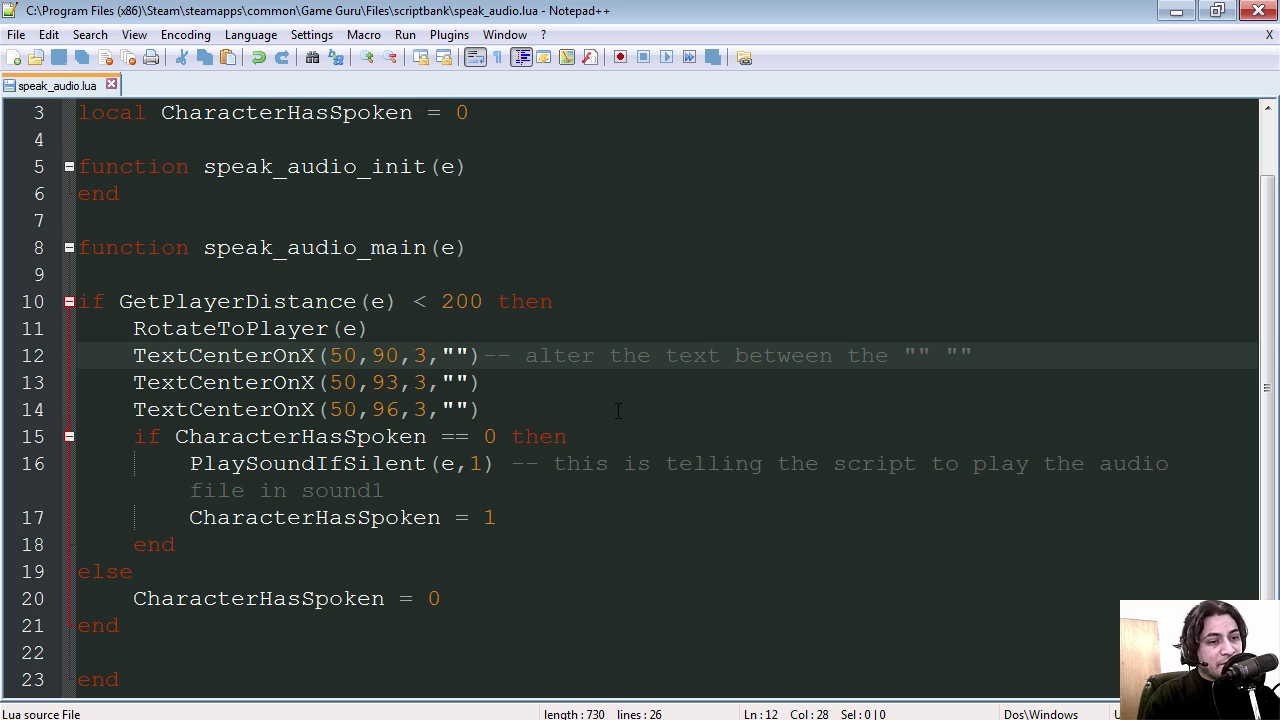
Return to Game Guru, launch a test game, and walk toward the barrels and ammo crates.
key(alt+Tab)
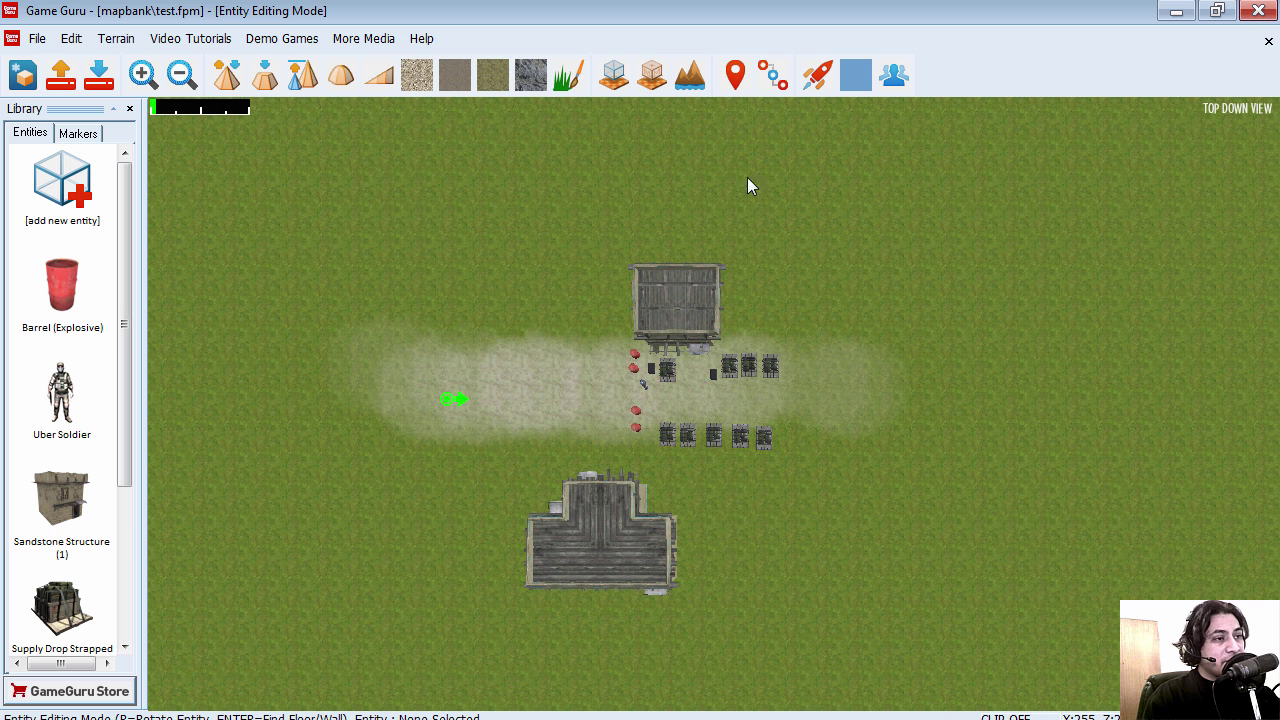
click(817, 86)
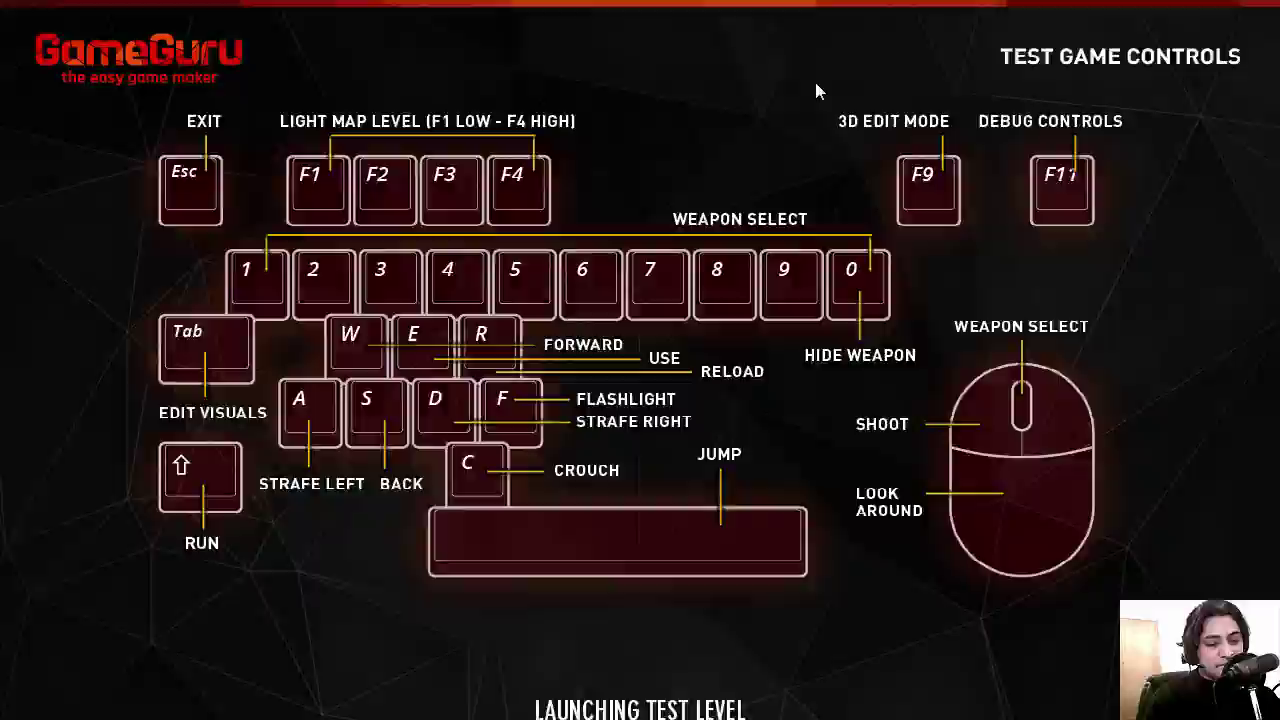
key(w)
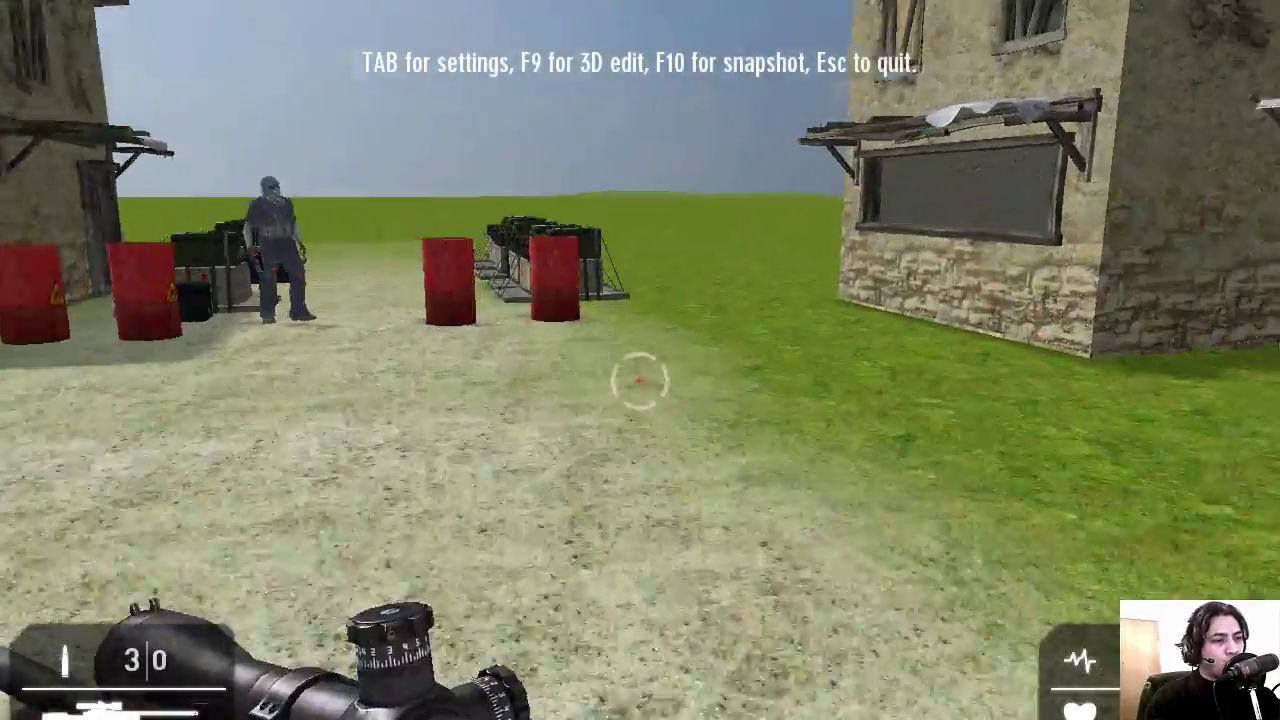
key(w)
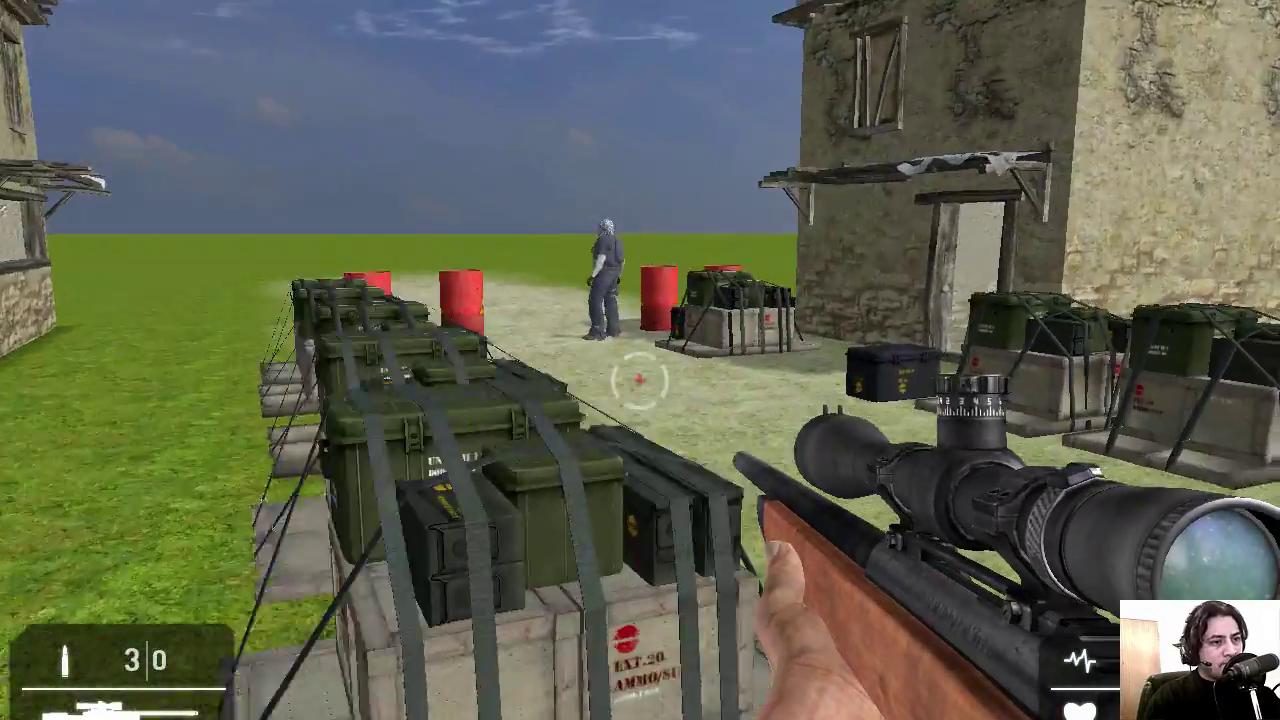
Walk past the crates to the masked soldier, then turn toward the crates and stone building.
key(w)
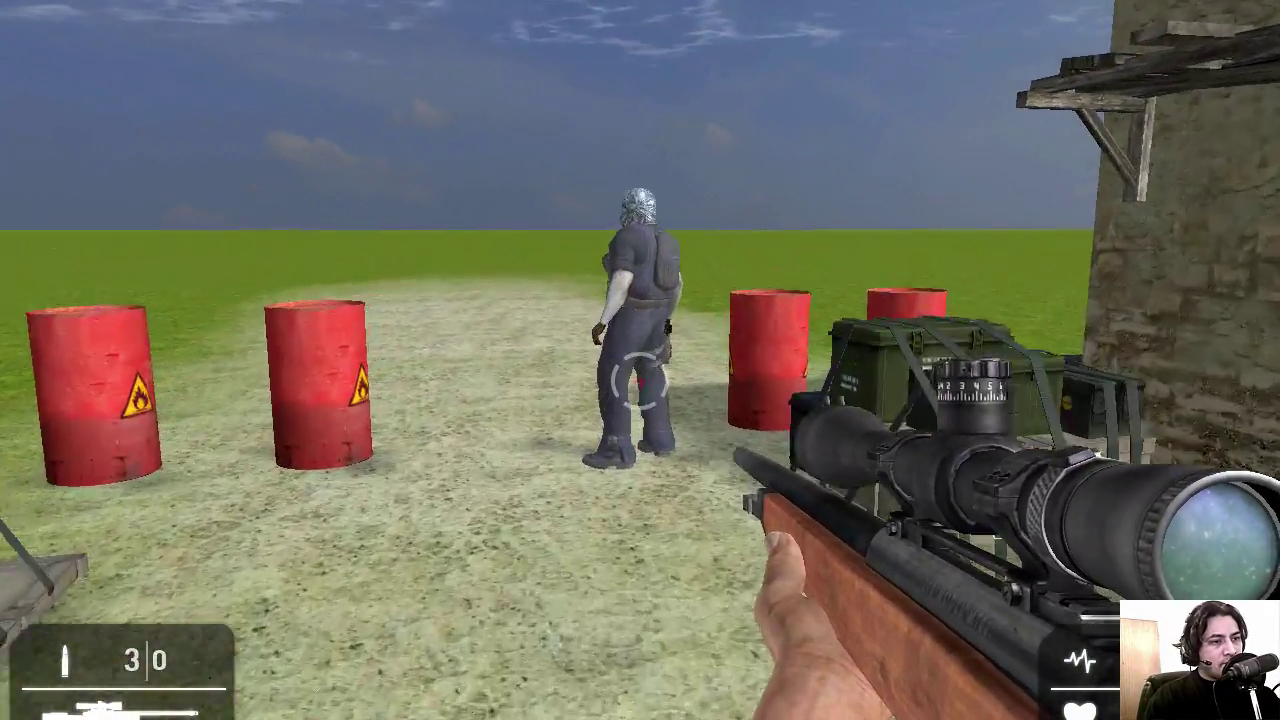
key(w)
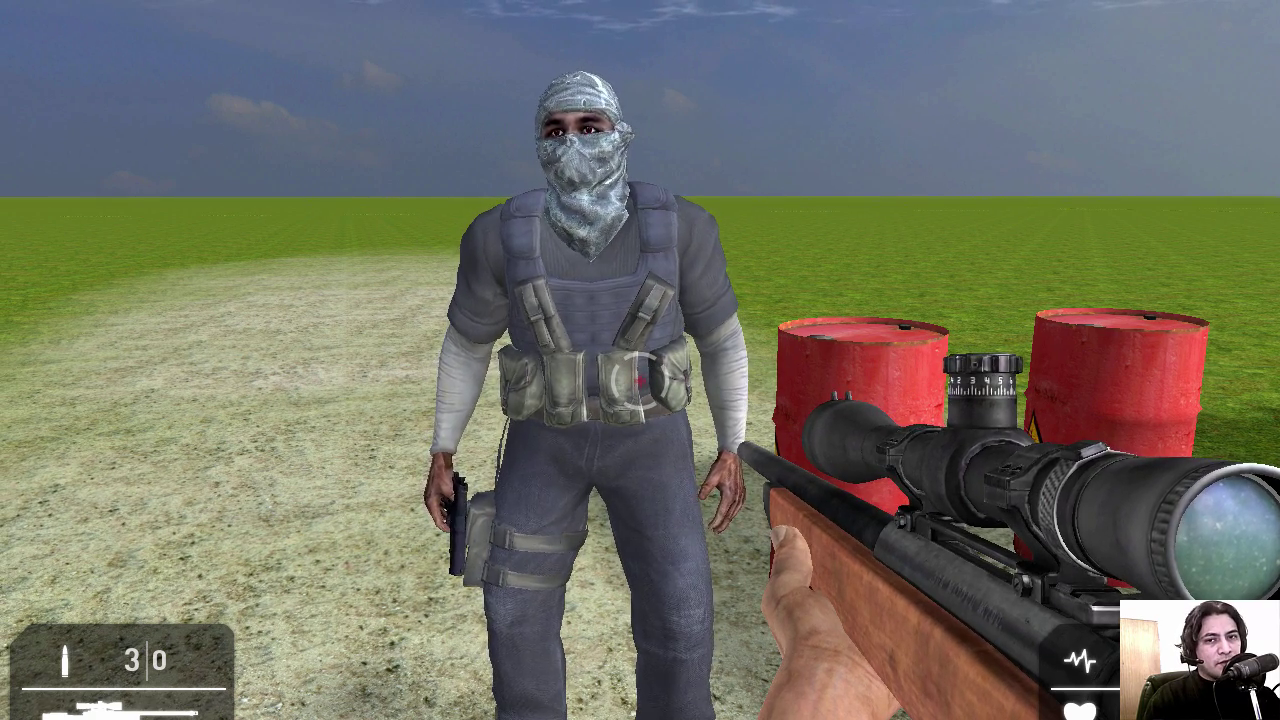
key(s)
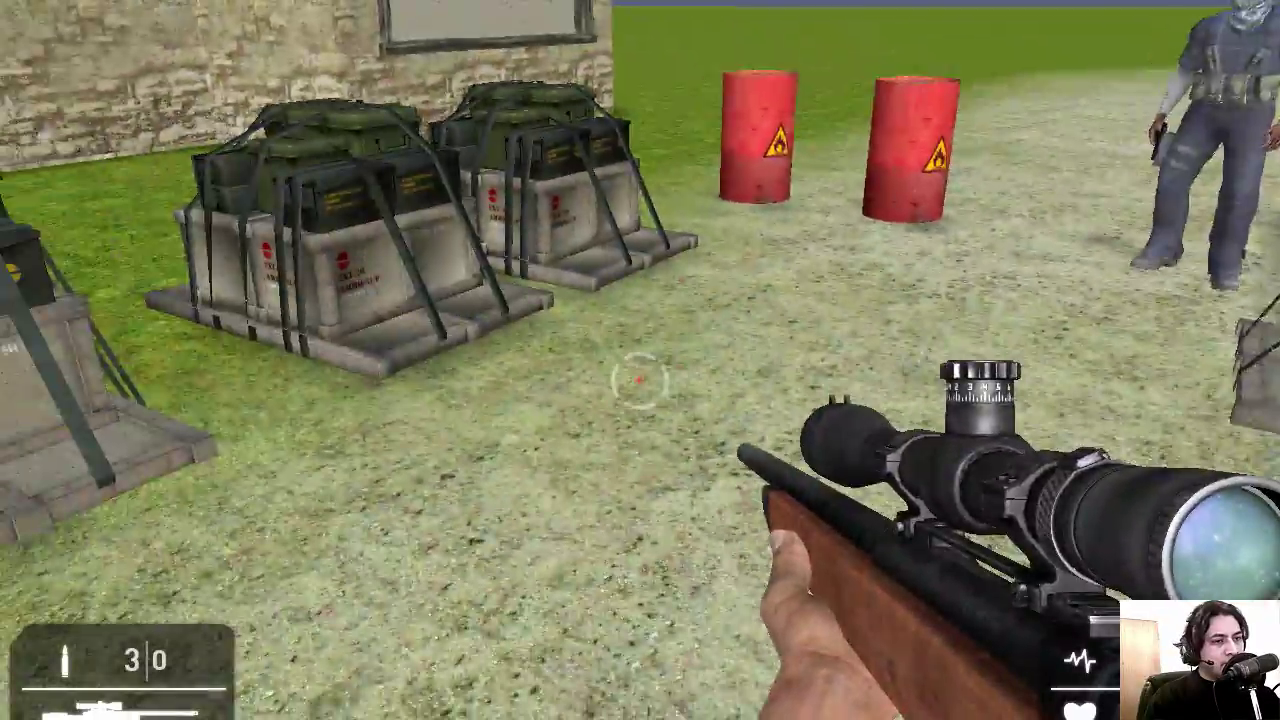
key(w)
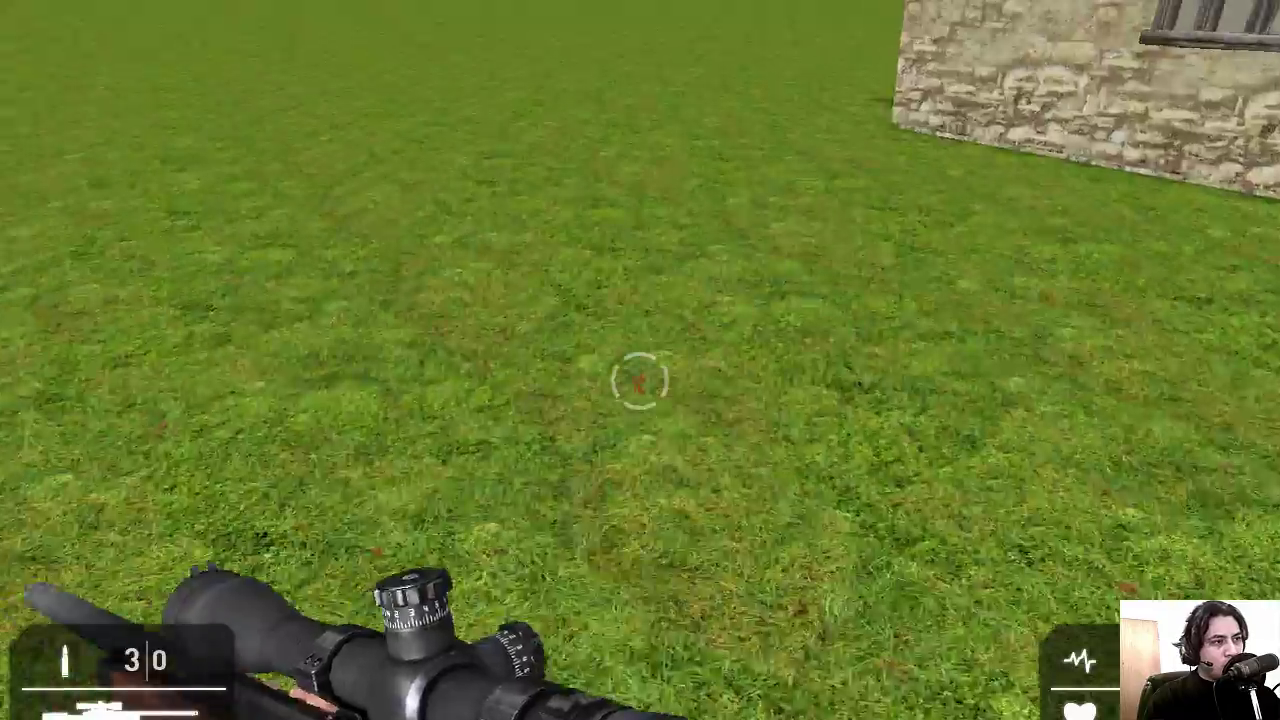
key(w)
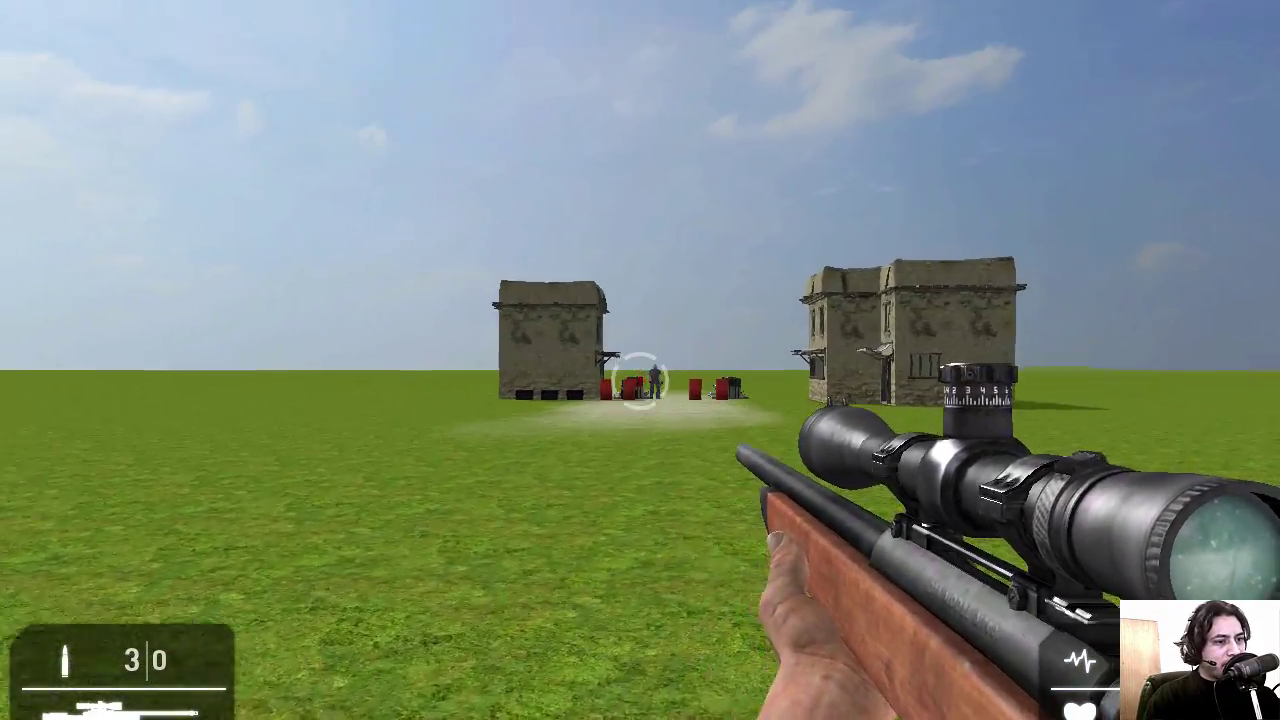
Shoot the red barrel beside the soldier through the sniper scope.
right_click(640, 380)
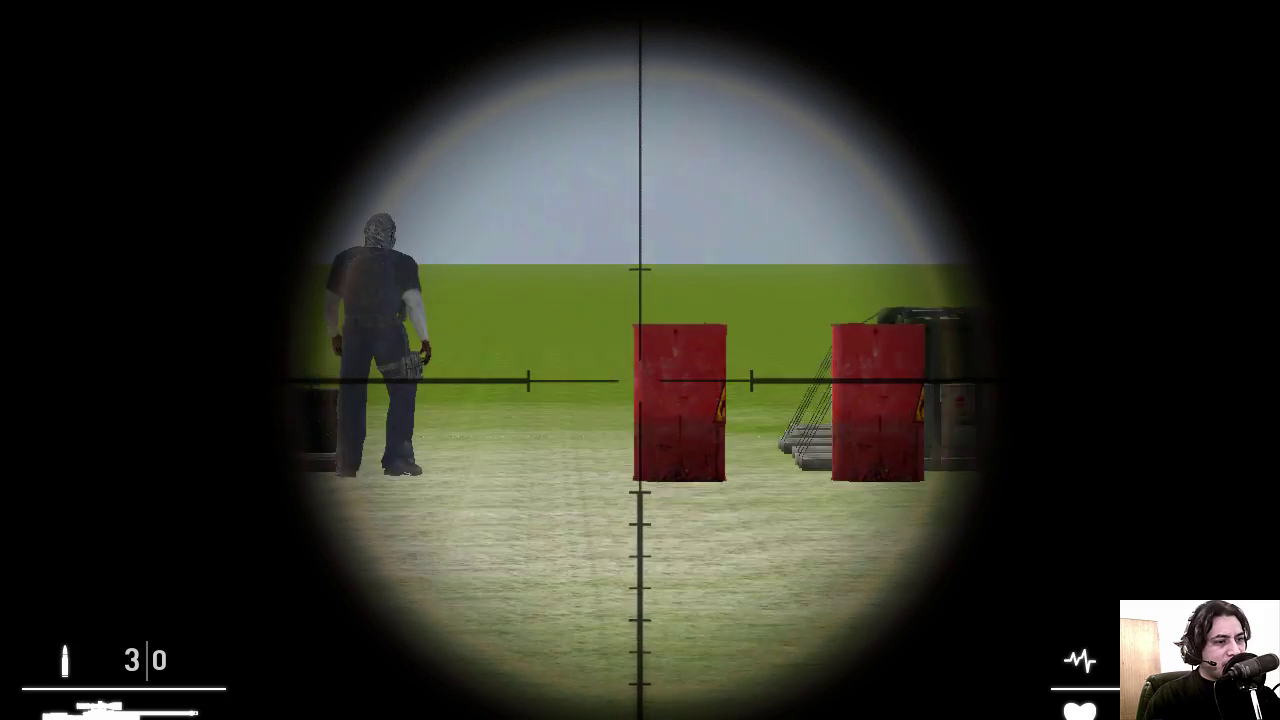
click(640, 380)
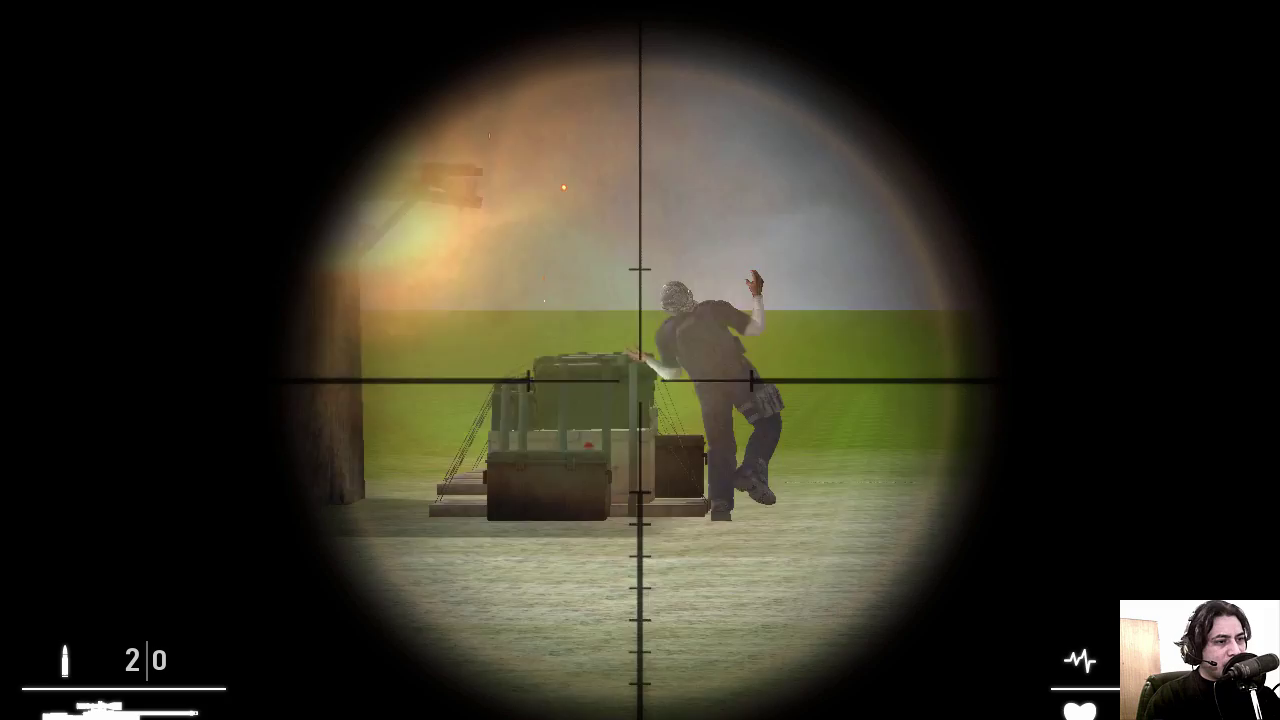
right_click(640, 380)
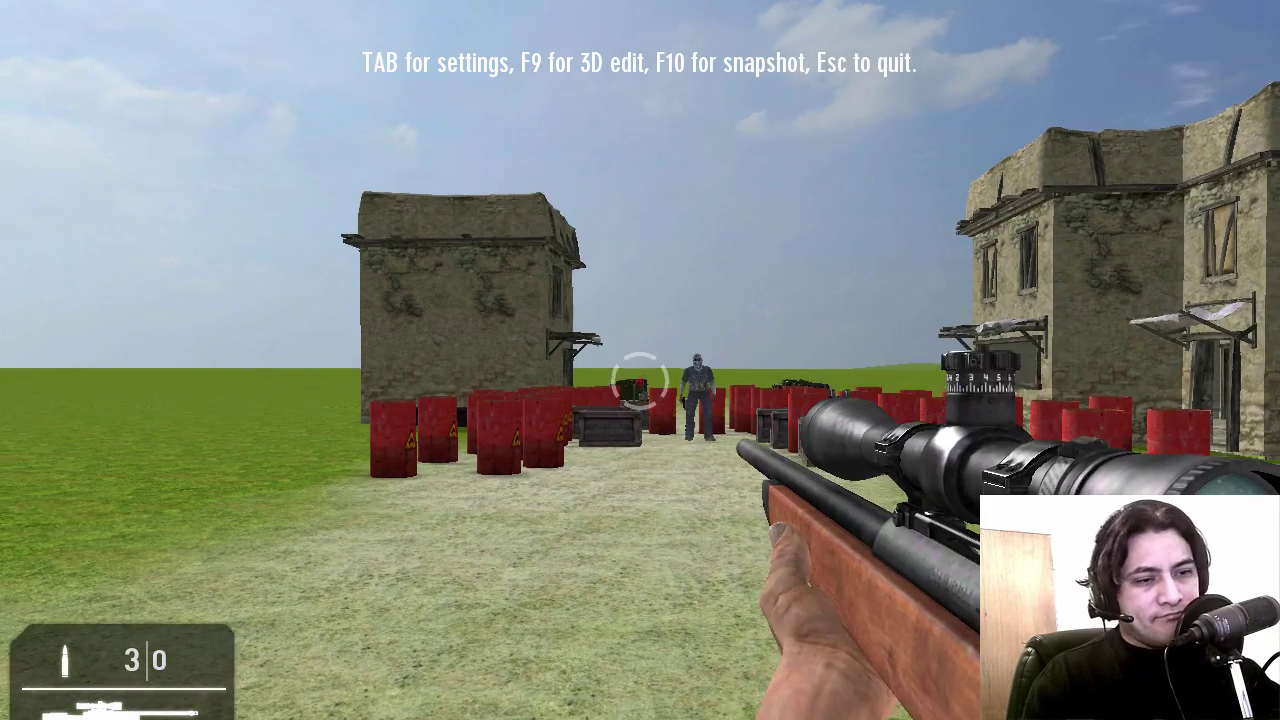
Run between the barrels to the masked soldier, then turn away into the grass field.
key(w)
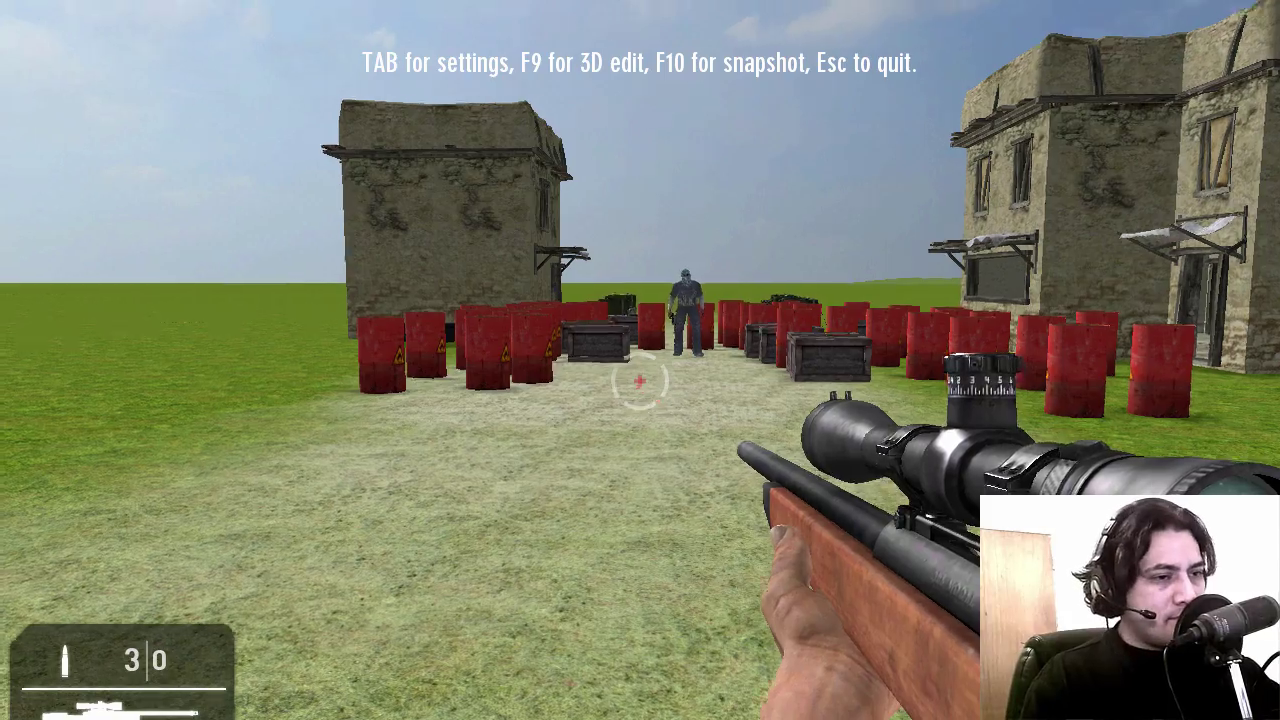
key(shift+w)
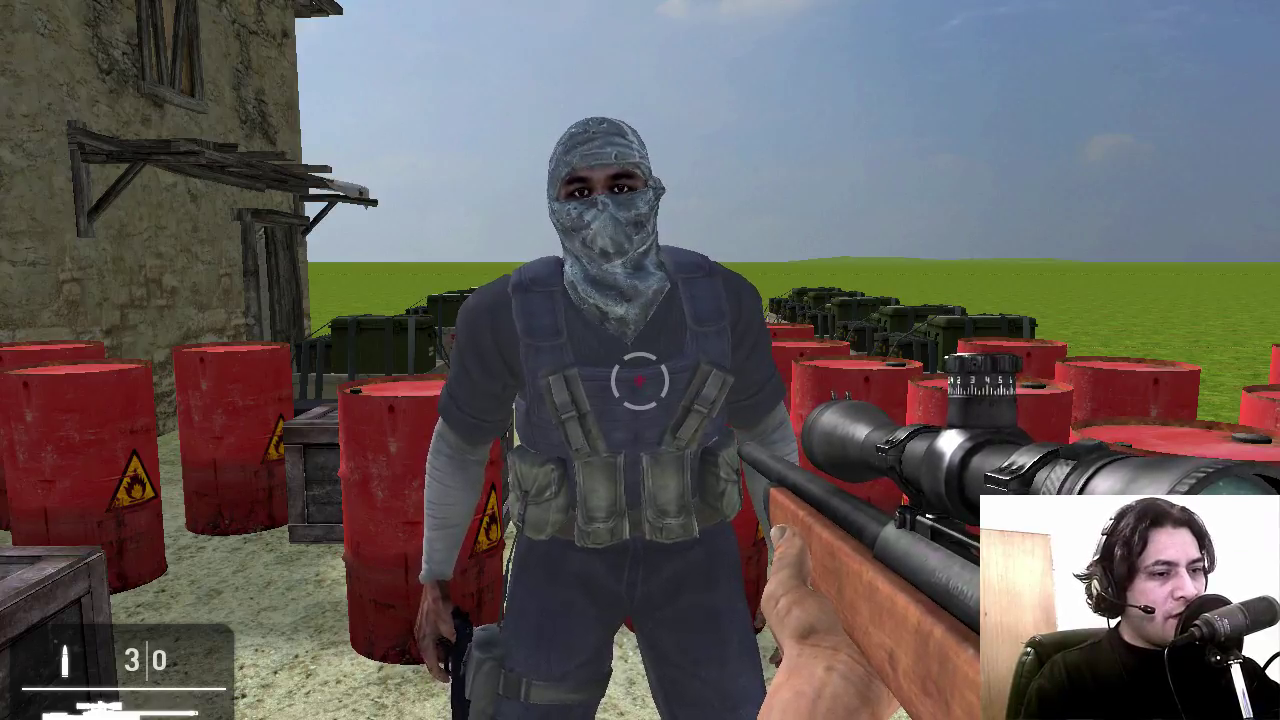
key(s)
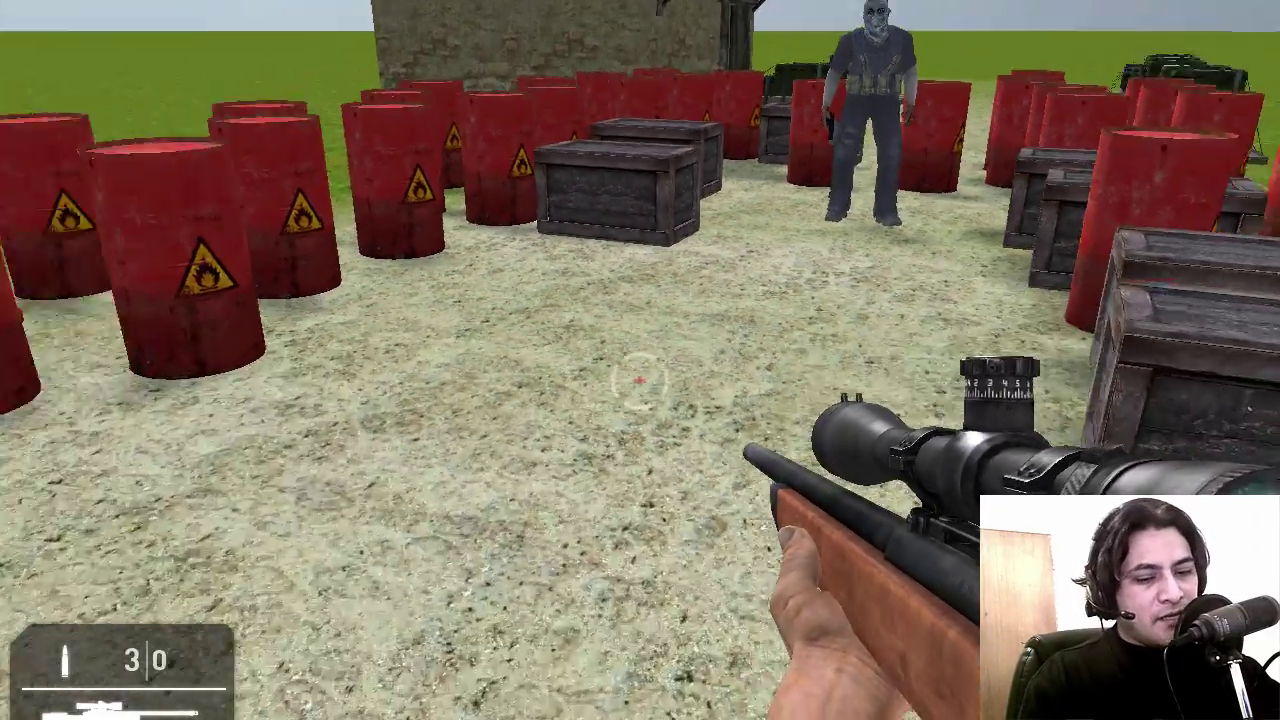
key(shift+s)
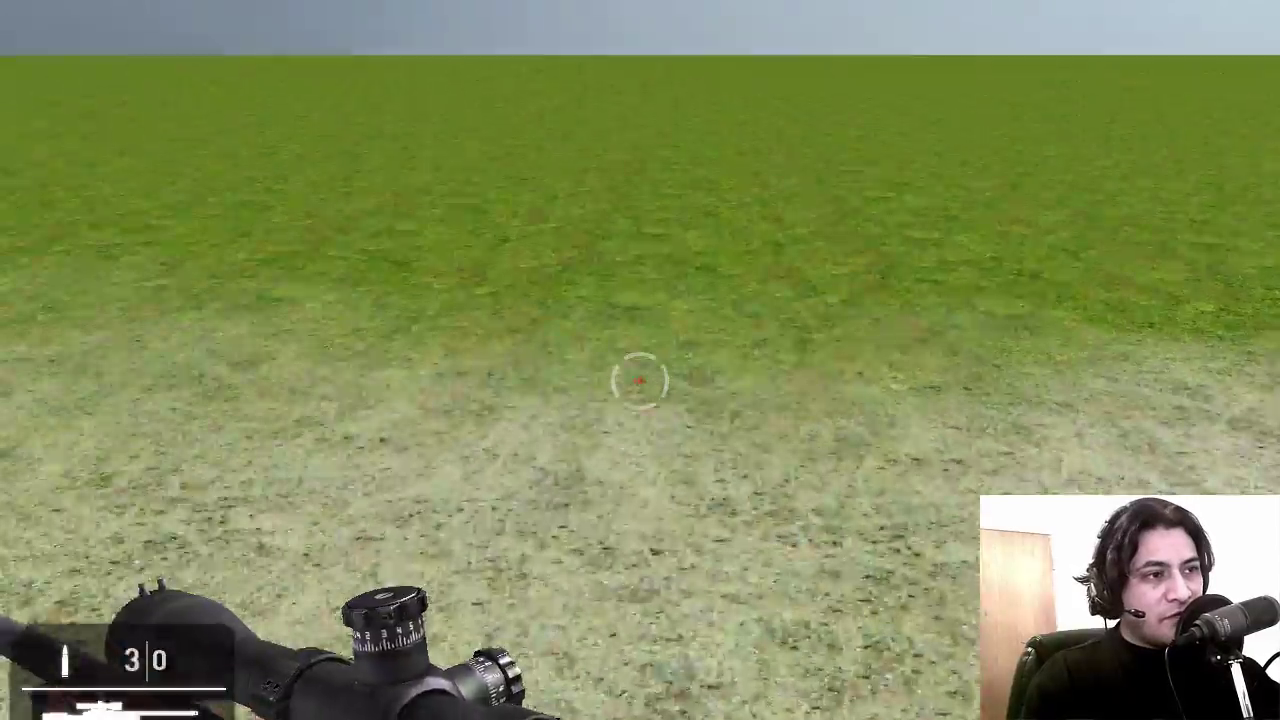
key(w)
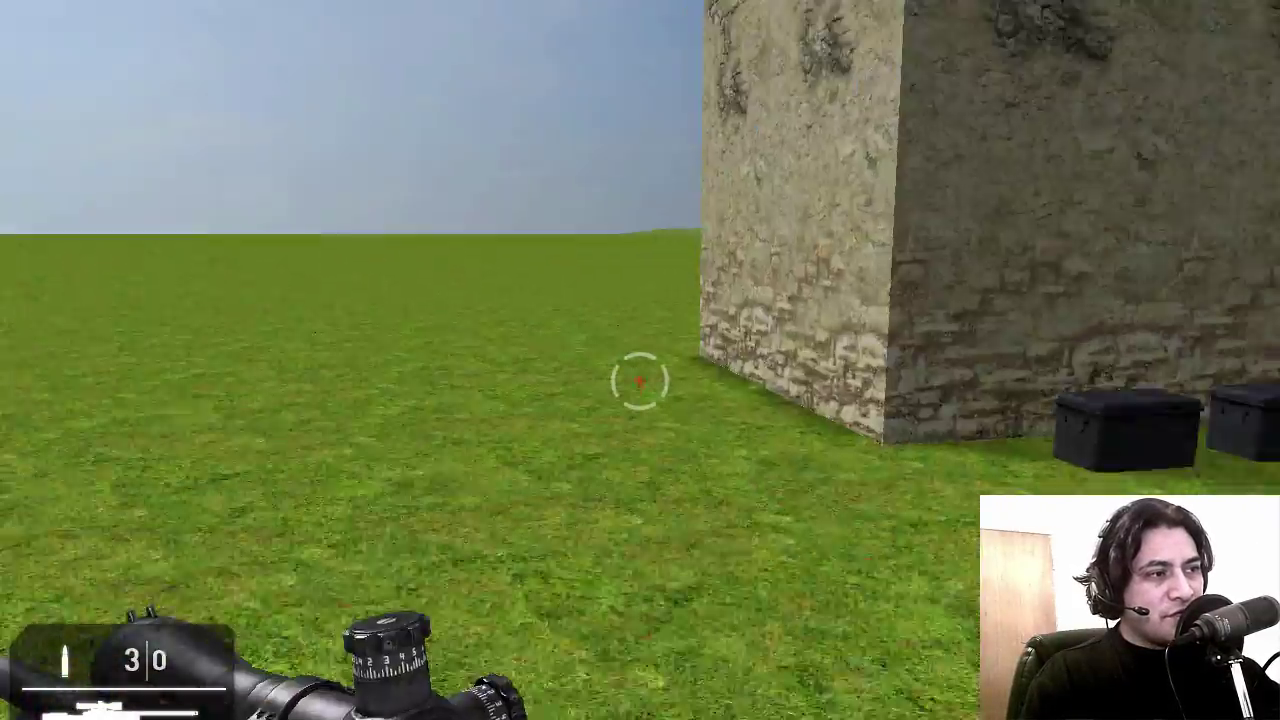
key(w)
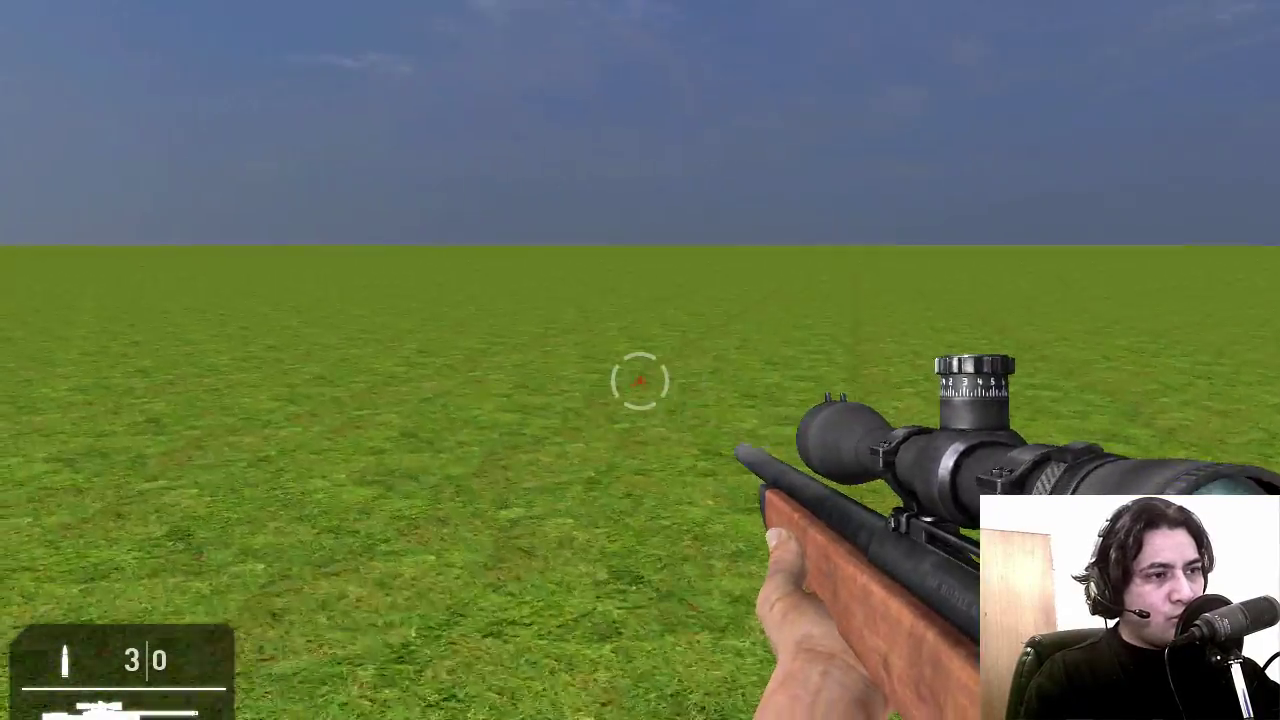
Briefly scope the barrels, then walk past the stone building out across the field.
key(w)
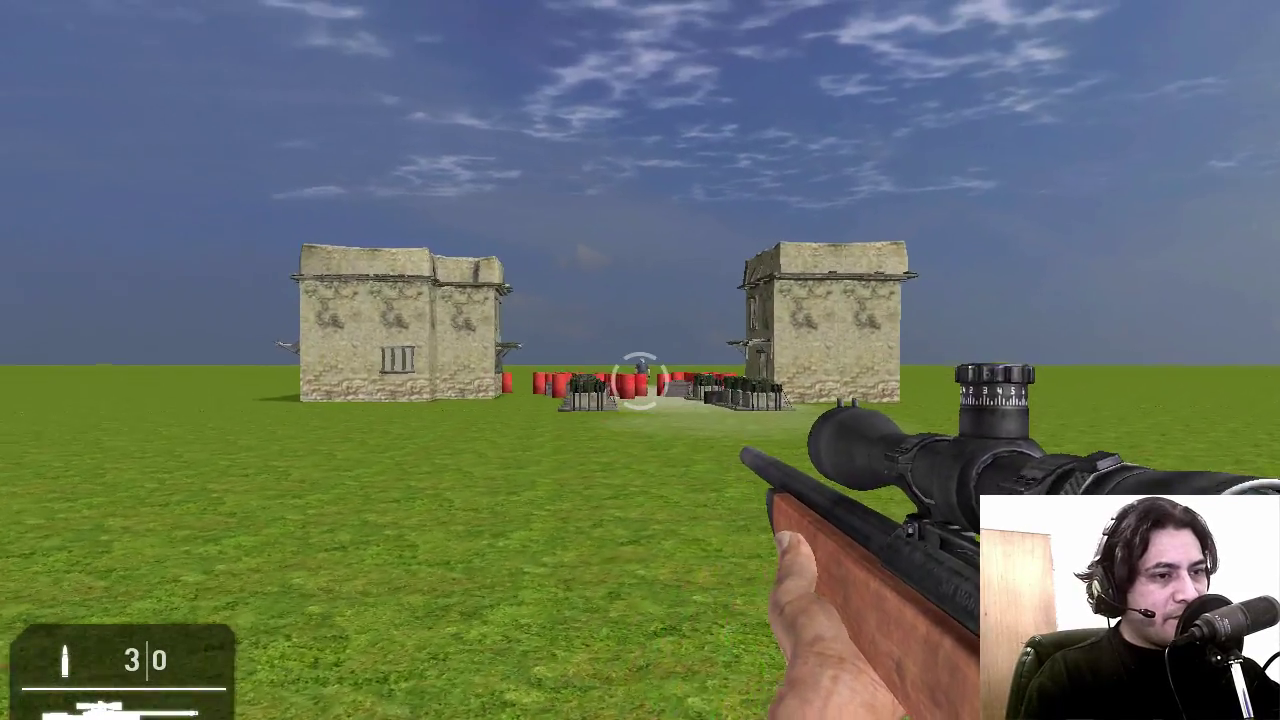
right_click(640, 382)
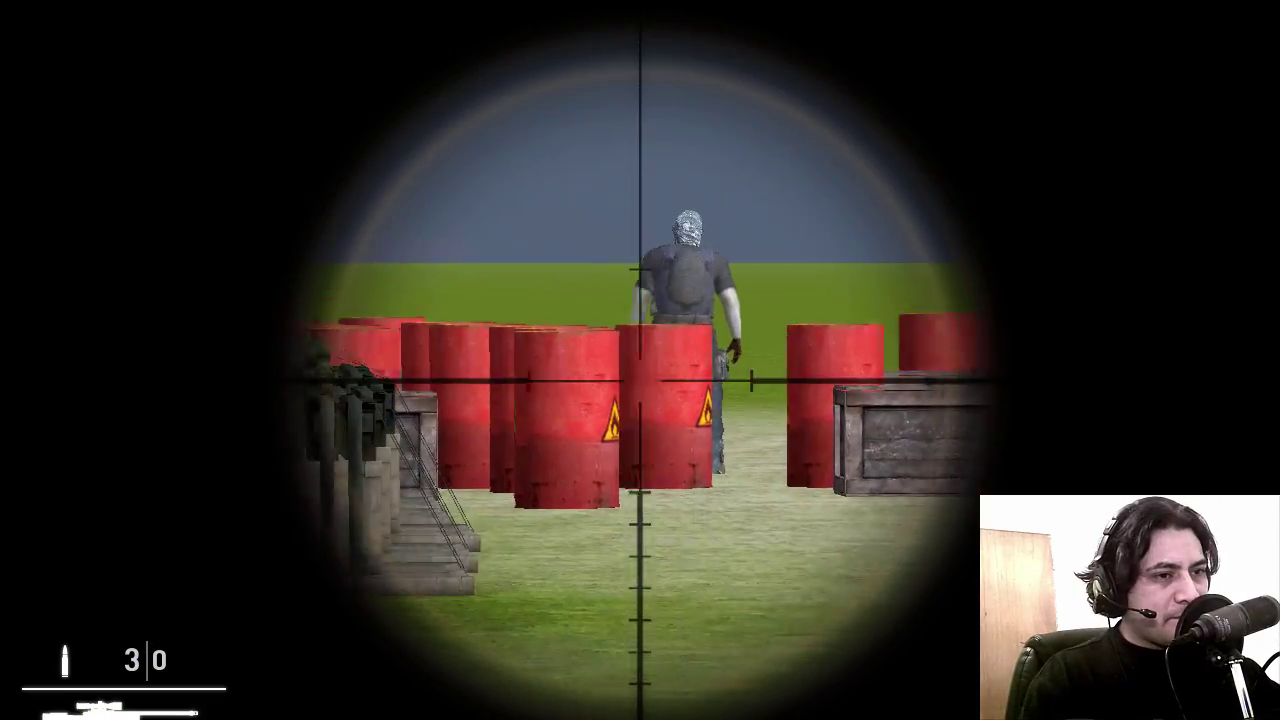
right_click(640, 382)
key(w)
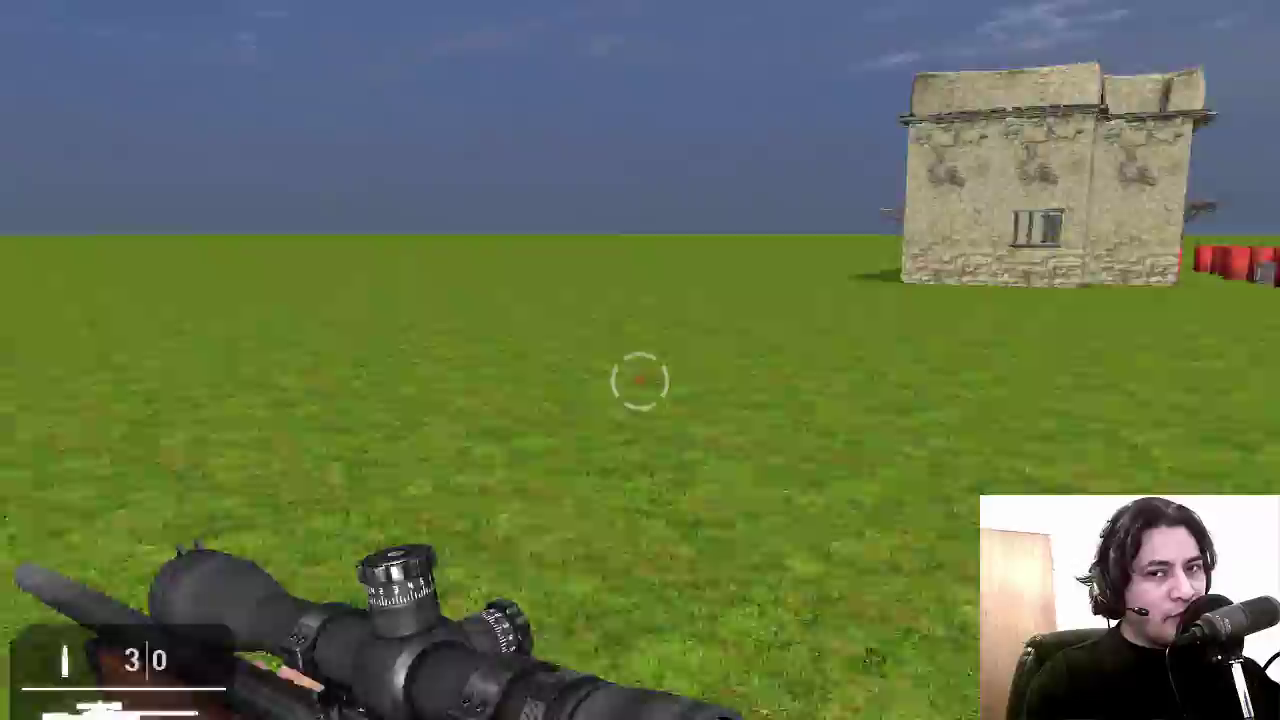
key(w)
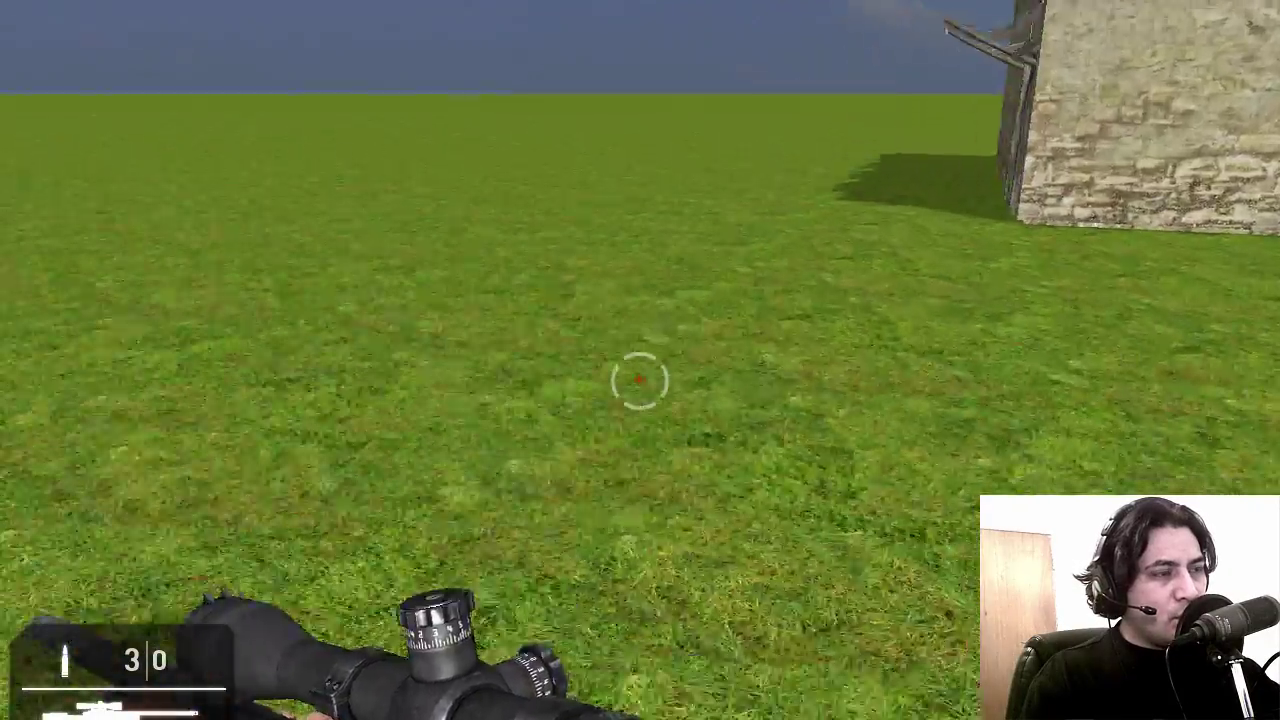
key(w)
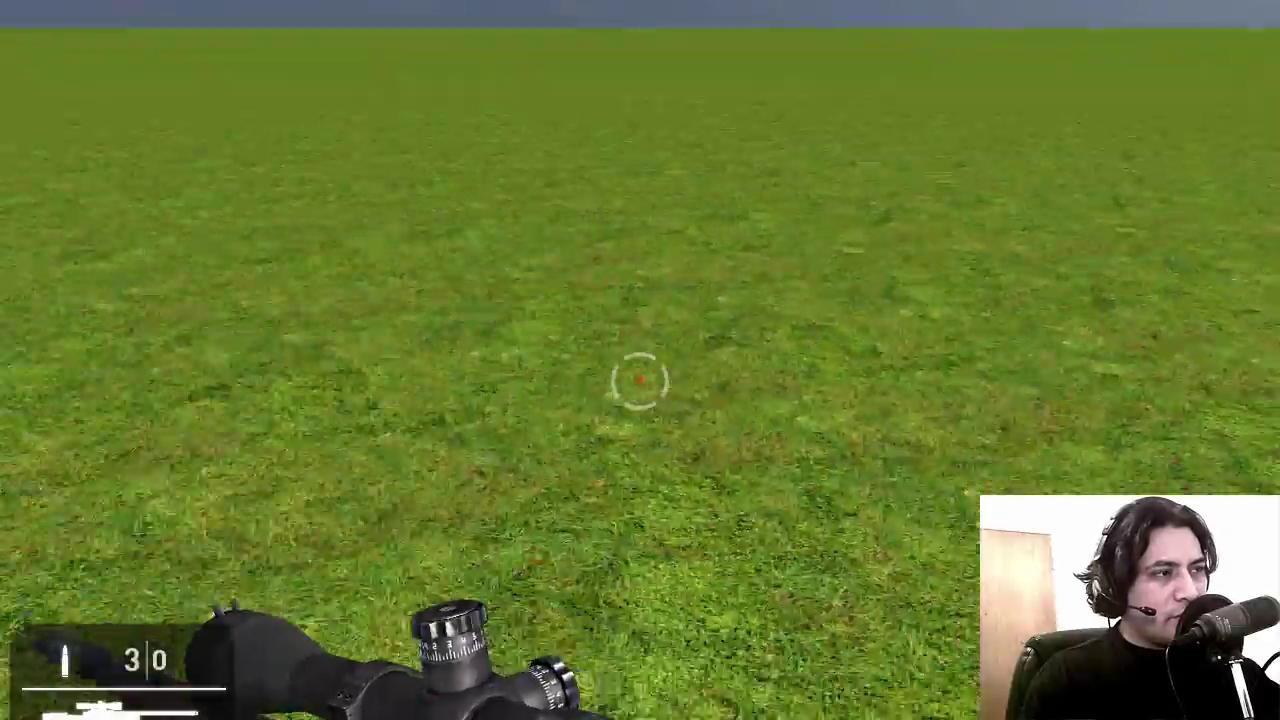
key(w)
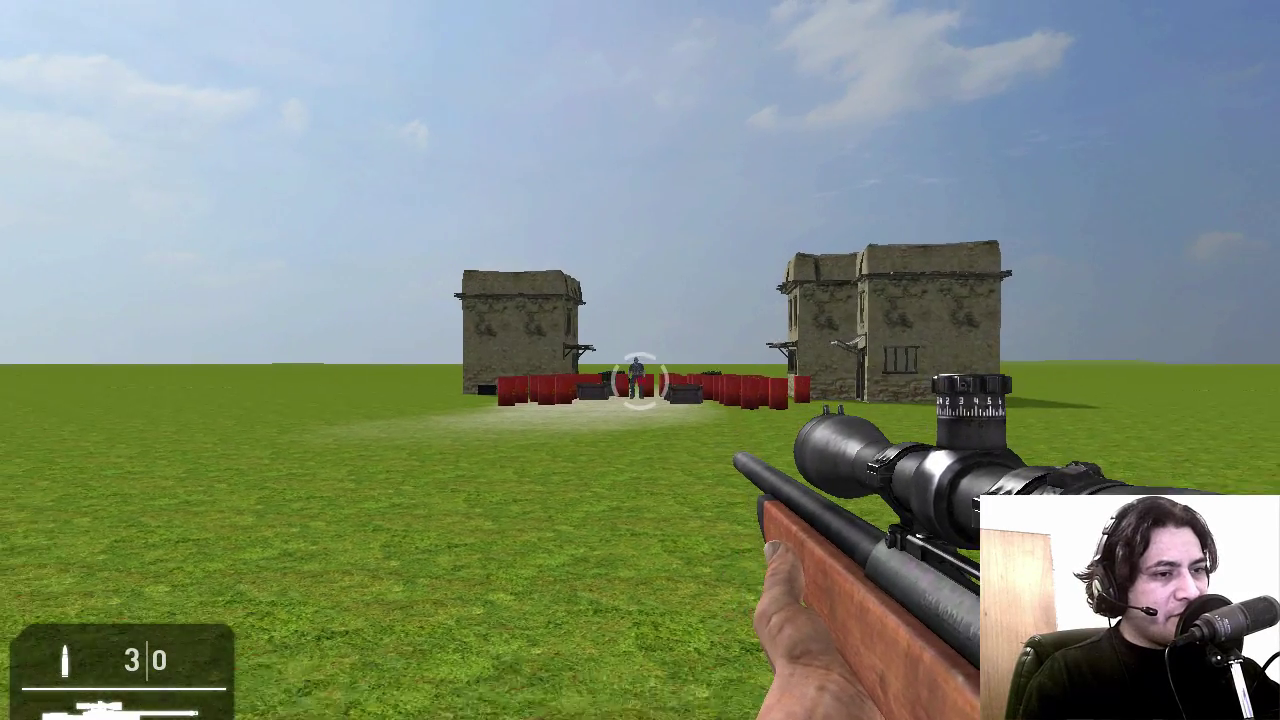
From across the field, aim at the soldier's barrels and fire to explode them.
right_click(640, 381)
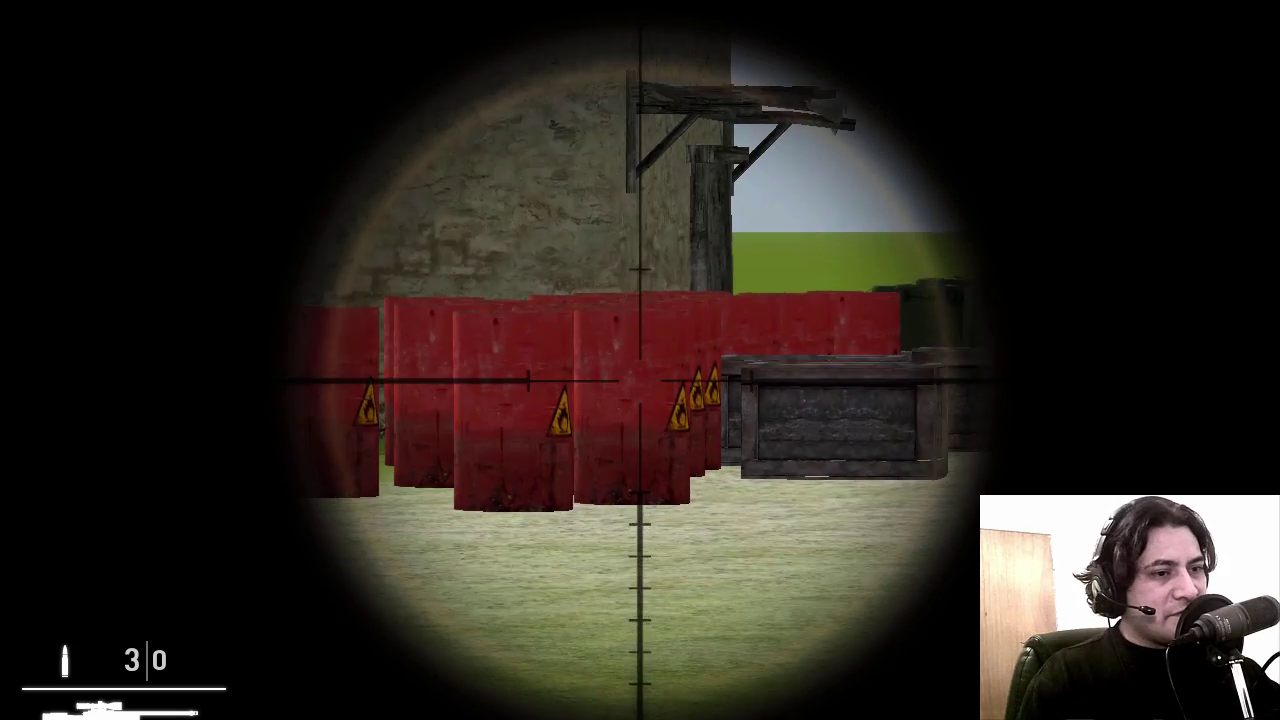
right_click(640, 381)
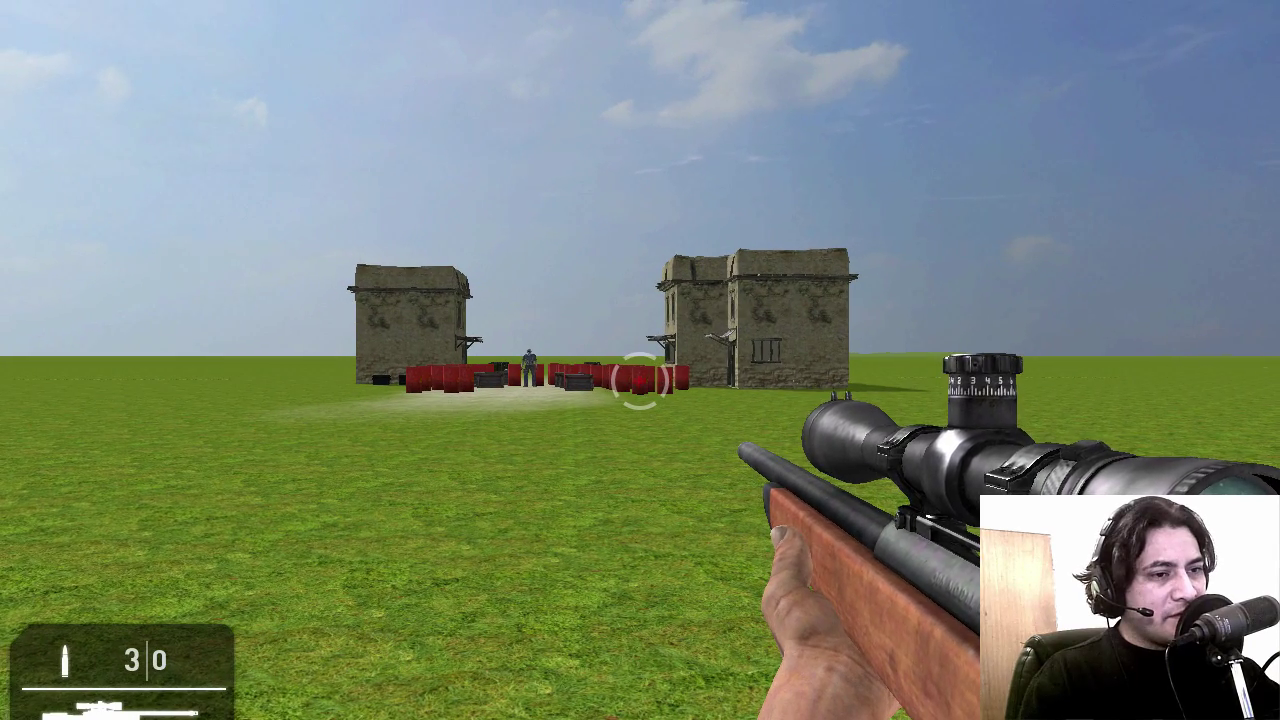
click(640, 381)
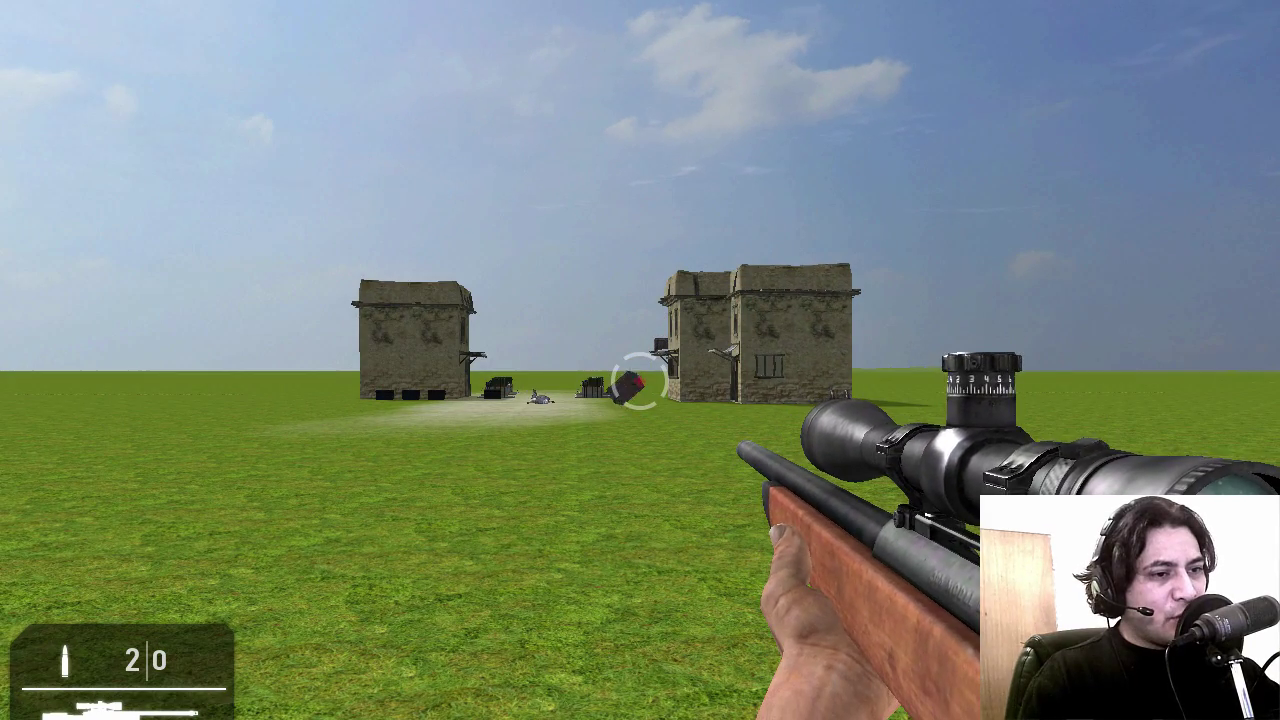